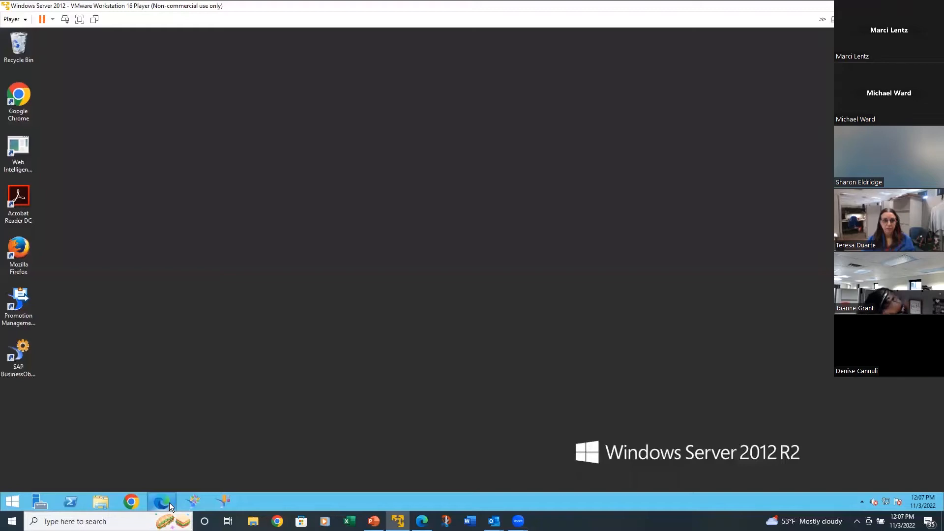
- Open the SAP BI Launch Pad site in Edge and sign in with the prefilled administrator credentials
left_click(162, 502)
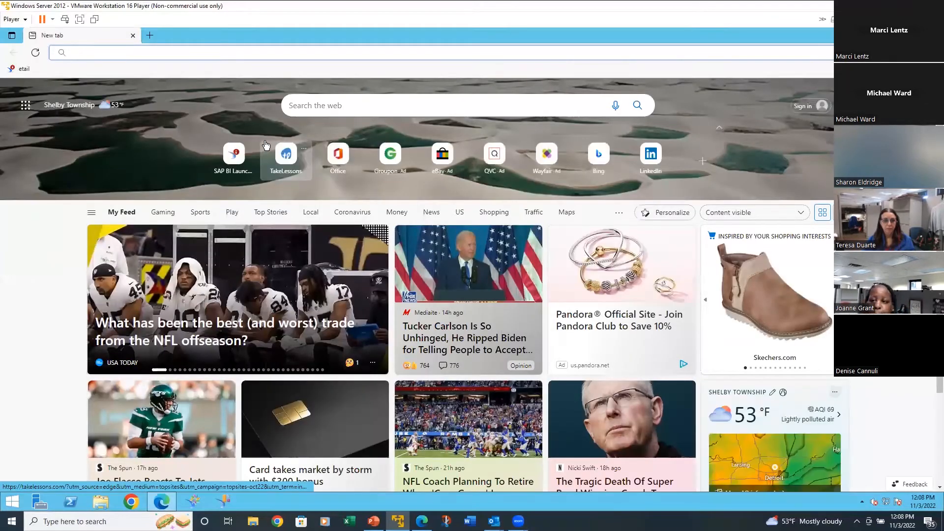
left_click(231, 155)
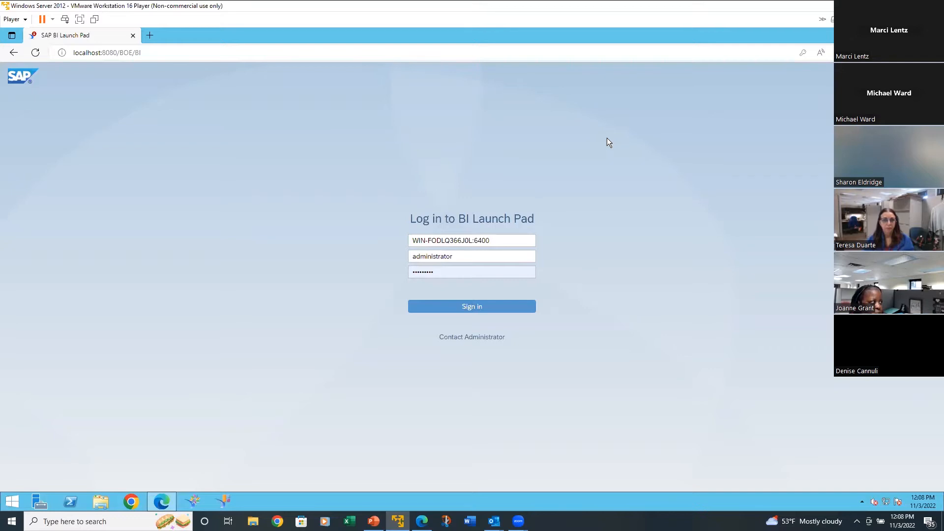
left_click(473, 305)
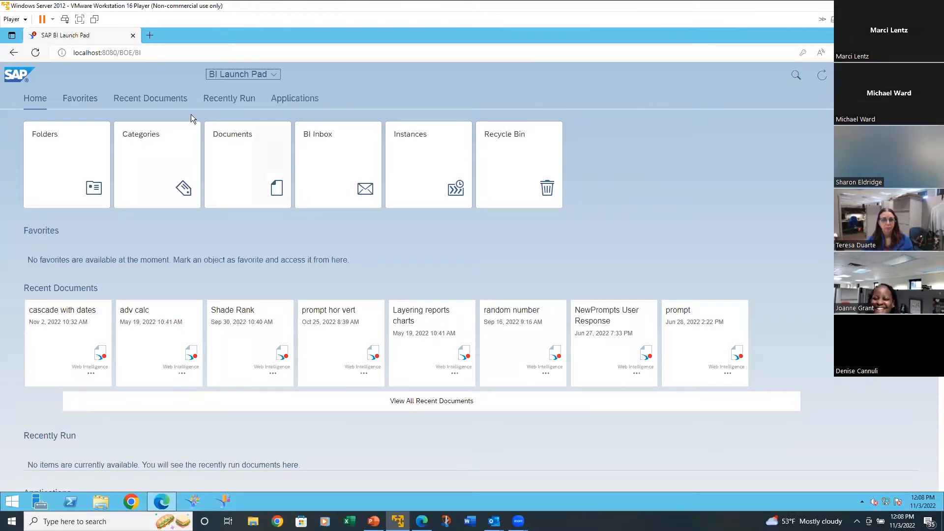
- Look through the launch pad home page and start the Web Intelligence application
scroll(120, 168, "down", 7)
scroll(118, 179, "up", 3)
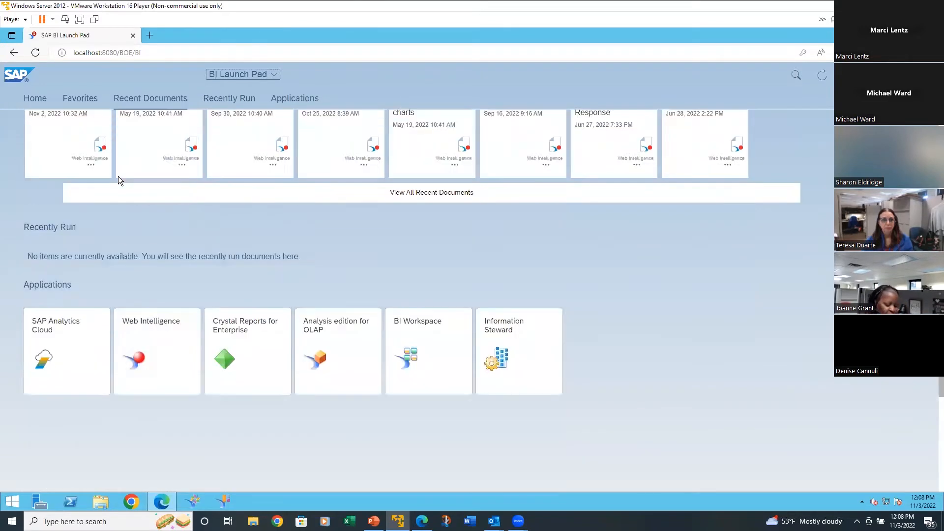
scroll(118, 180, "up", 3)
scroll(118, 180, "down", 3)
scroll(118, 179, "up", 3)
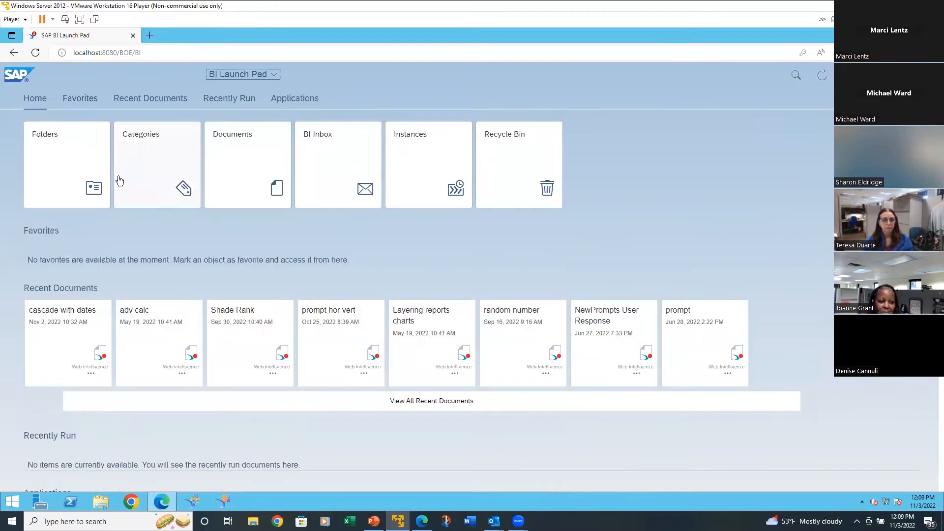
scroll(118, 180, "down", 5)
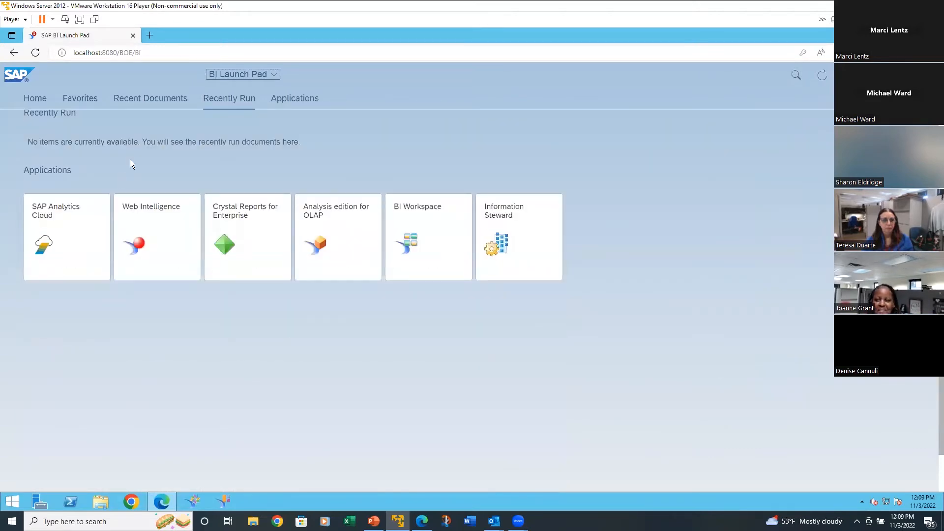
left_click(166, 225)
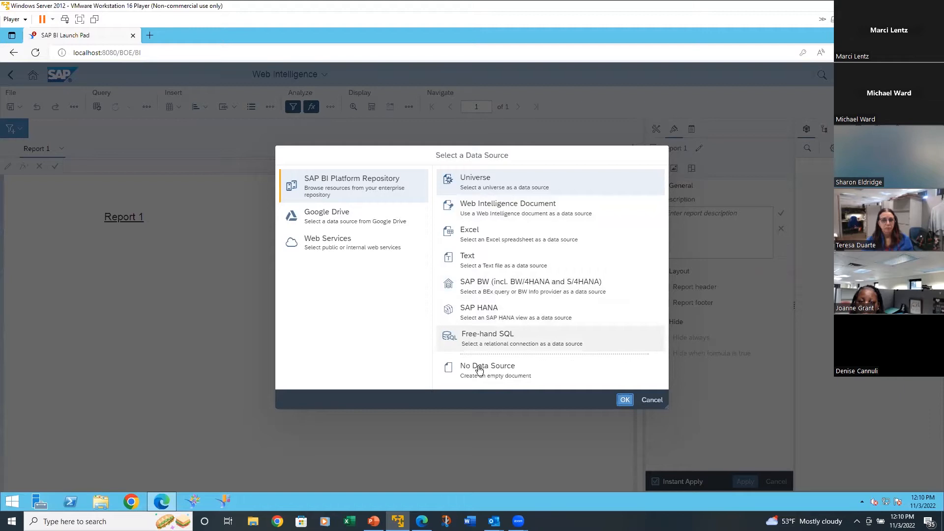
- Choose a universe as the new document's data source and select the efashion SS universe
double_click(481, 179)
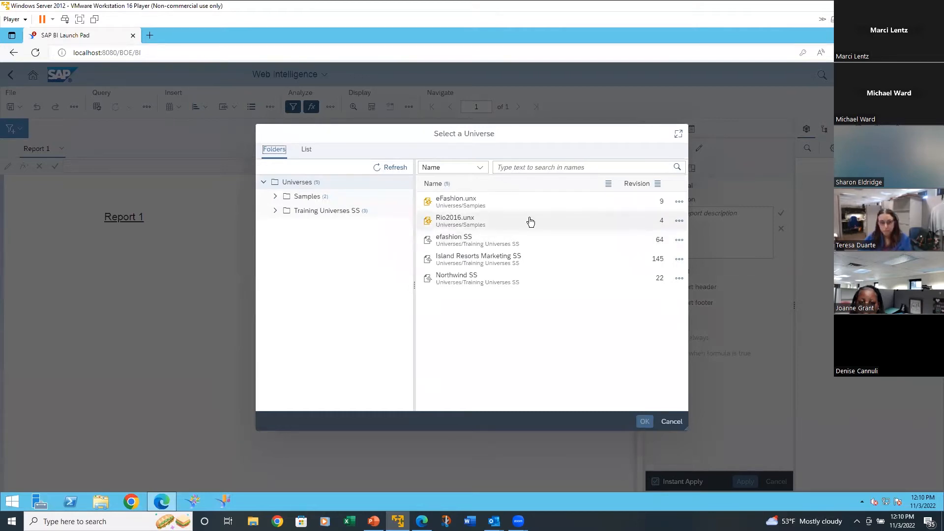
mouse_move(449, 239)
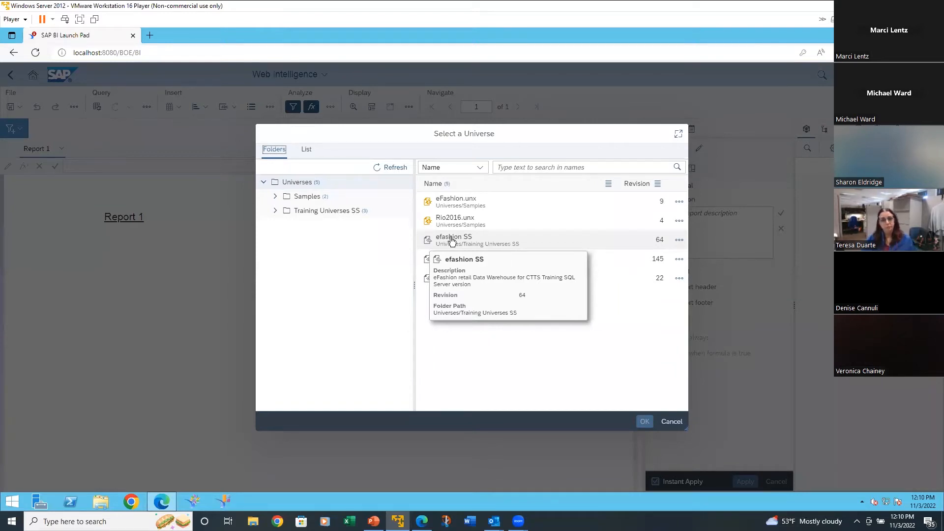
left_click(452, 241)
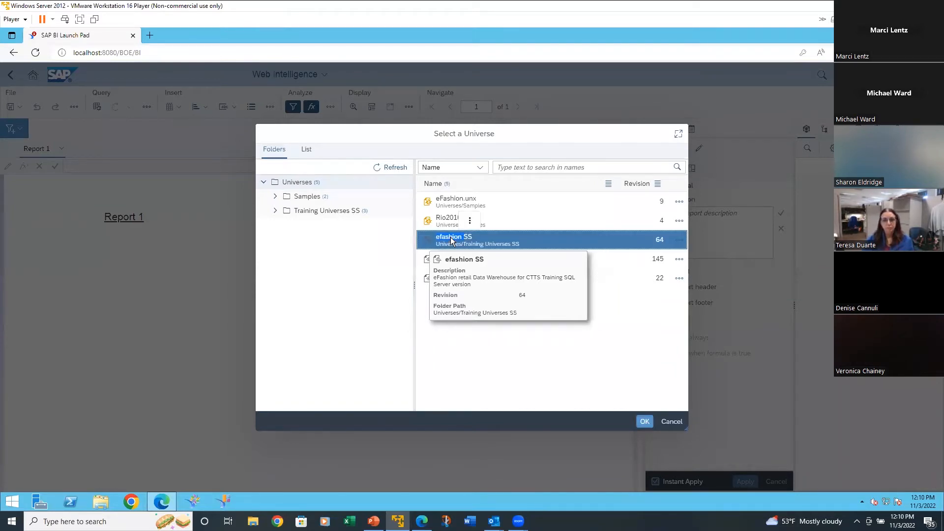
double_click(452, 241)
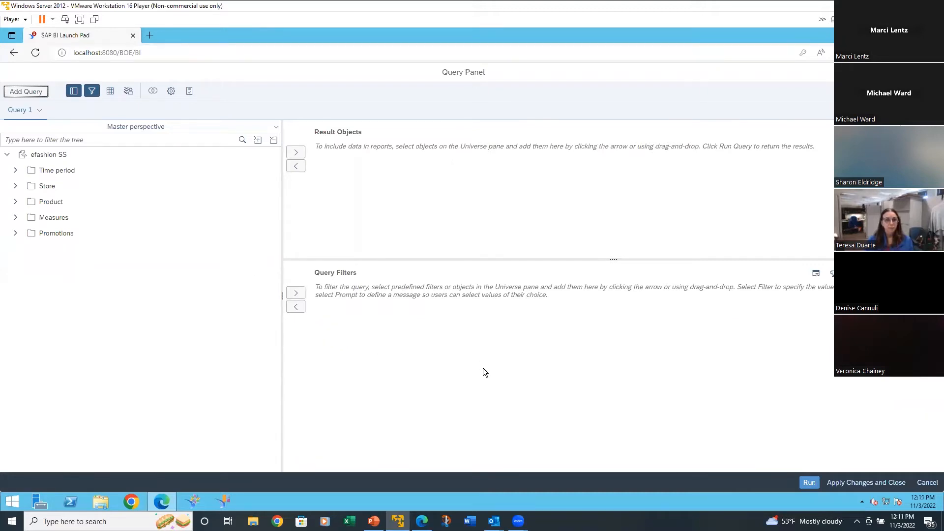
- Add Year, Quarter and State plus everything in the Measures folder to the query's result objects
double_click(74, 170)
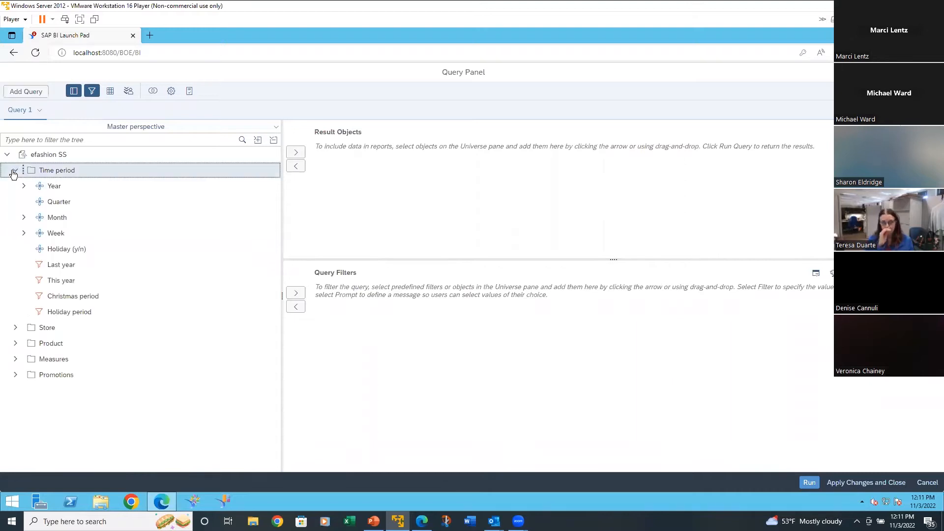
double_click(52, 187)
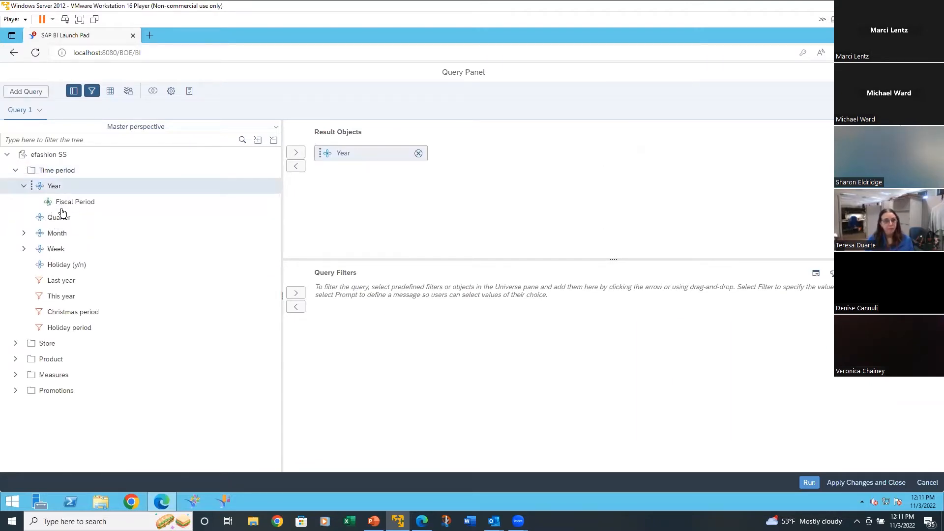
left_click(61, 216)
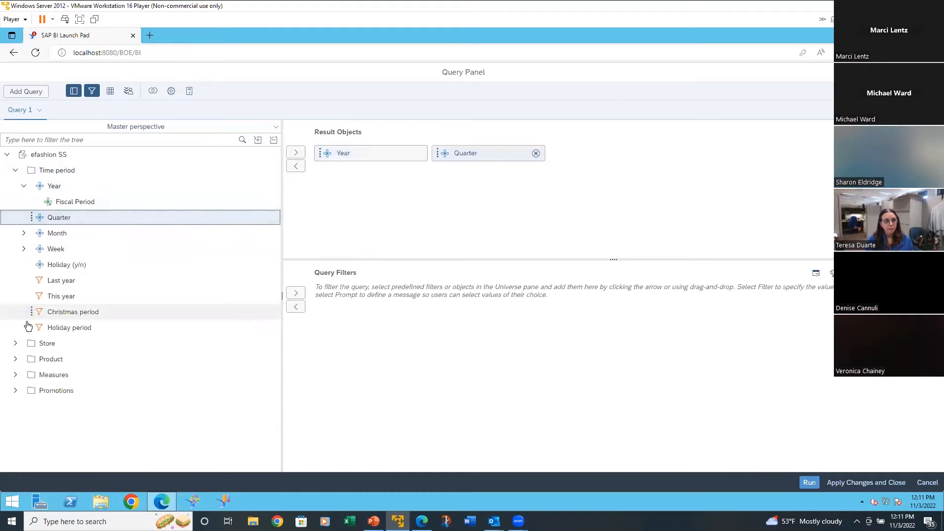
left_click(16, 343)
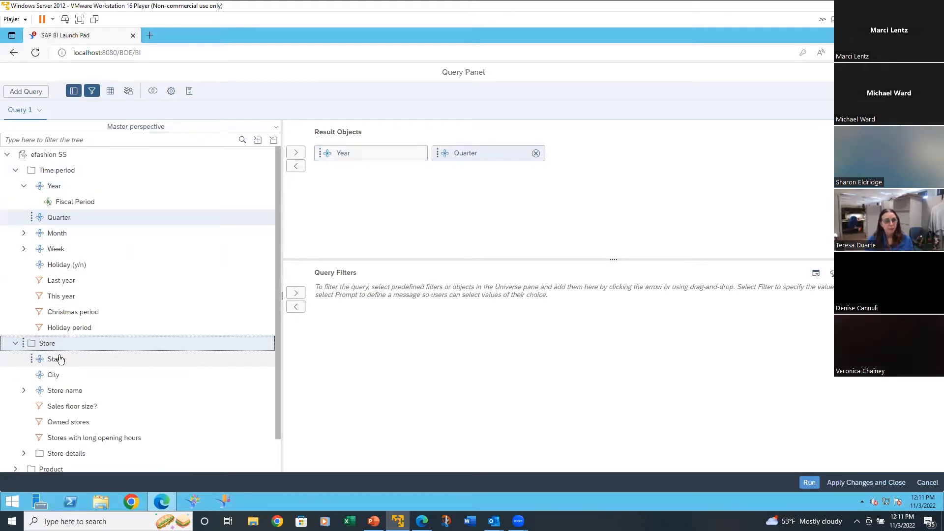
double_click(41, 365)
scroll(116, 393, "down", 1)
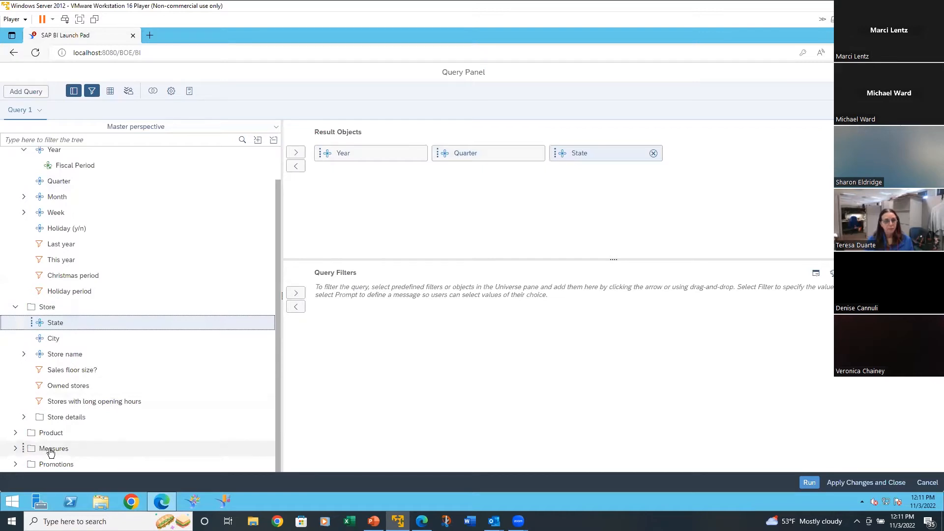
left_click_drag(50, 452, 592, 148)
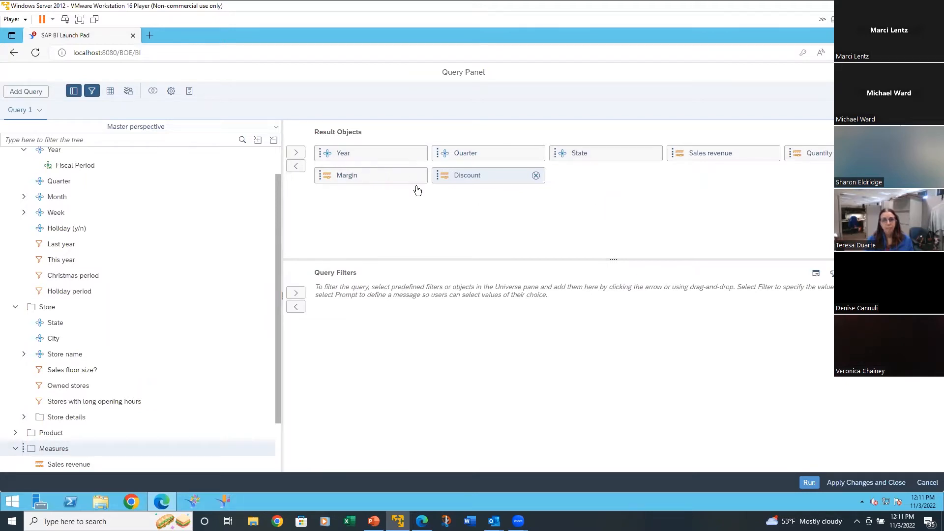
- Remove Discount from the result objects and run the query
mouse_move(515, 176)
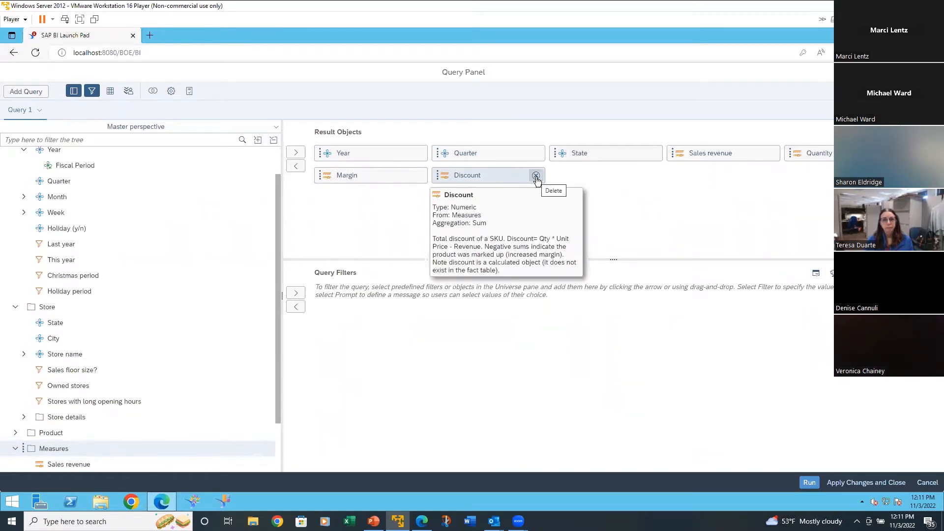
left_click(536, 176)
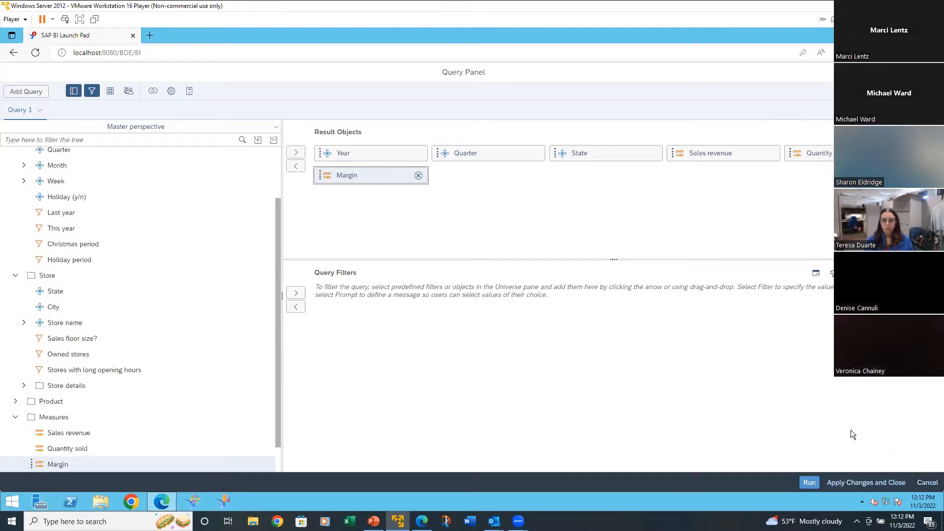
left_click(809, 482)
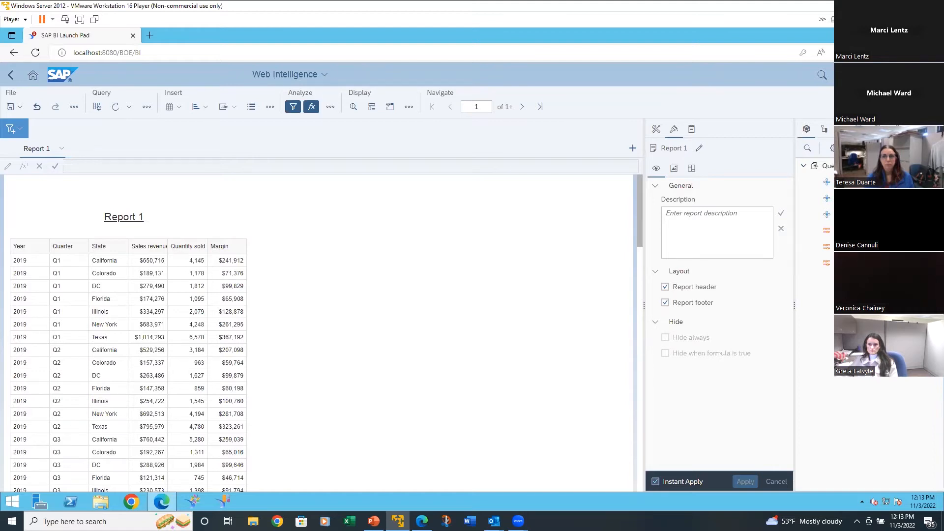
- Hide the object list and the format settings pane beside the report, and show both again
left_click(931, 107)
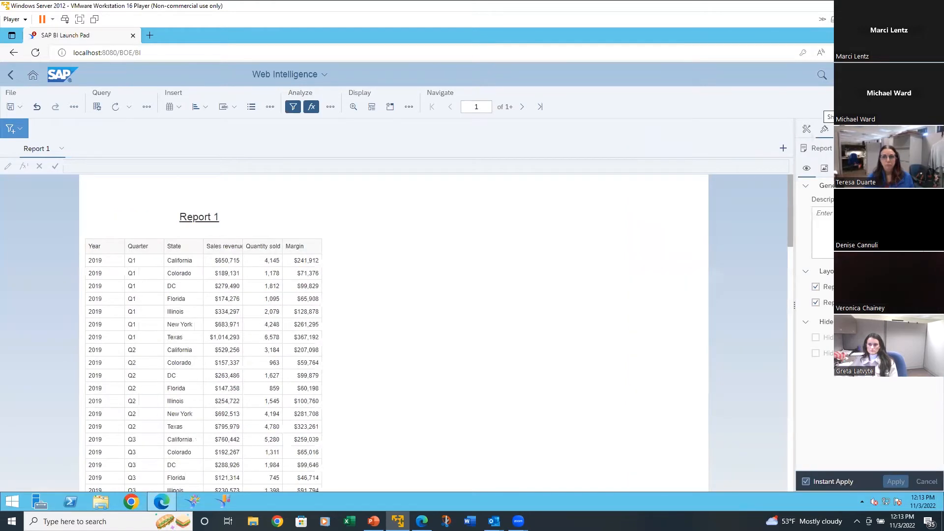
left_click(931, 107)
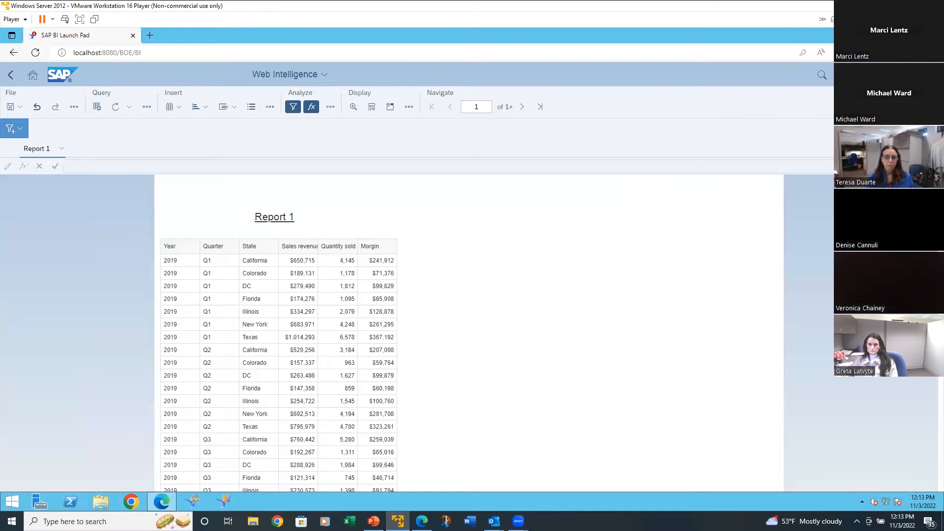
left_click(913, 107)
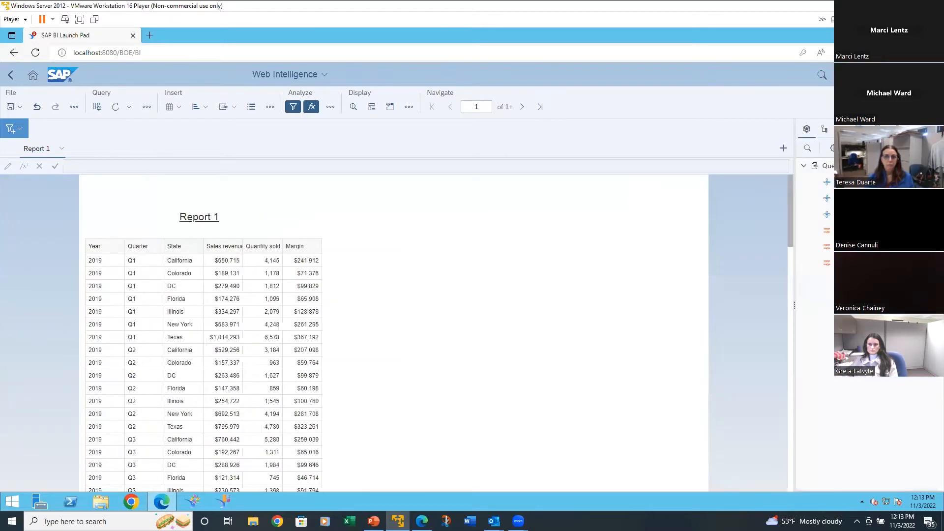
left_click(914, 107)
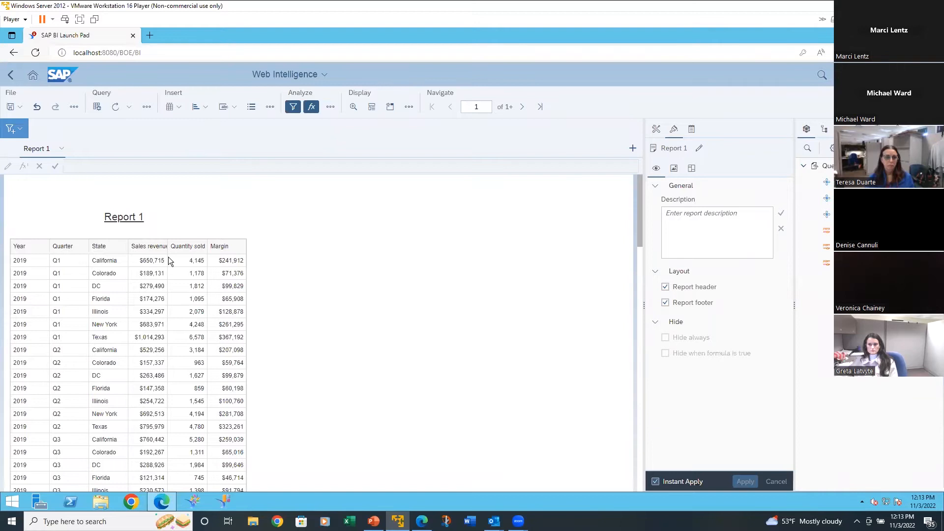
- Move the whole results table horizontally toward the centre of the report page
left_click(216, 247)
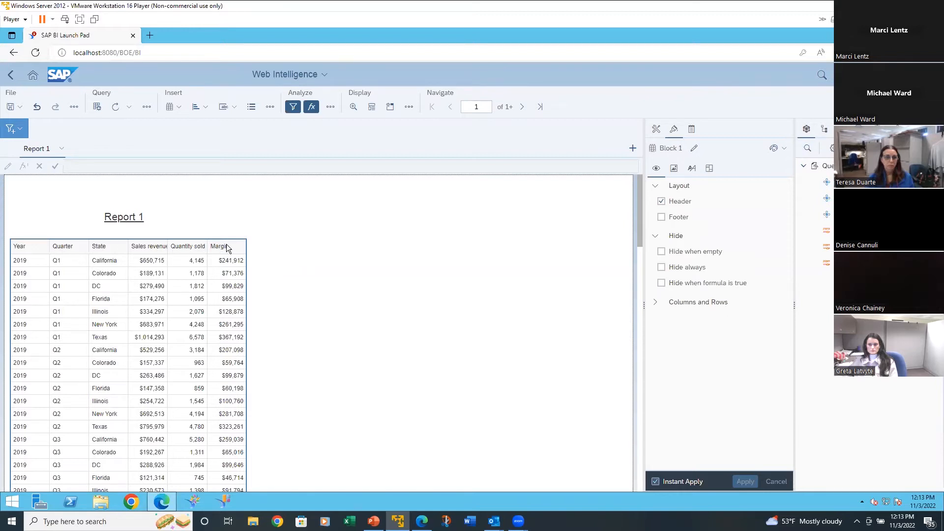
left_click_drag(221, 245, 464, 243)
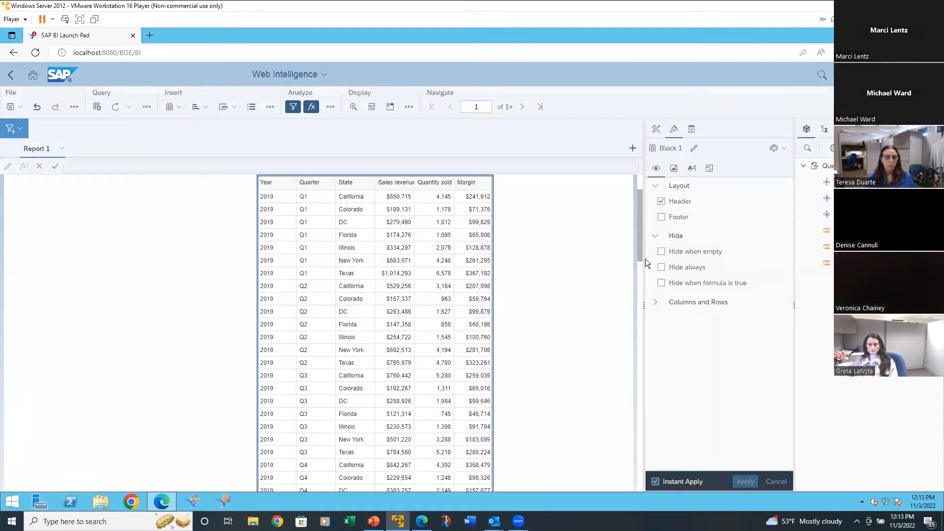
scroll(640, 254, "up", 1)
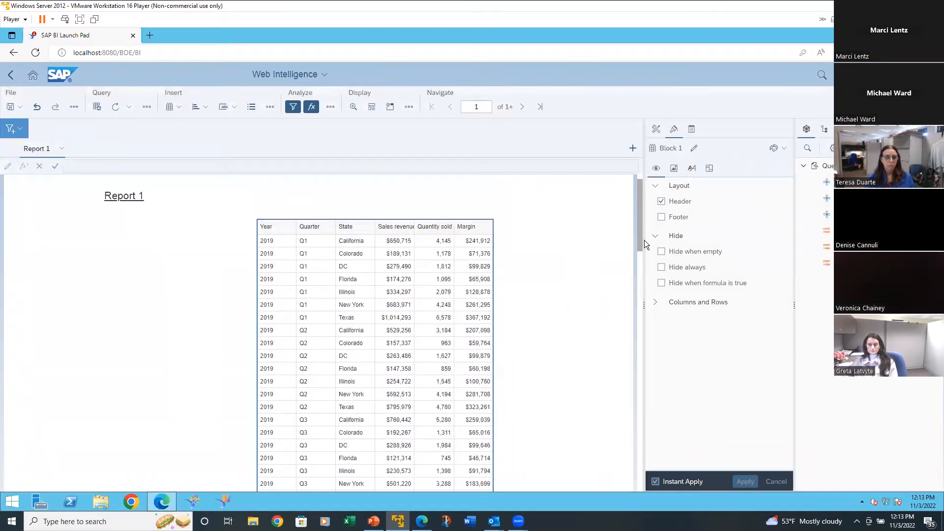
- Delete the Report 1 title cell above the table
left_click(184, 210)
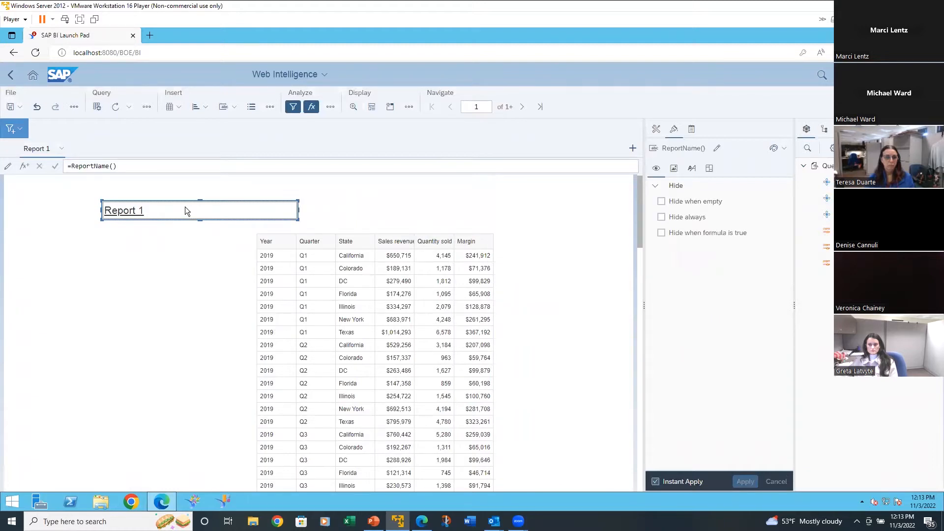
right_click(185, 211)
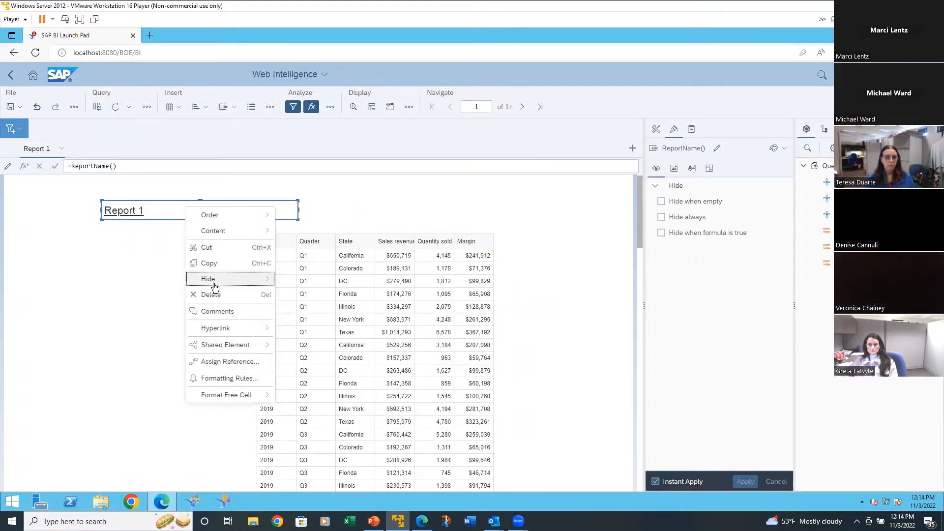
left_click(226, 297)
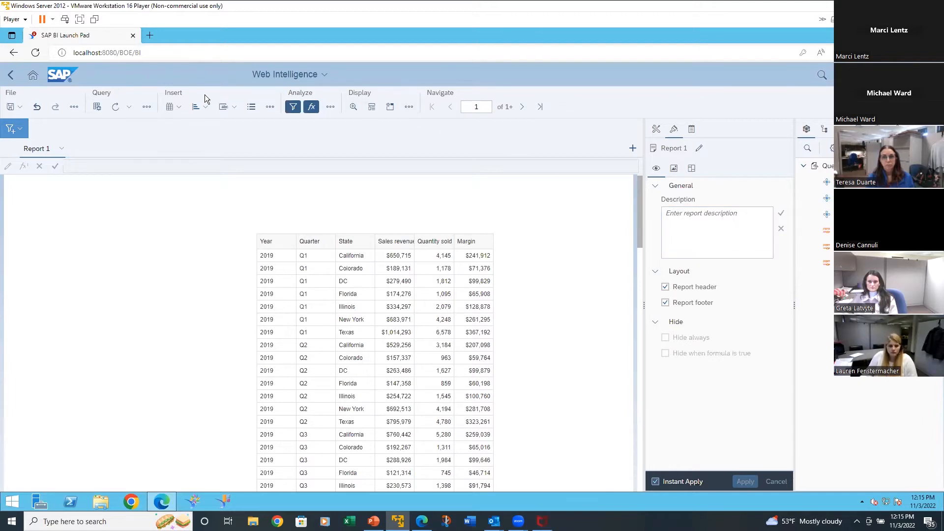
- Review the report's filter and format settings, and display the column data assignment of the results table
left_click(657, 130)
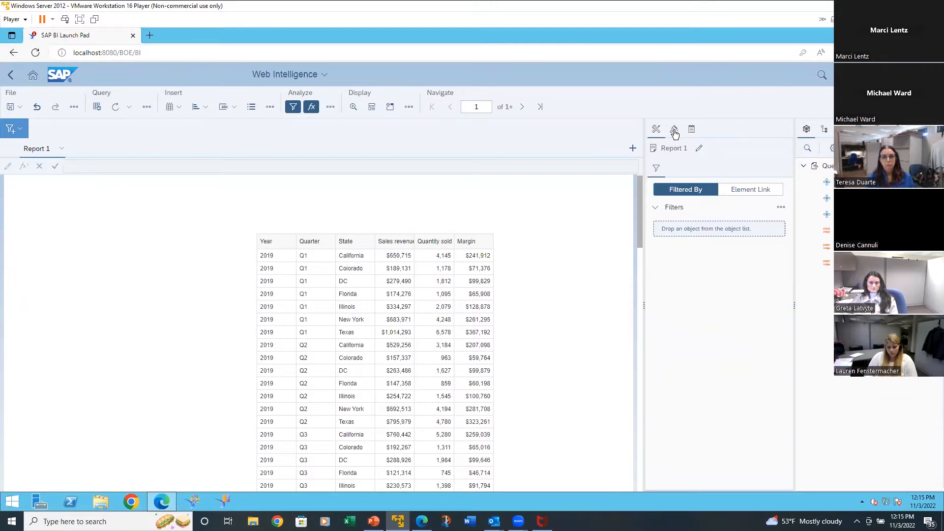
left_click(675, 129)
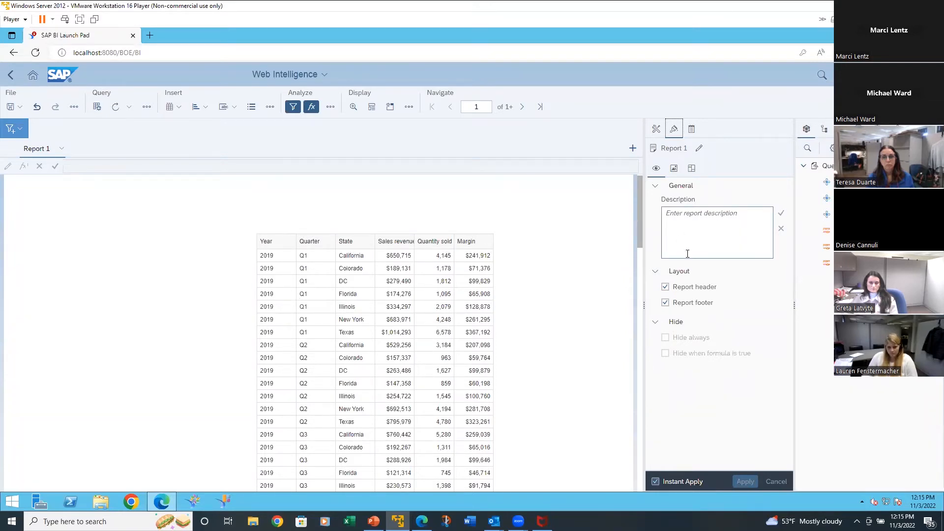
left_click(657, 129)
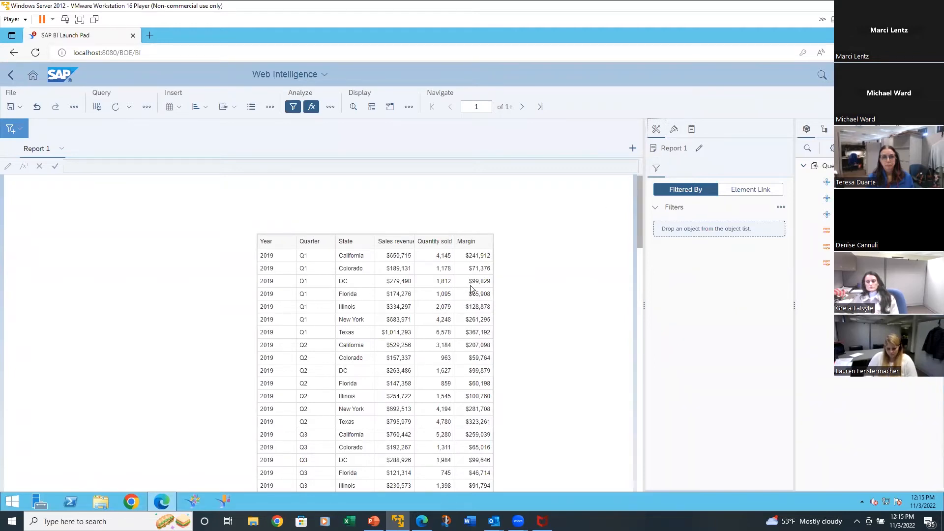
left_click(481, 239)
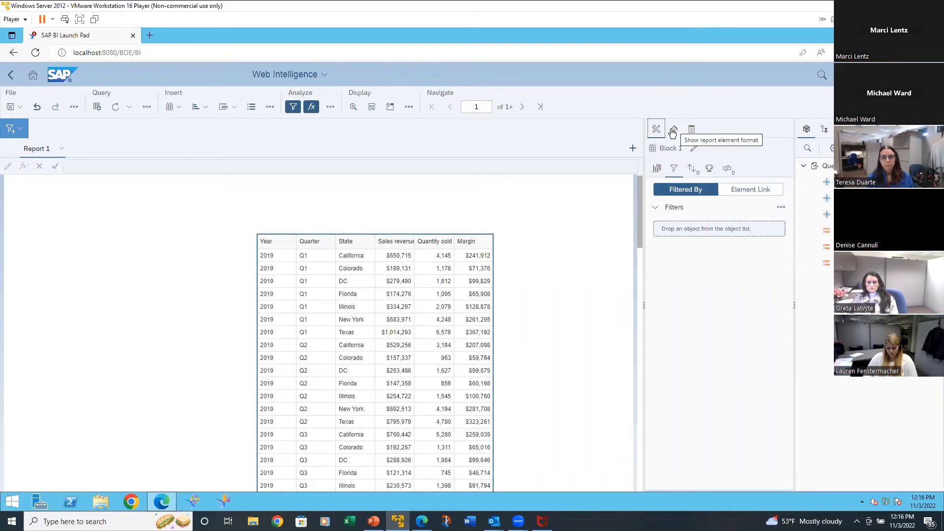
left_click(658, 169)
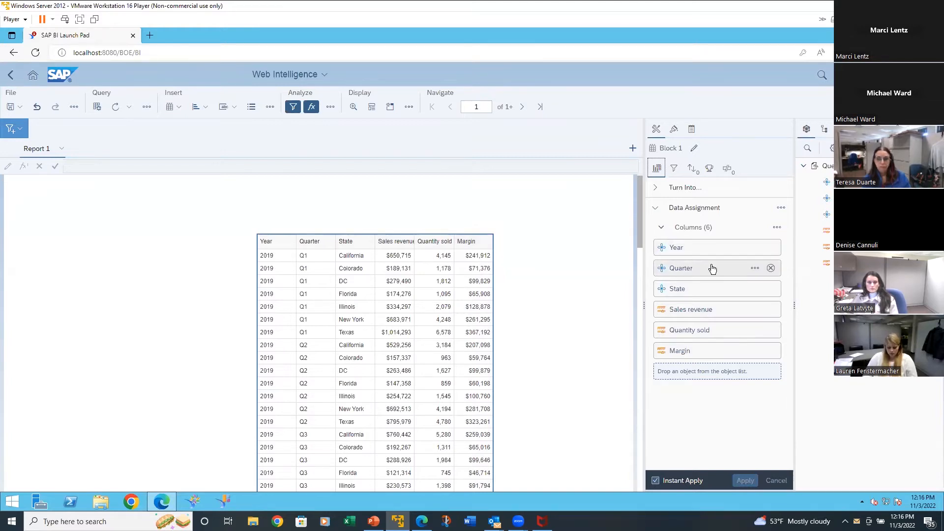
- Remove Quarter from the table's column data assignment and undo the removal
left_click(771, 269)
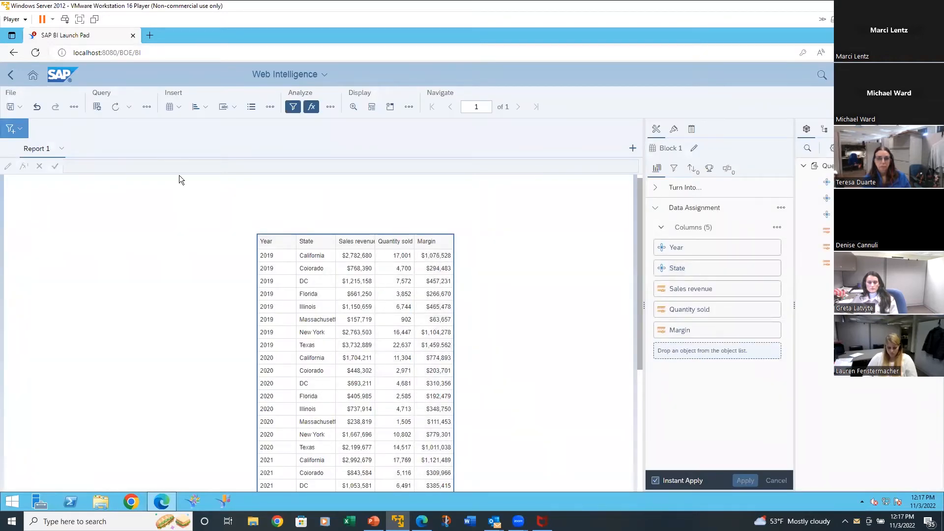
left_click(38, 107)
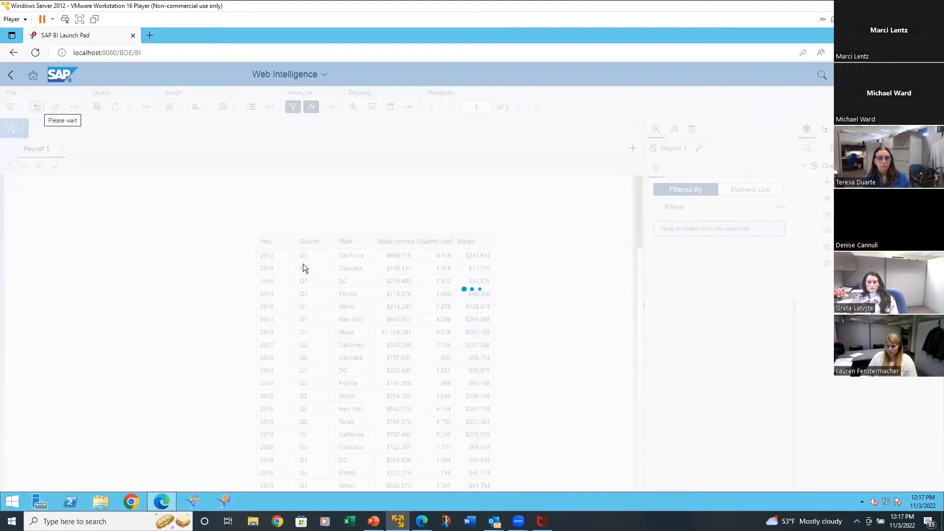
- Delete the Quarter column directly from within the results table
left_click(321, 267)
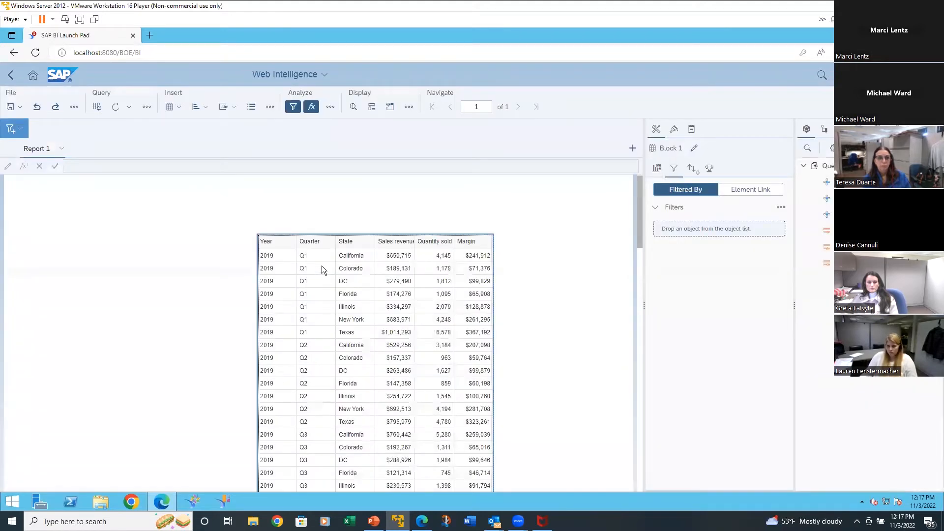
right_click(322, 269)
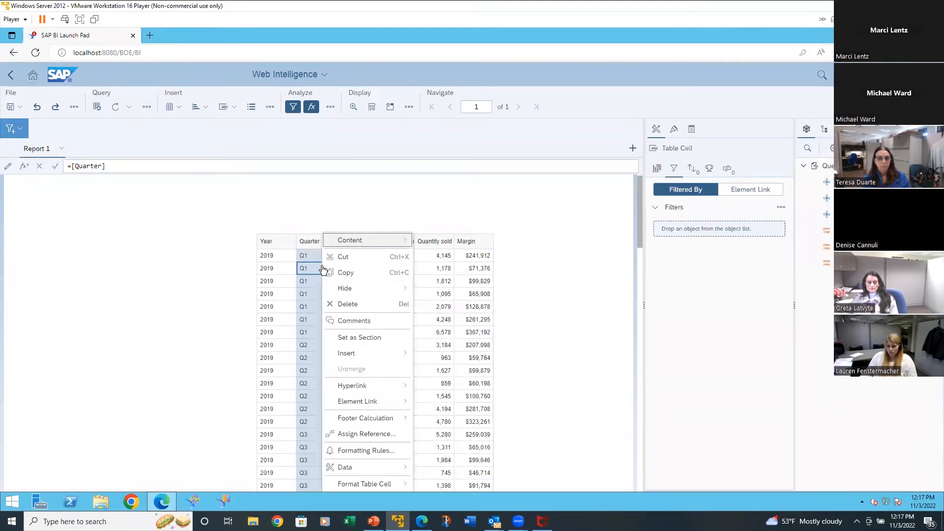
left_click(343, 300)
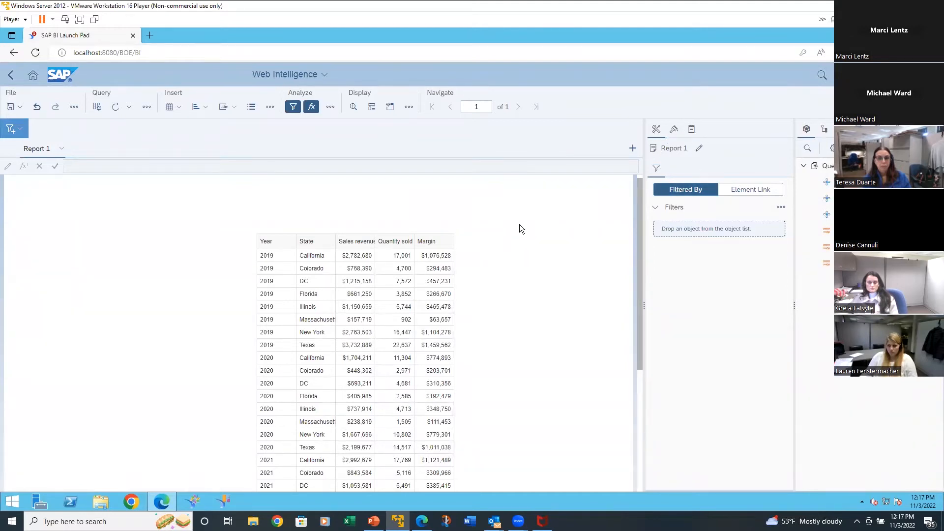
- Select the whole results table and review the columns in its data assignment
left_click(441, 236)
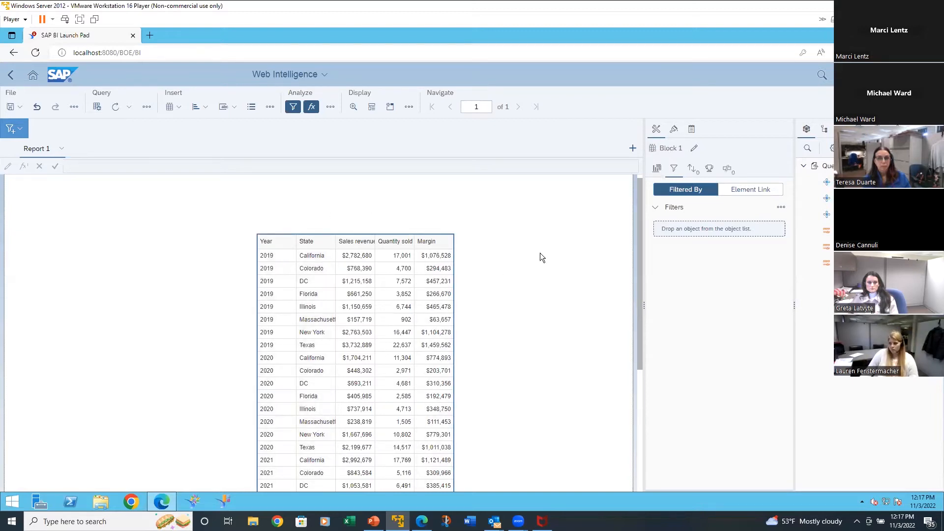
left_click(657, 170)
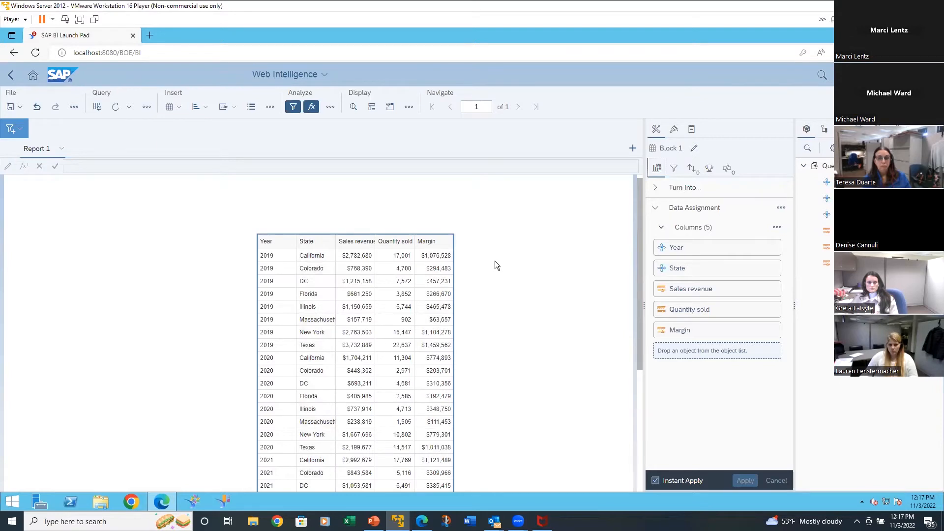
left_click_drag(843, 183, 841, 183)
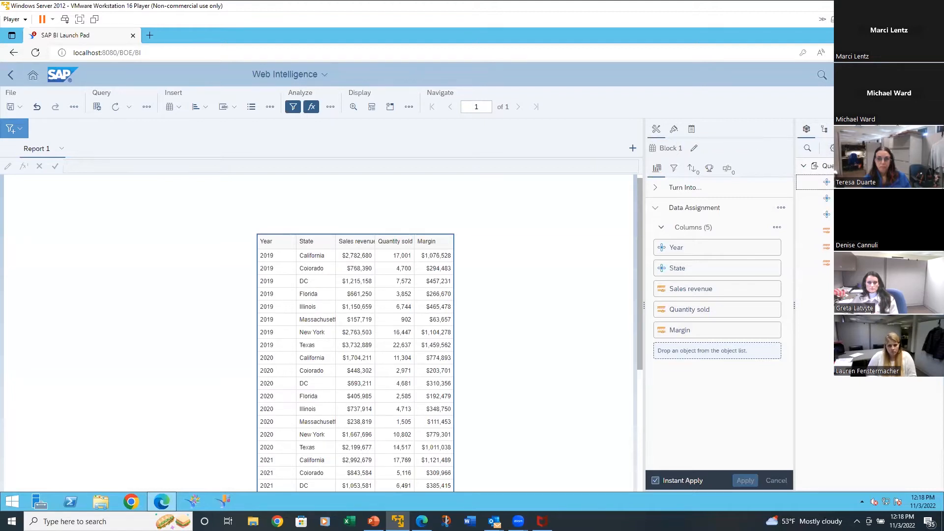
left_click(350, 255)
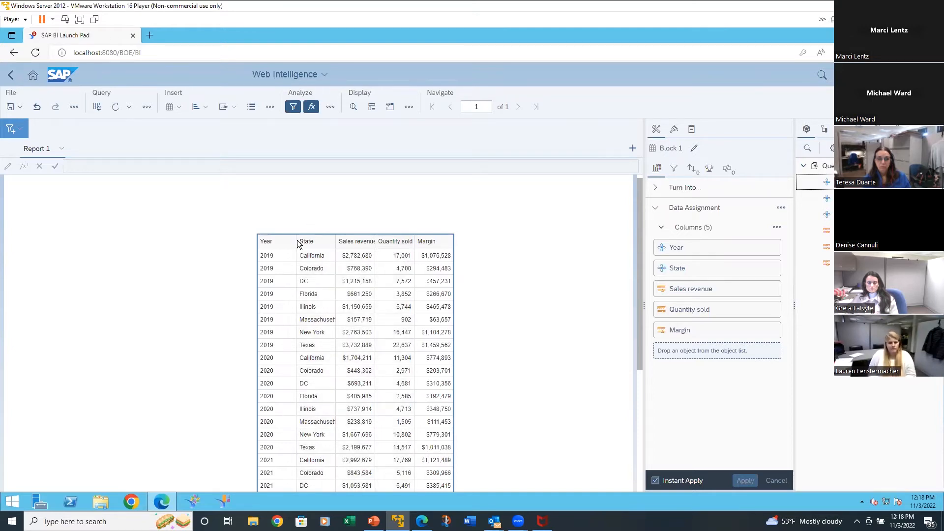
- Add a break on Year to the lines of the results table
left_click(274, 269)
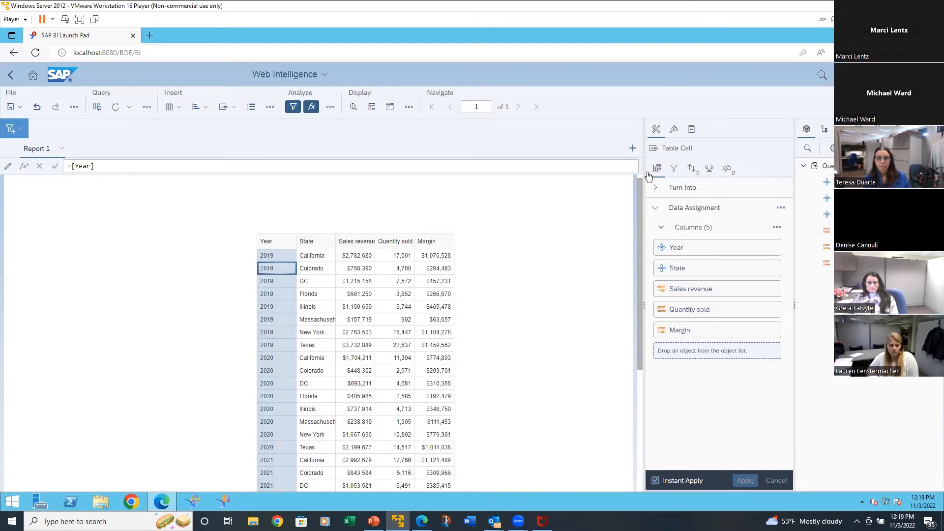
left_click(725, 171)
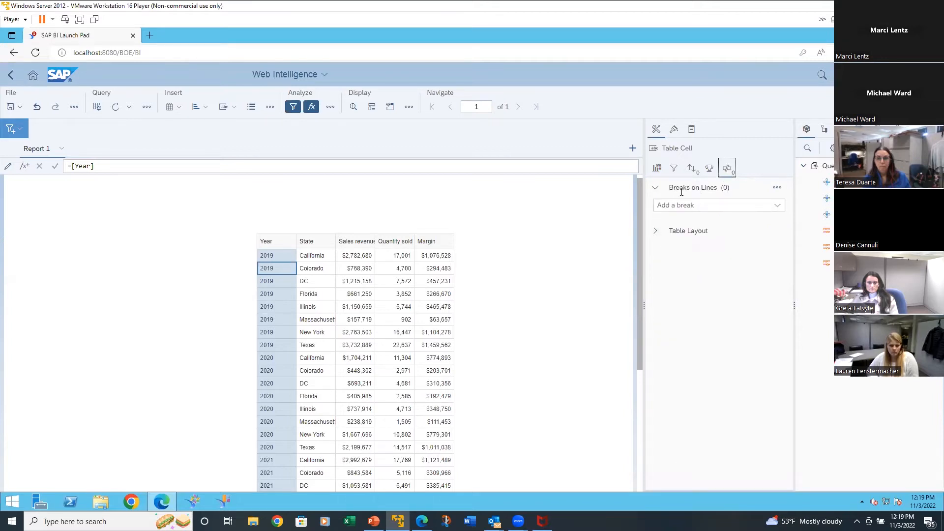
left_click(776, 212)
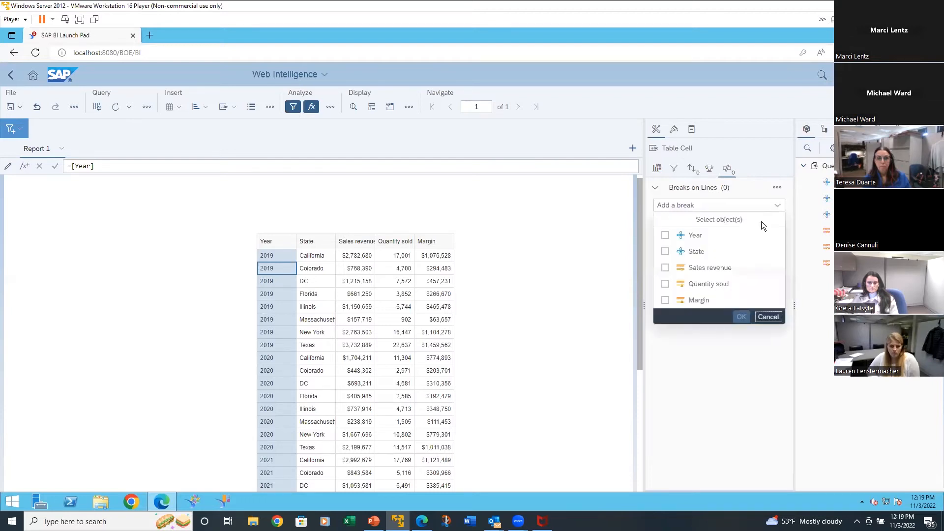
left_click(666, 236)
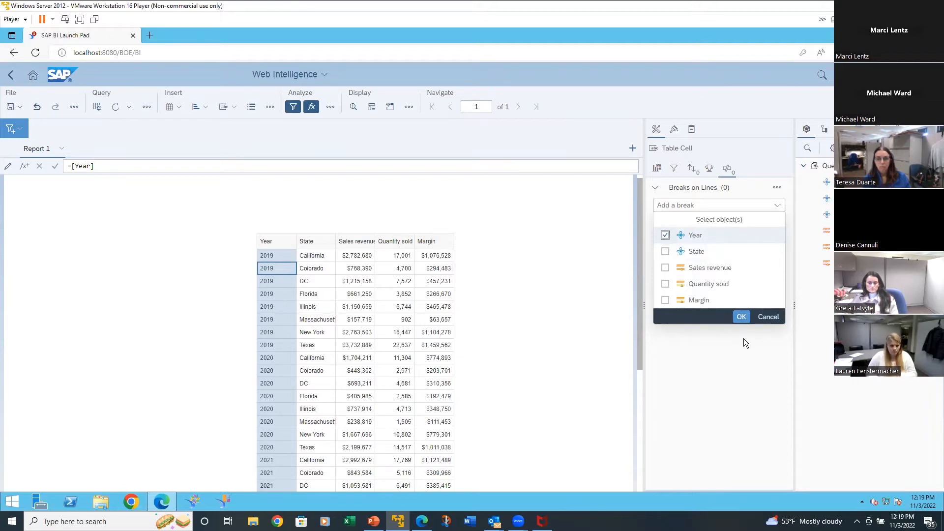
left_click(743, 317)
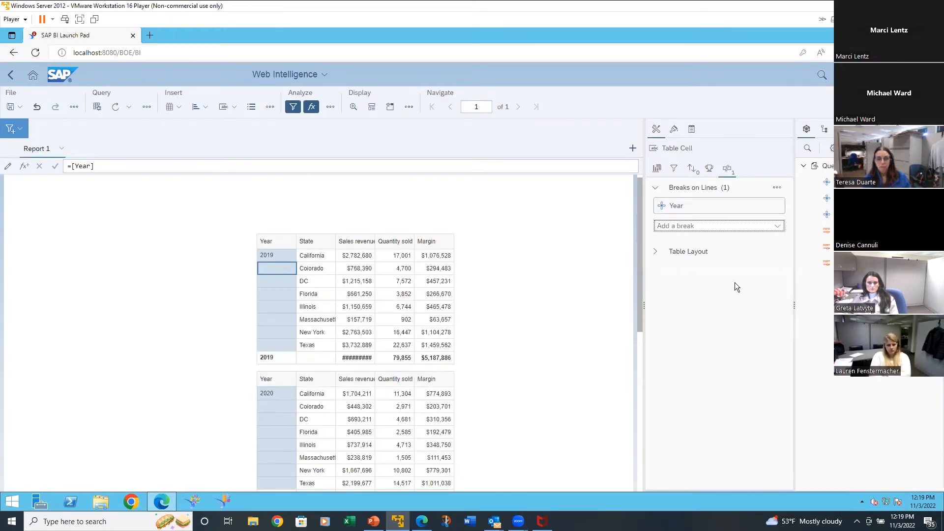
- Widen the Sales revenue column slightly so its yearly totals fit in the cells
left_click(372, 294)
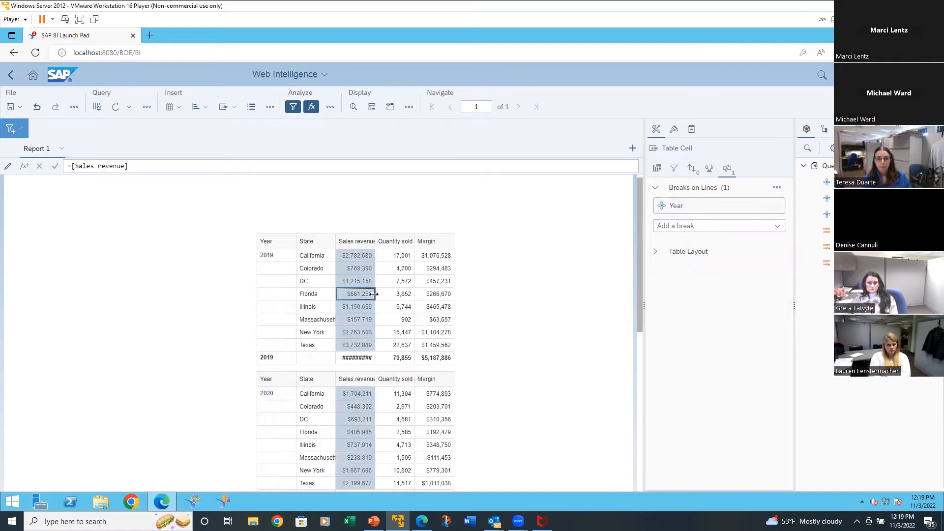
left_click_drag(374, 293, 385, 295)
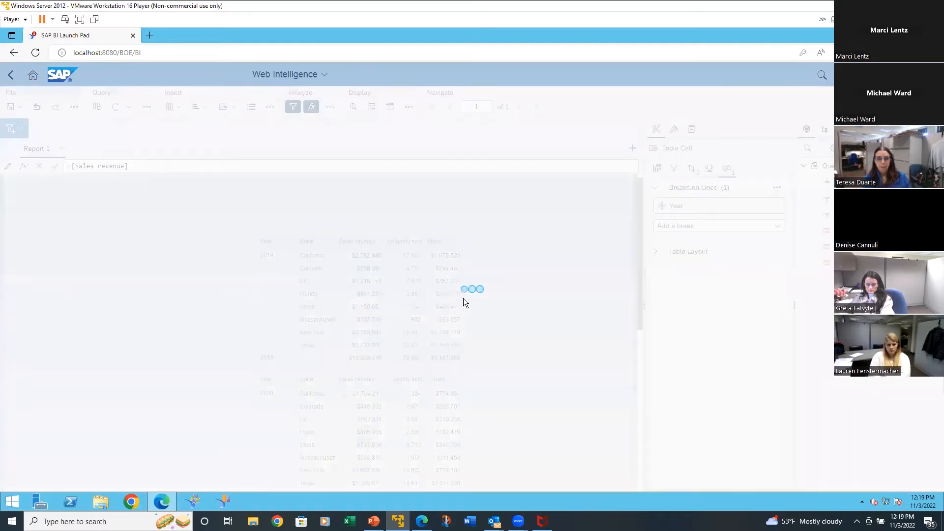
left_click(534, 318)
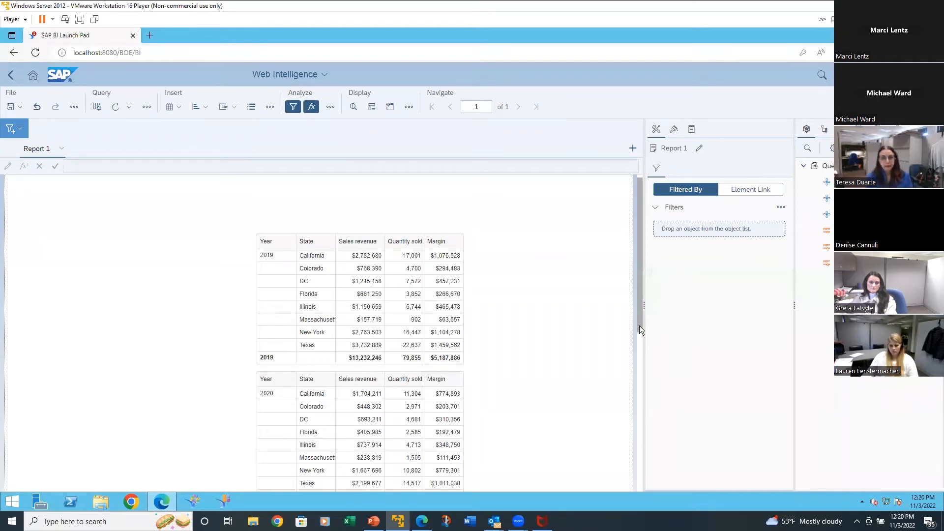
- Enable the Footer layout option for the whole results table to add a grand total row
left_click_drag(636, 333, 605, 495)
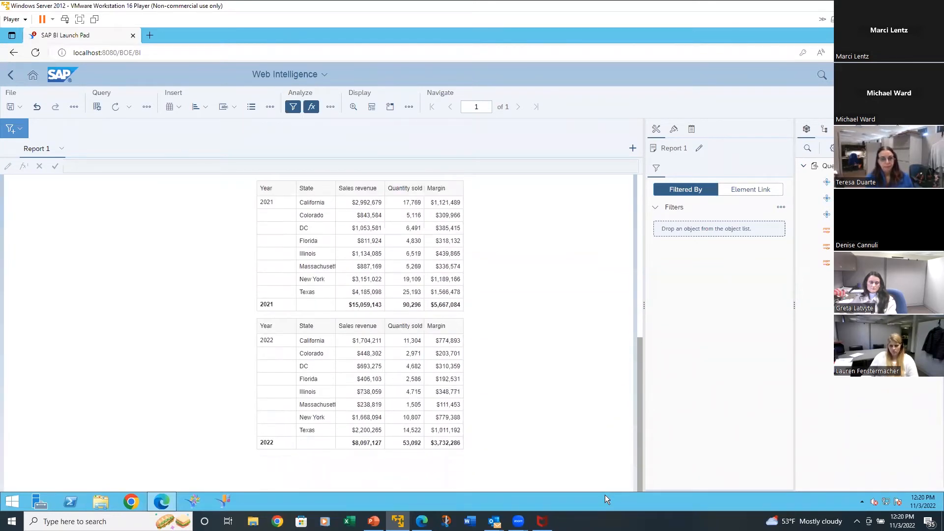
left_click(415, 268)
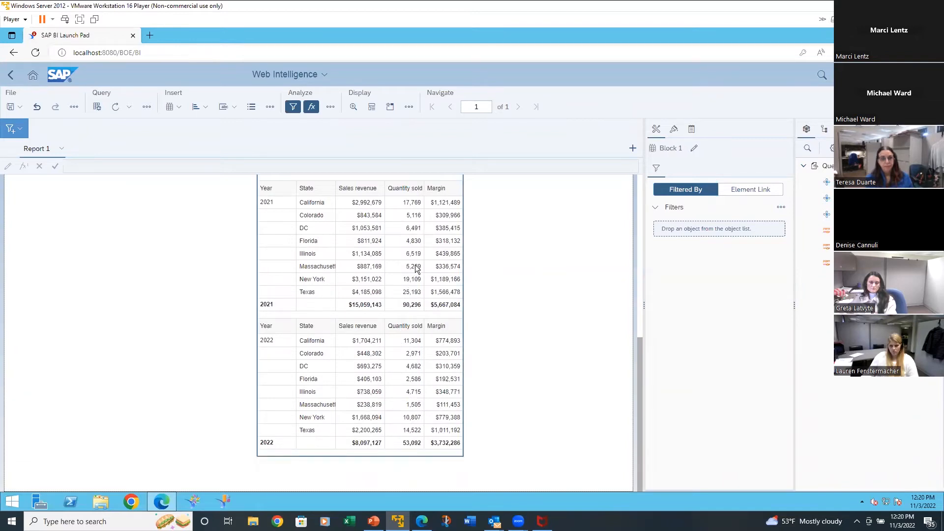
left_click(674, 129)
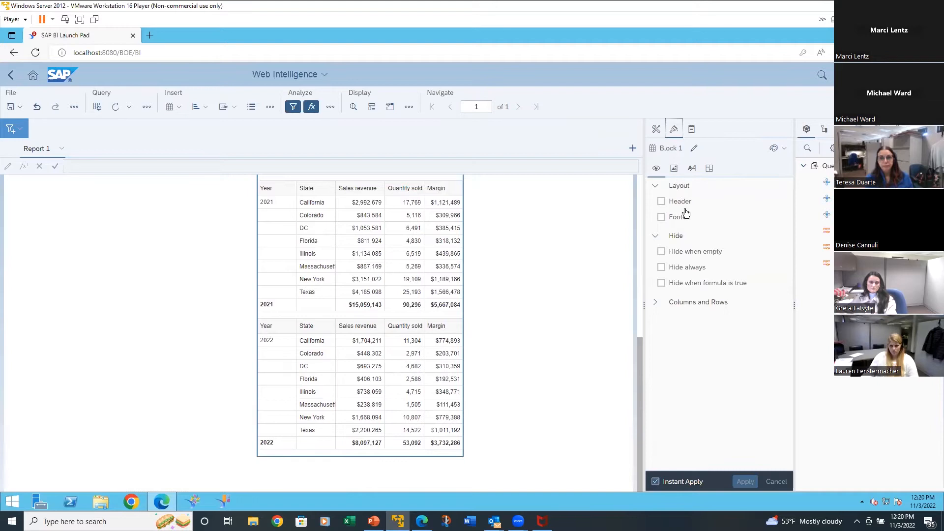
left_click(661, 218)
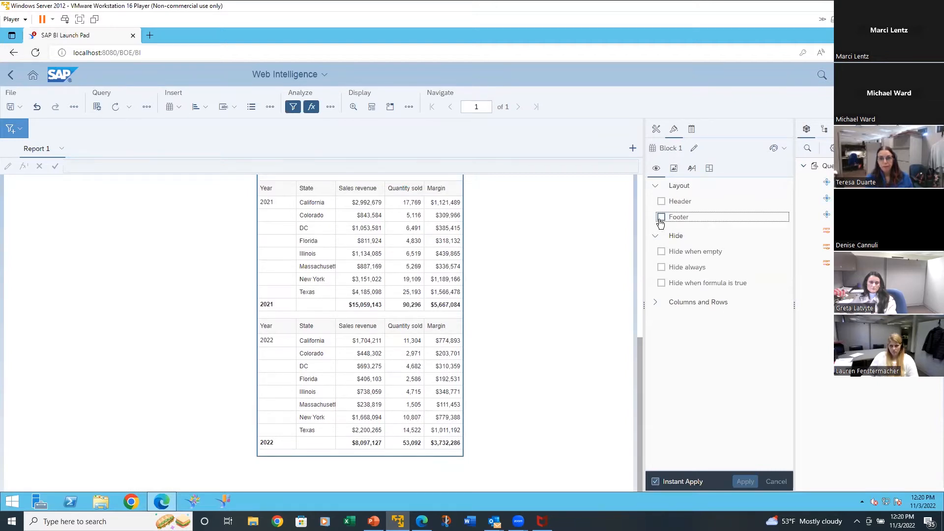
left_click(660, 220)
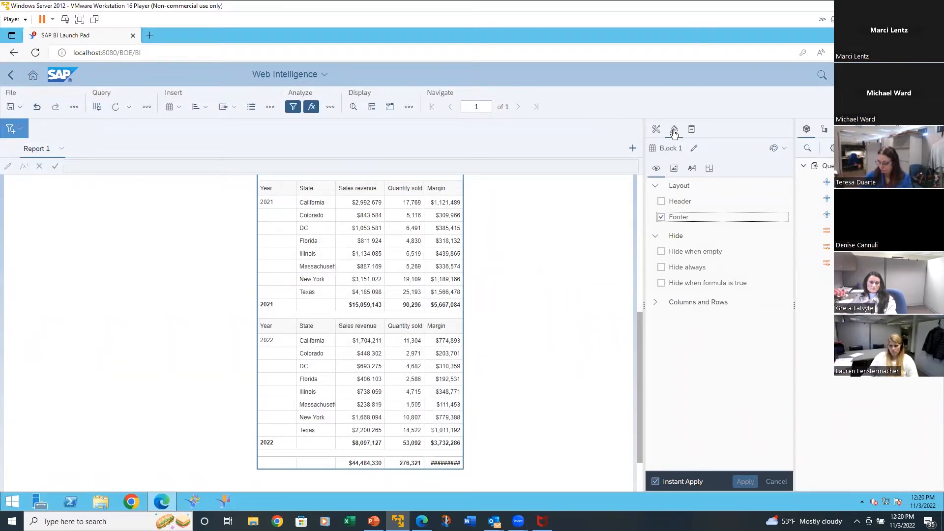
- Review the table's data assignment and the additional options of the Year column
left_click(658, 129)
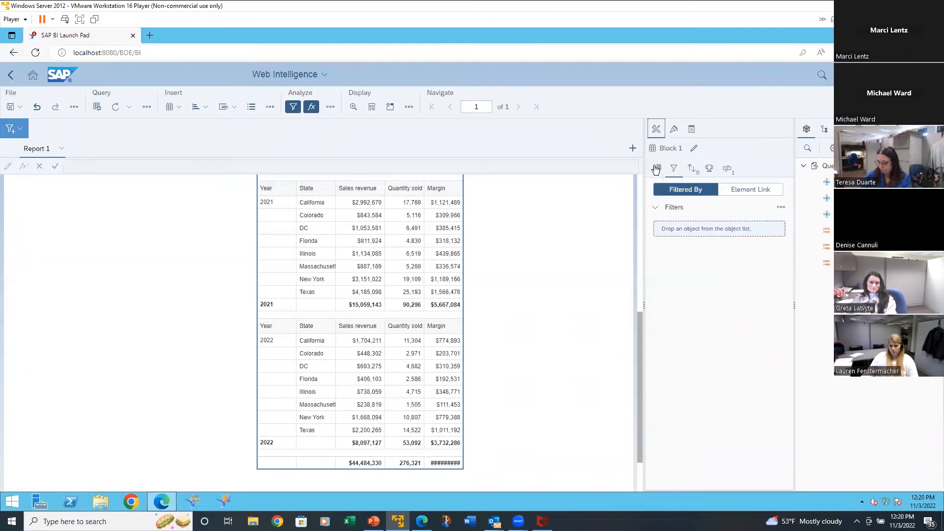
left_click(657, 168)
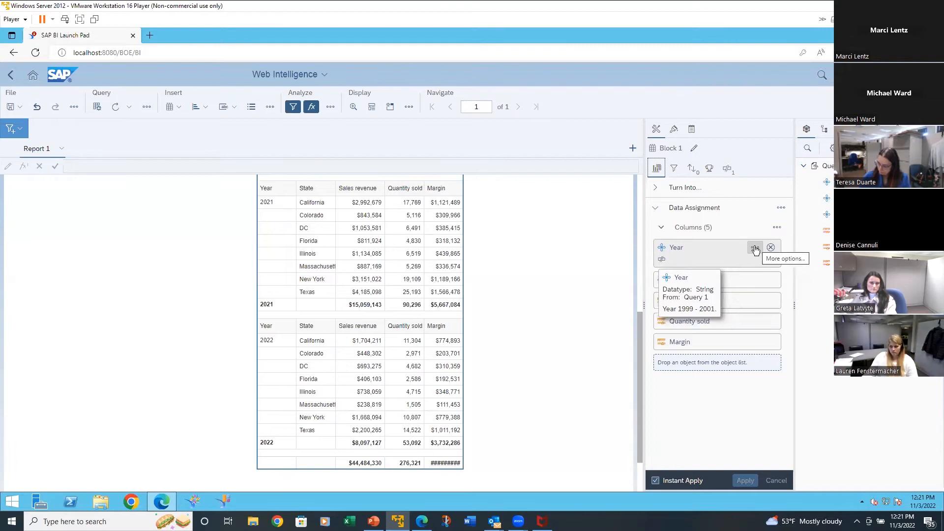
left_click(755, 248)
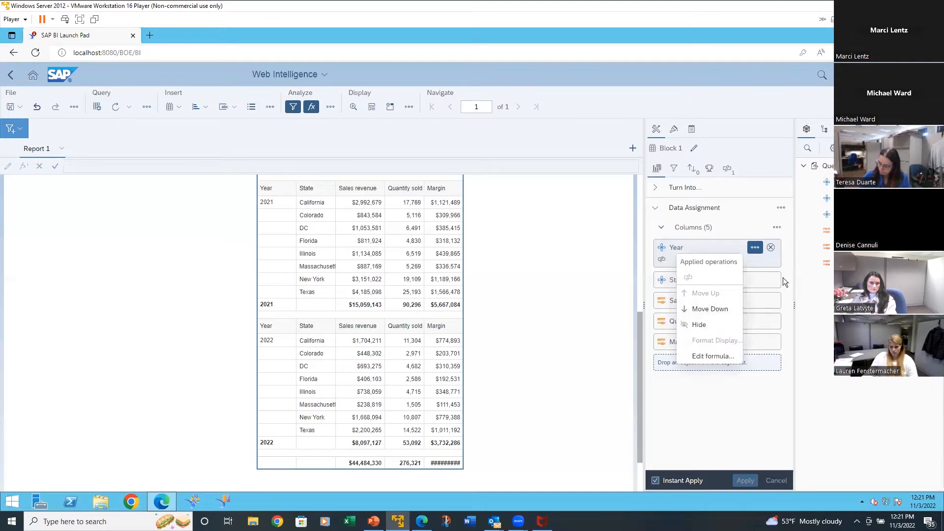
left_click(808, 288)
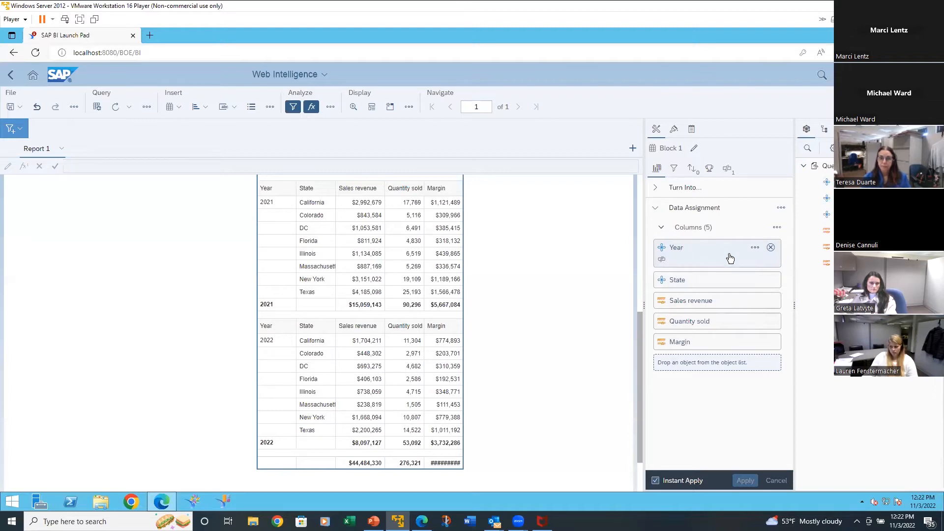
- Set the Year break's duplicate values option to Merge and apply it
left_click(283, 269)
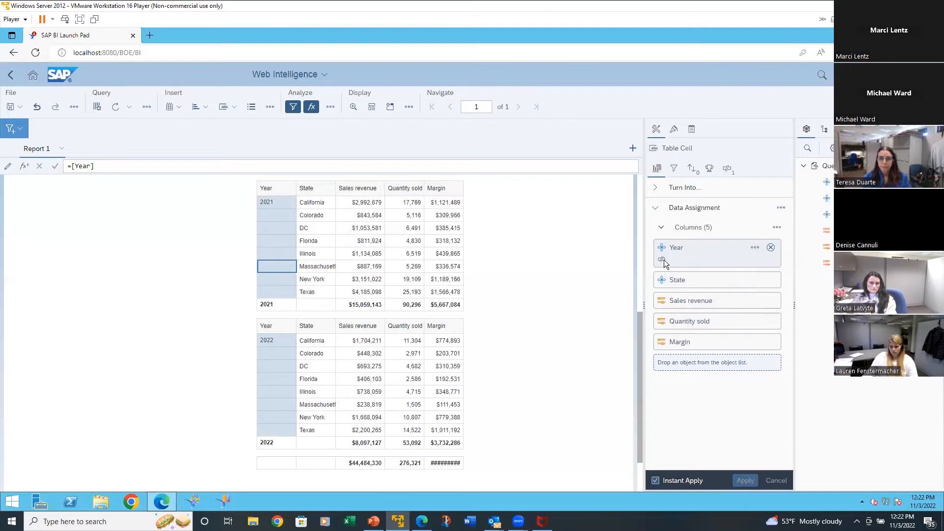
left_click(731, 169)
mouse_move(741, 202)
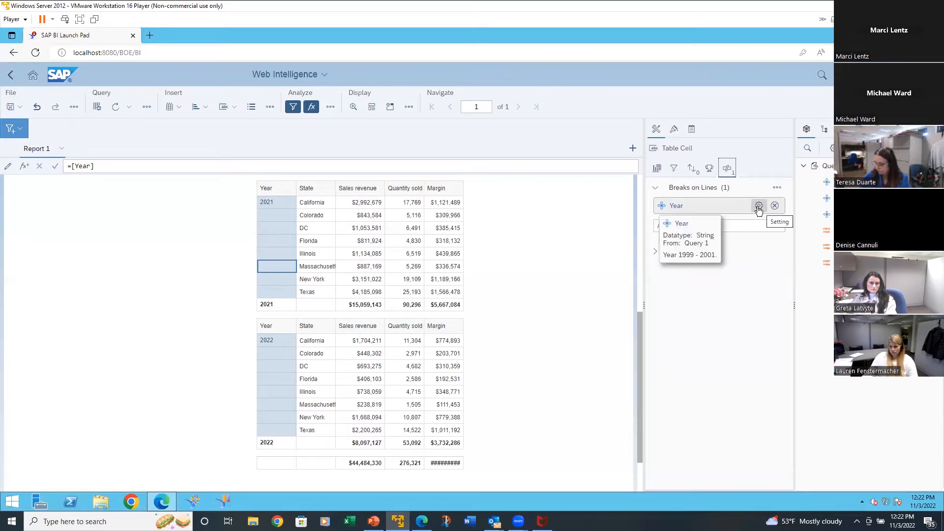
left_click(759, 207)
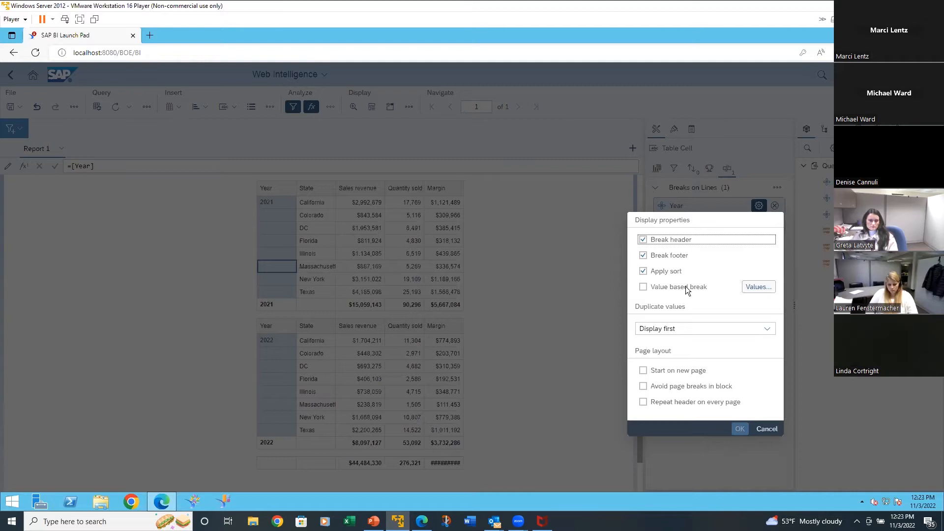
left_click(769, 329)
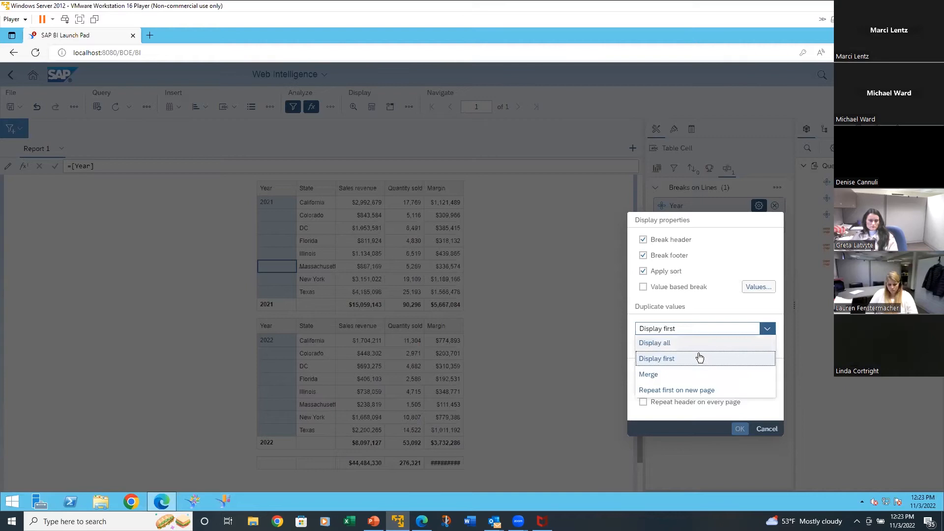
left_click(674, 375)
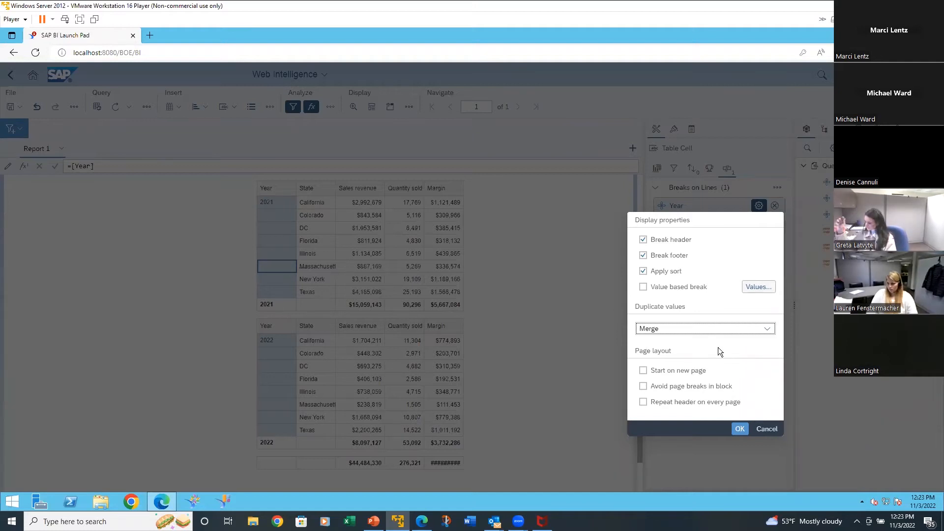
left_click(739, 429)
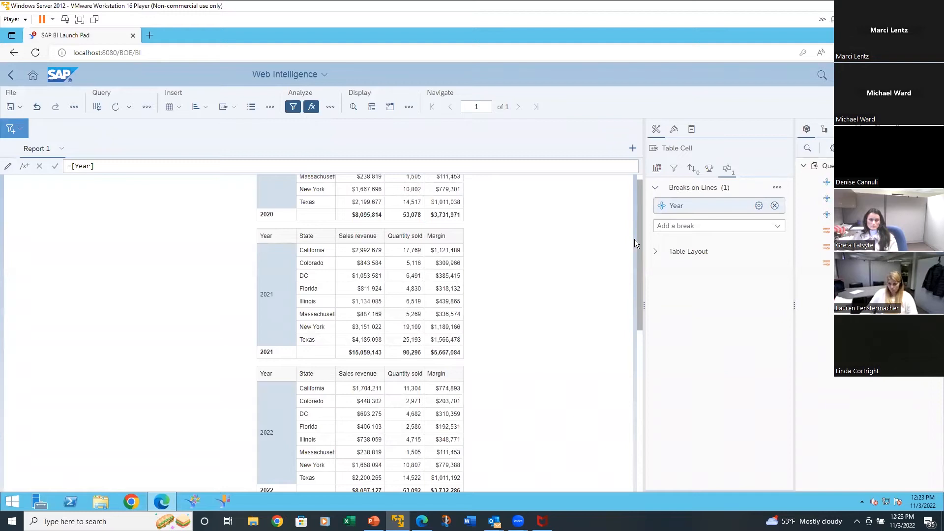
- Add a sort on Year to the results table's rows and set it to descending
scroll(639, 243, "up", 5)
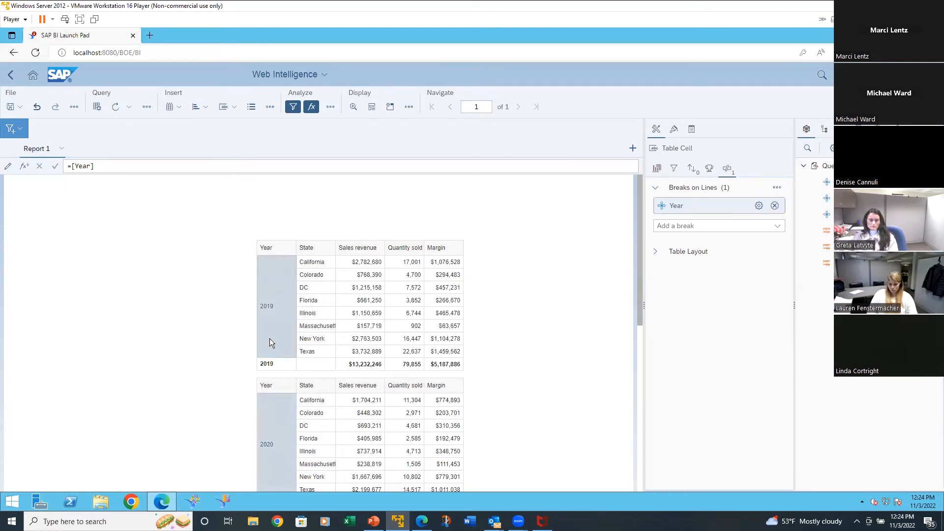
left_click(692, 169)
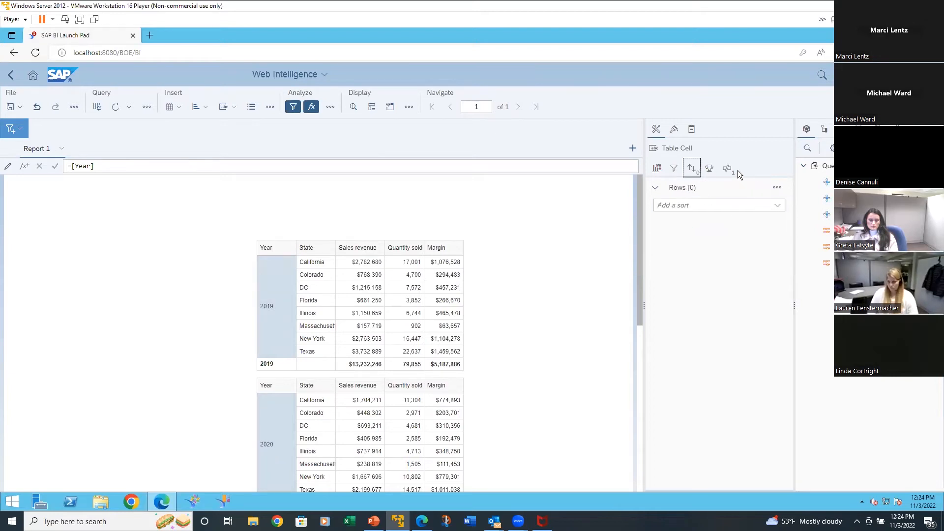
left_click(773, 209)
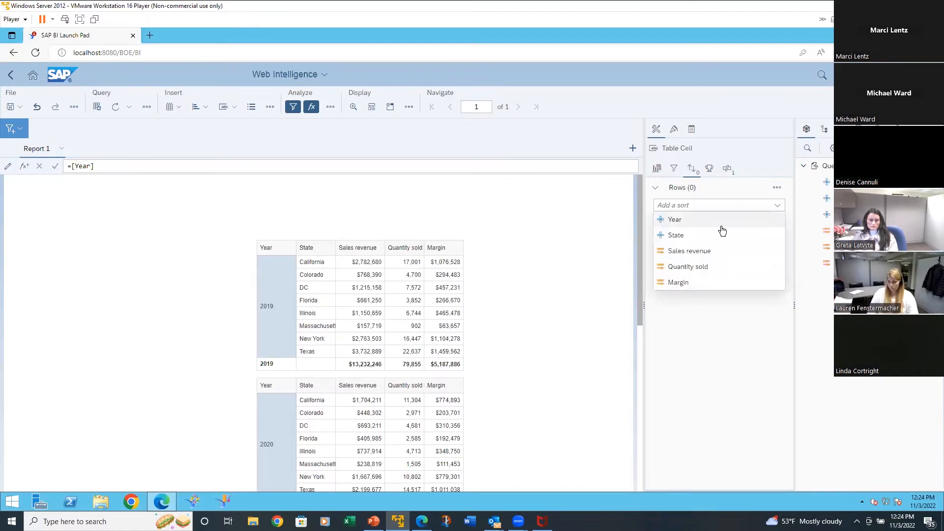
left_click(679, 221)
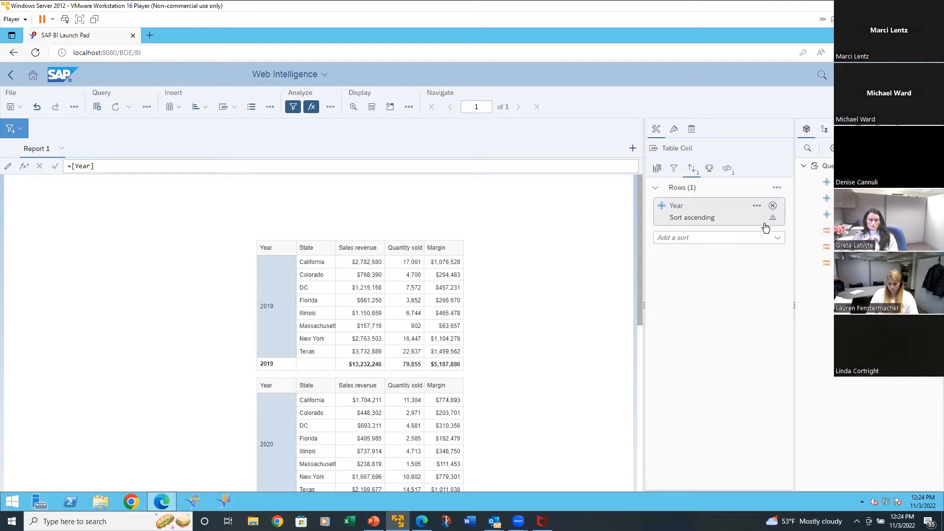
mouse_move(776, 221)
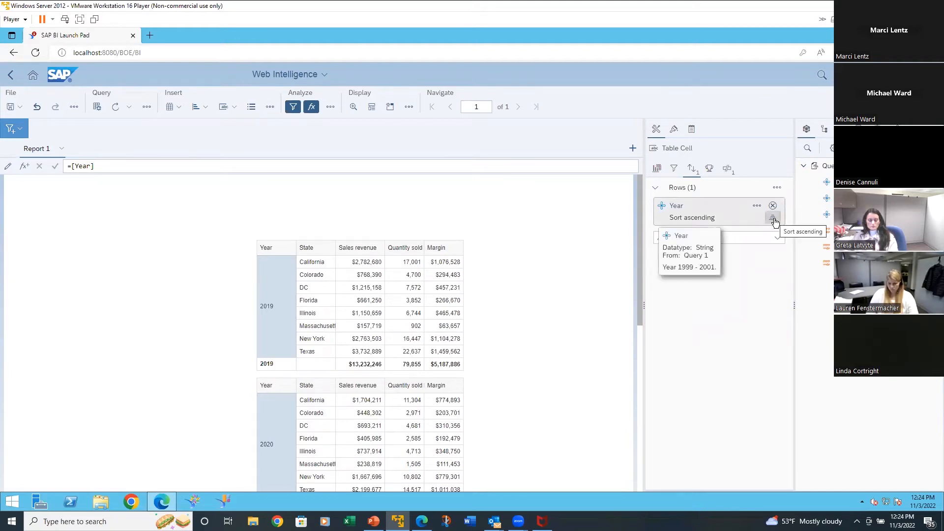
left_click(774, 220)
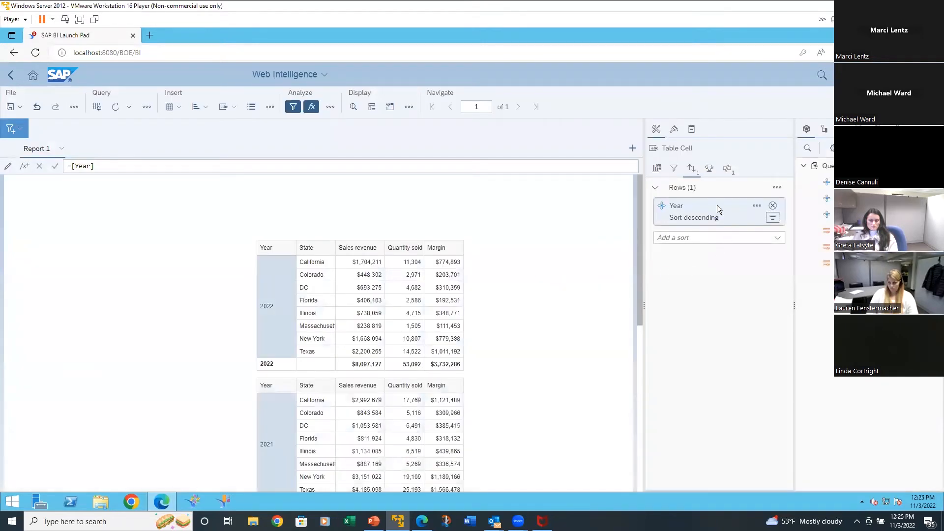
- Create a custom order for the Year sort, keeping the listed sequence of 2019, 2020, 2021, 2022
left_click(758, 209)
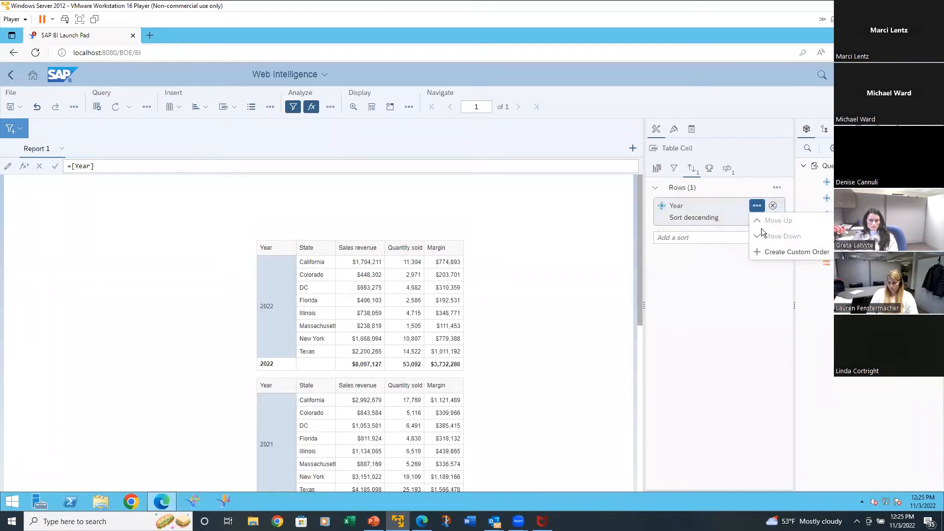
left_click(776, 253)
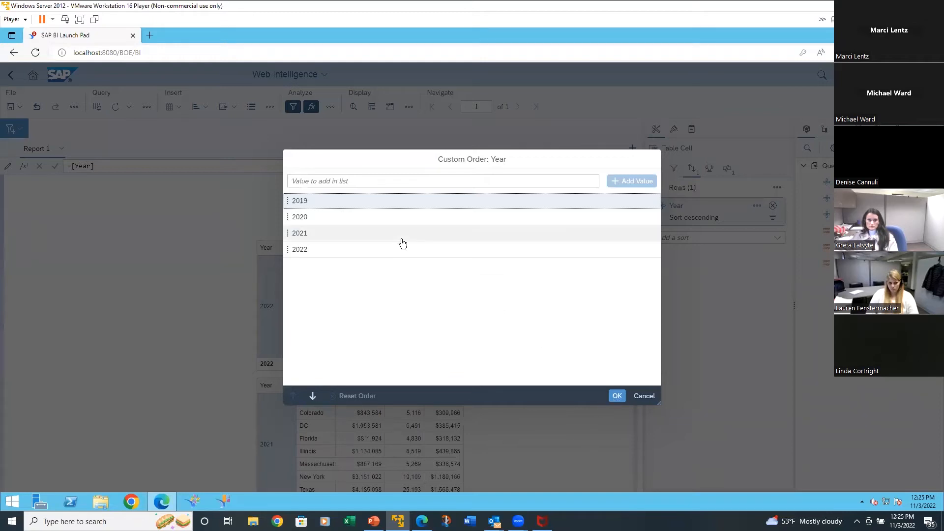
left_click(618, 397)
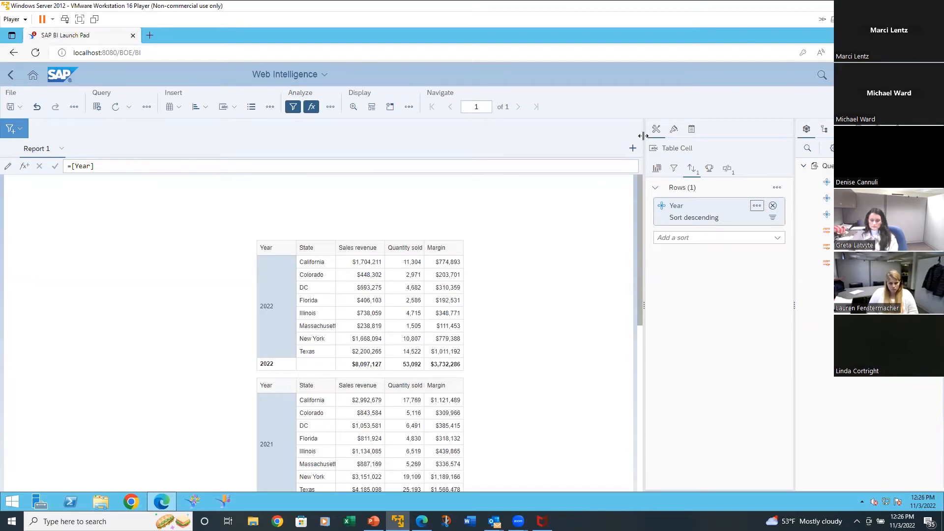
mouse_move(690, 224)
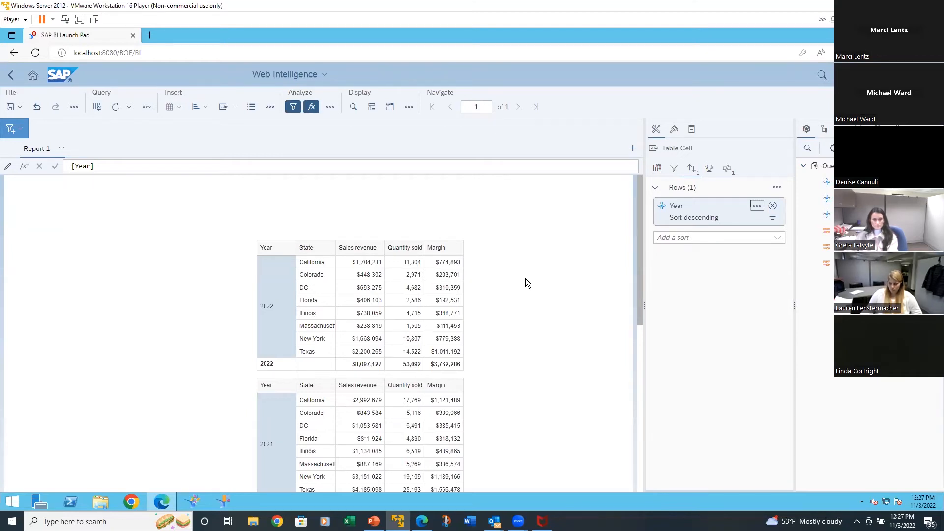
- Select the whole results table and review the Year break's display properties without changing them
left_click(628, 298)
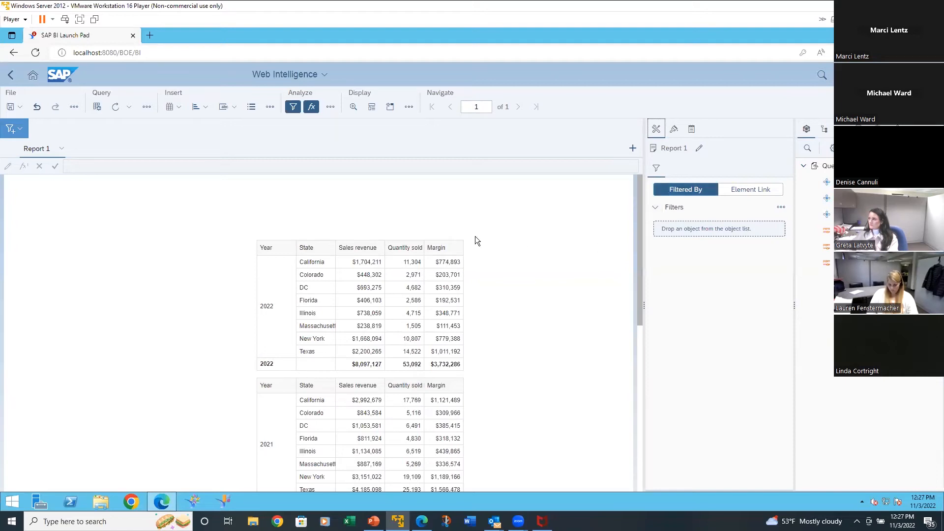
left_click(457, 241)
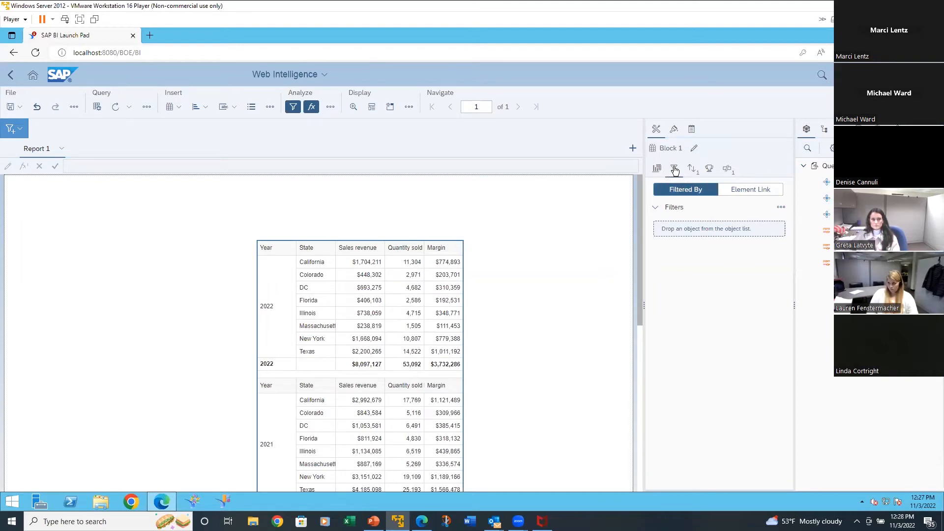
left_click(728, 170)
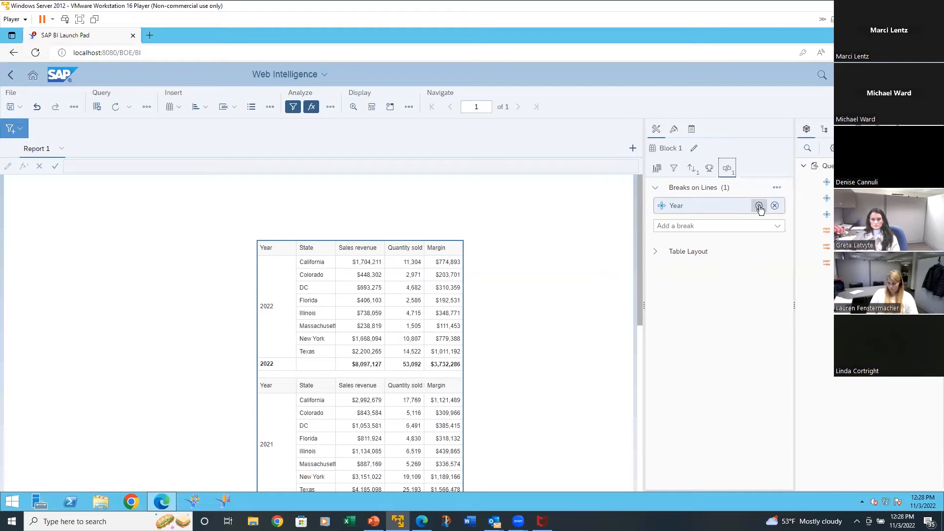
mouse_move(760, 208)
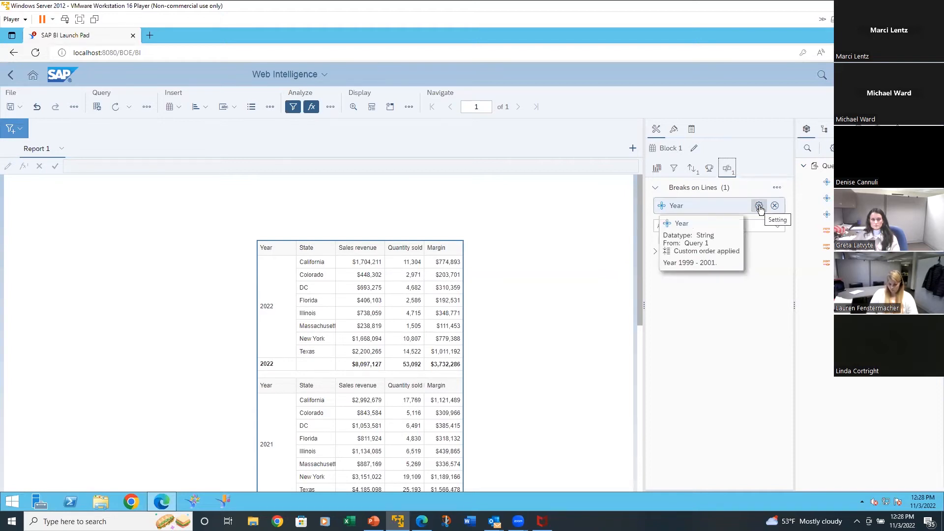
left_click(759, 207)
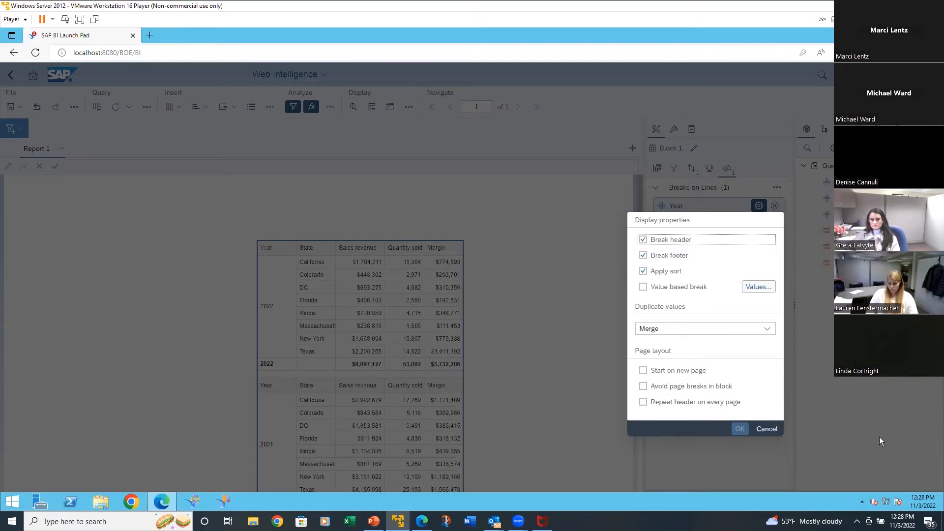
left_click(775, 430)
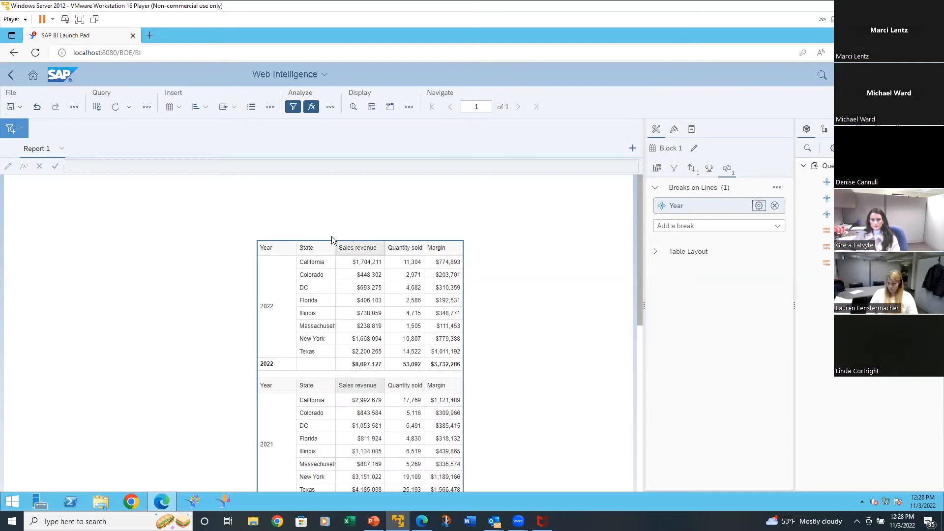
- Rank the table to the top 3 by State based on Sales revenue, using the Count calculation mode
left_click(313, 269)
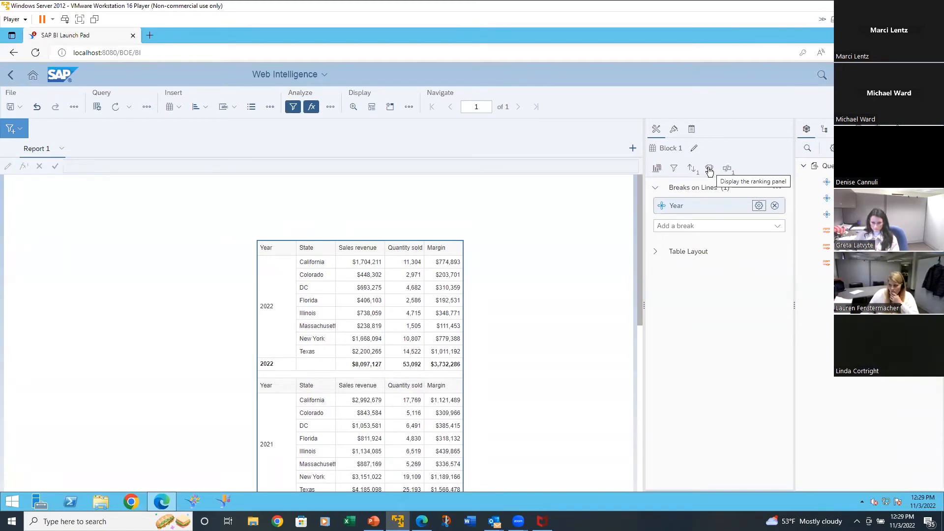
left_click(711, 170)
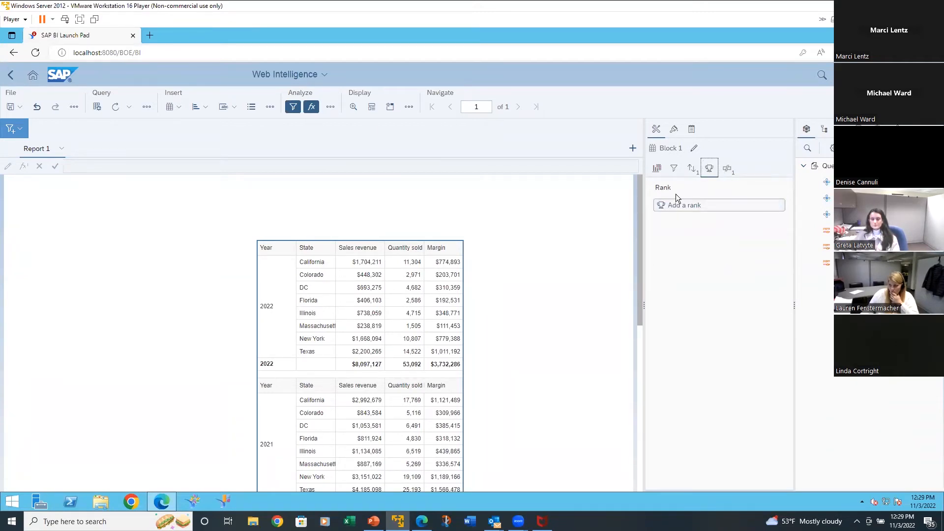
left_click(694, 206)
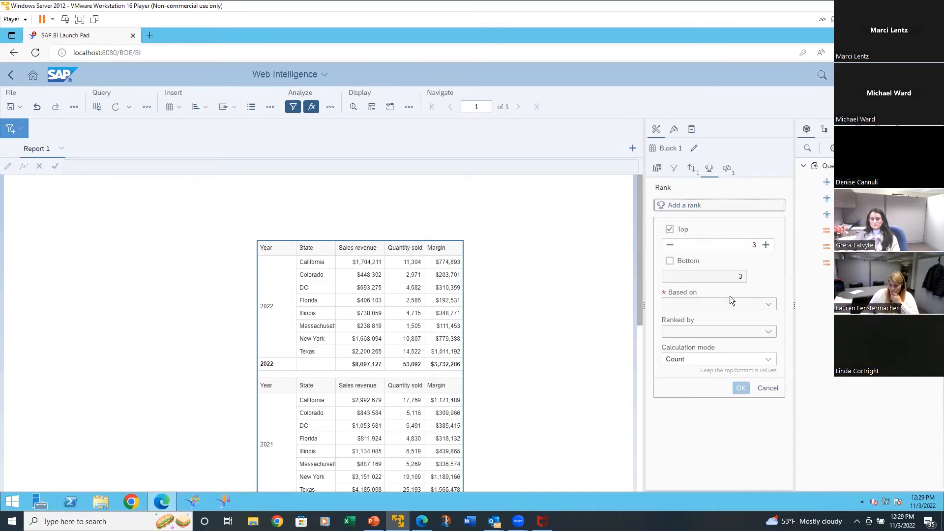
left_click(768, 305)
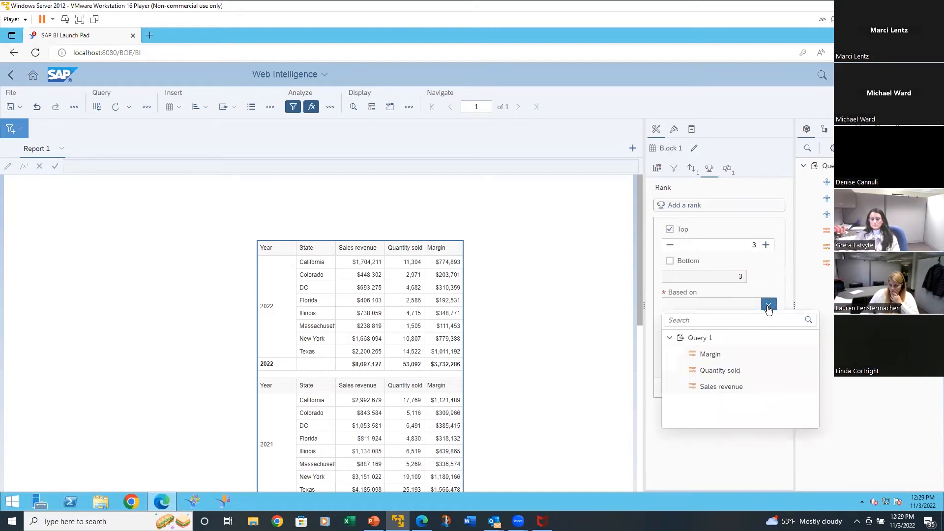
left_click(727, 387)
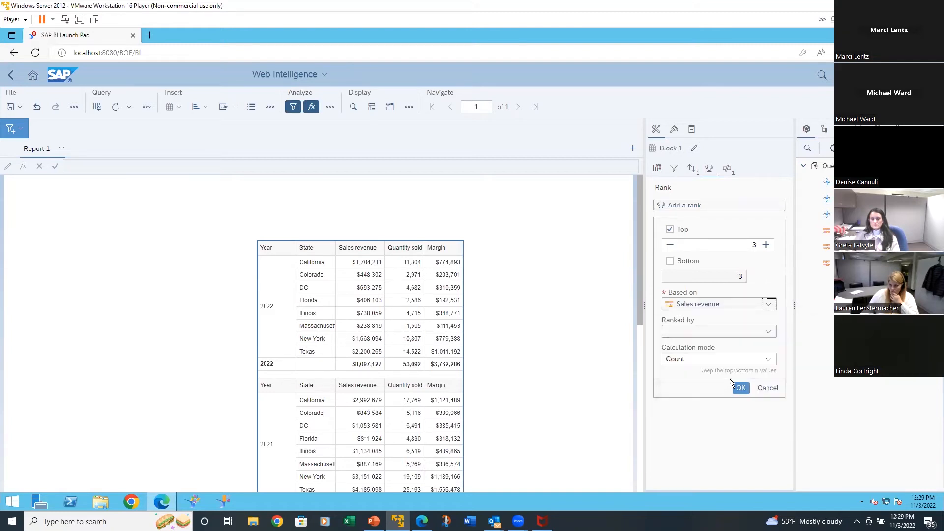
left_click(768, 333)
left_click(708, 396)
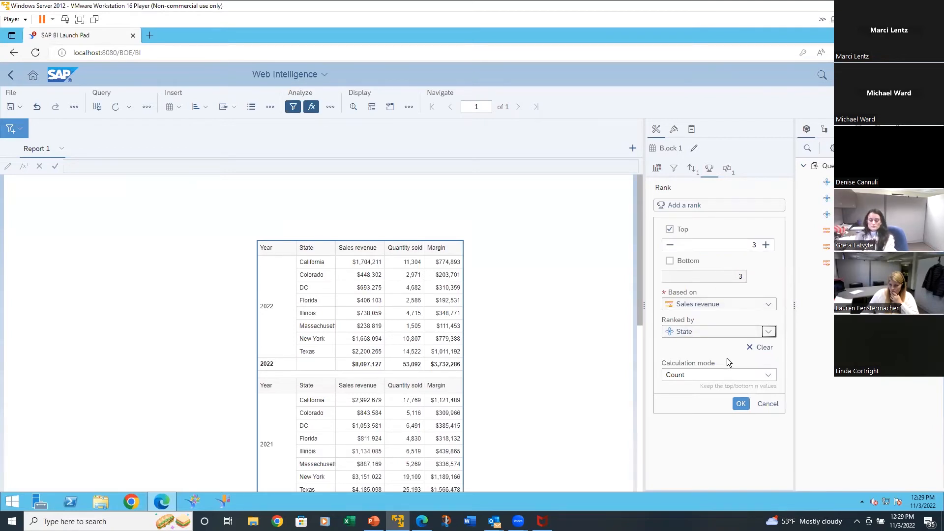
left_click(769, 375)
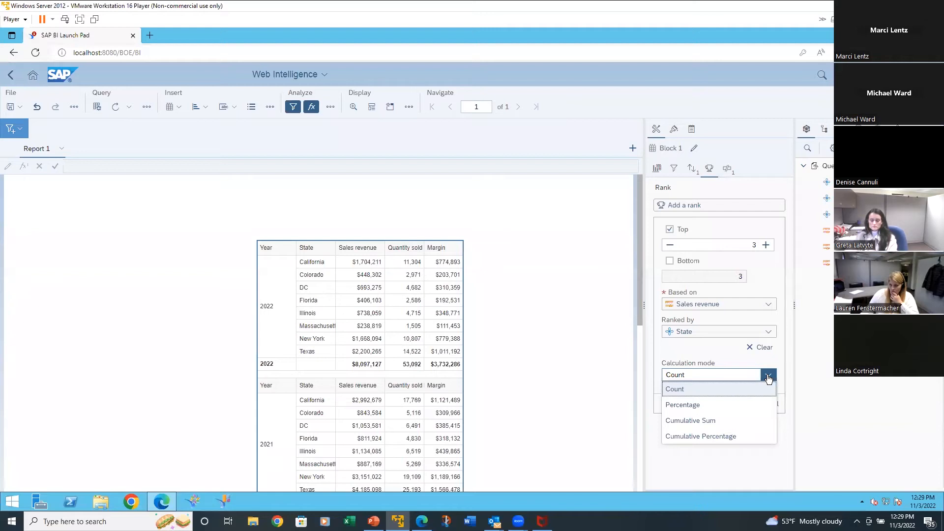
left_click(768, 374)
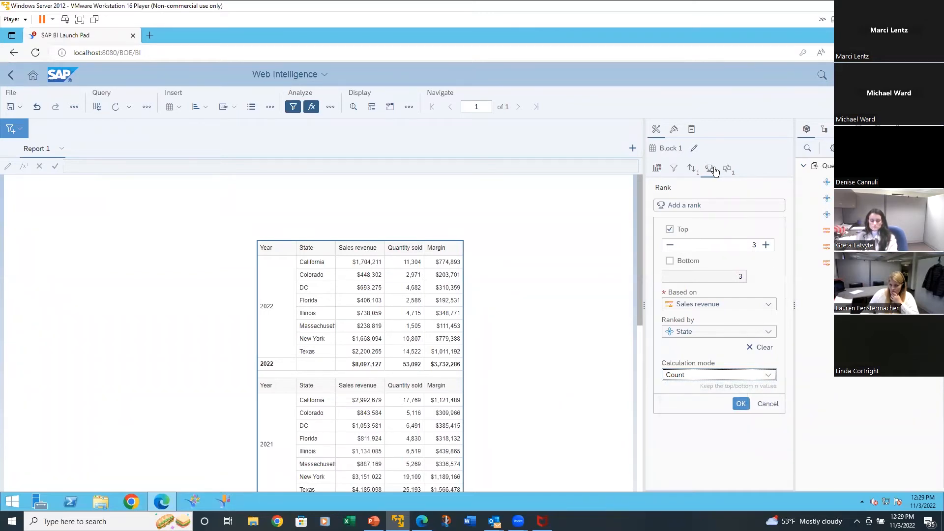
left_click(742, 403)
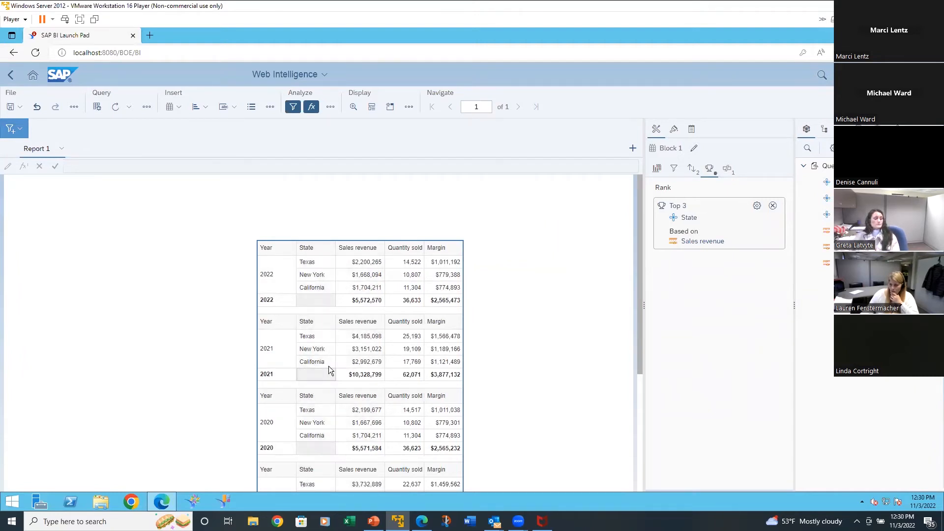
- Look over the ranked table and remove the Top 3 State rank
scroll(329, 365, "down", 3)
scroll(323, 377, "up", 3)
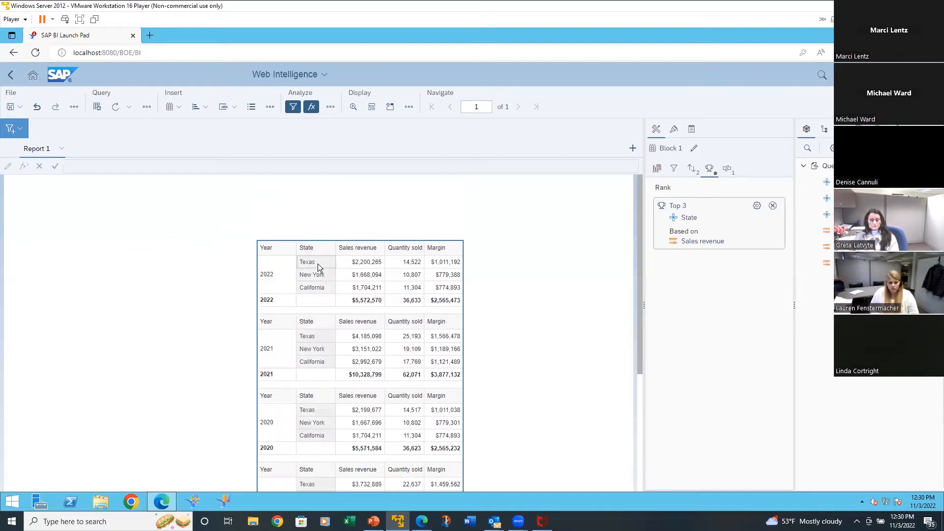
left_click(772, 206)
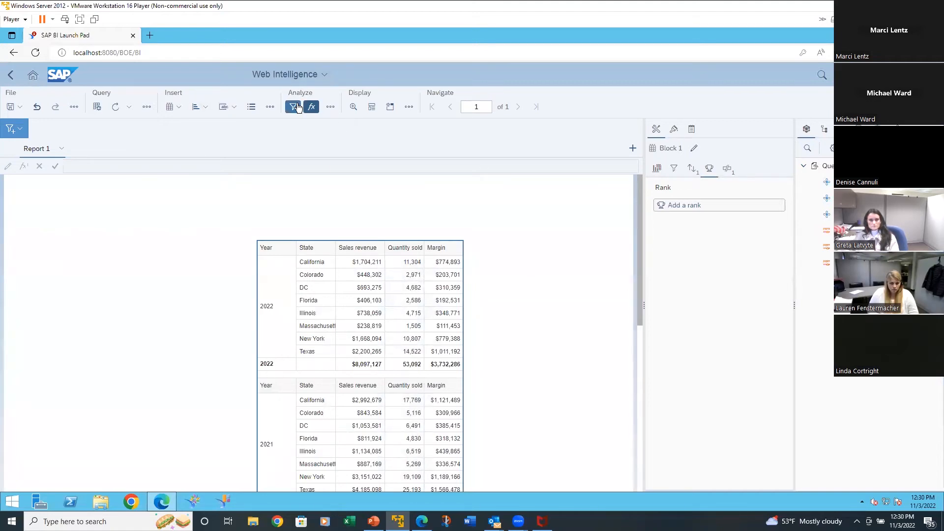
left_click(20, 132)
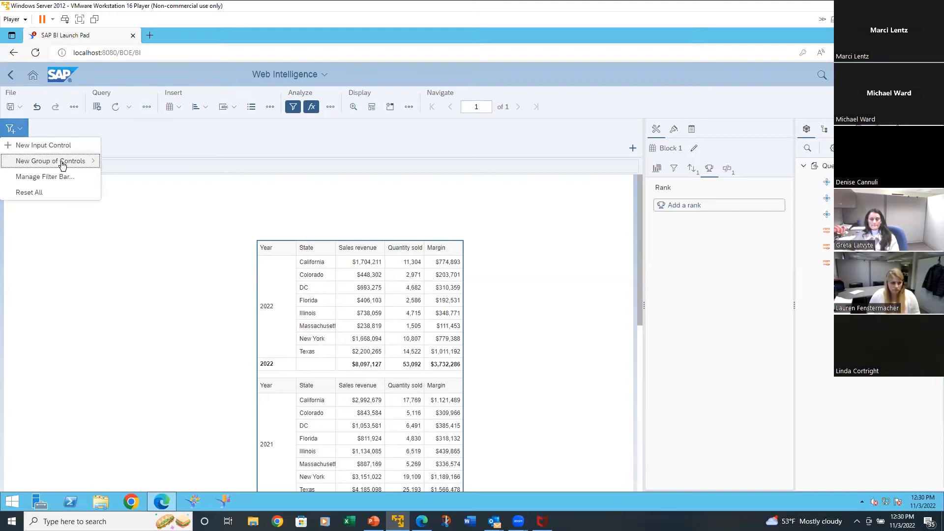
mouse_move(78, 162)
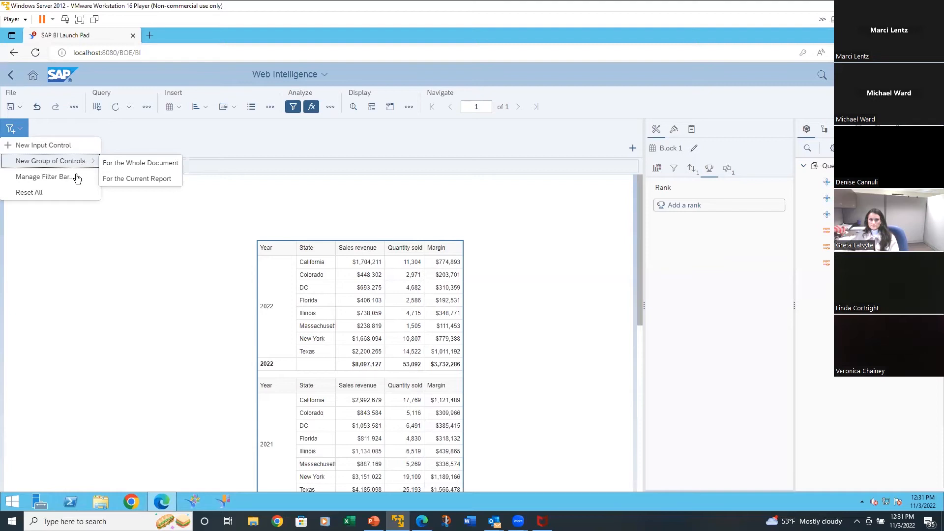
left_click(78, 226)
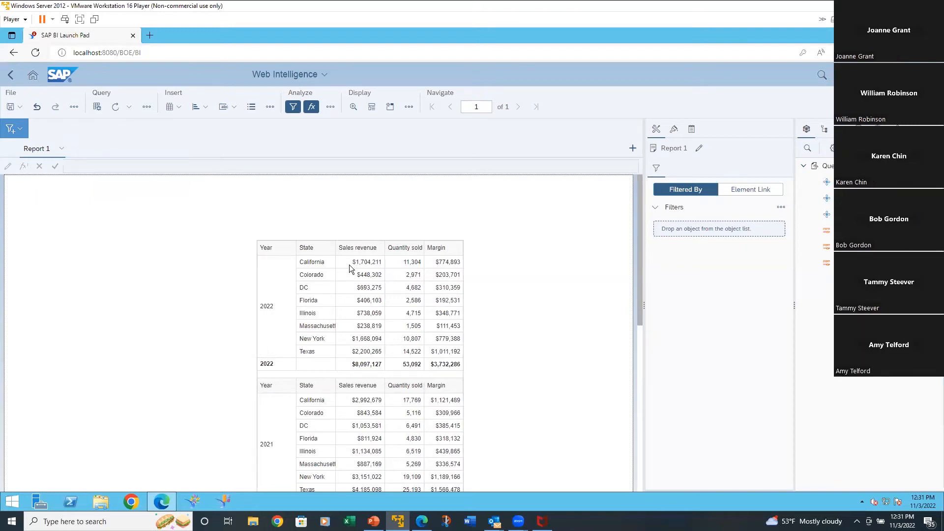
- Filter the results table by State, keeping the In List operator and selecting Florida, Colorado and California
left_click(317, 286)
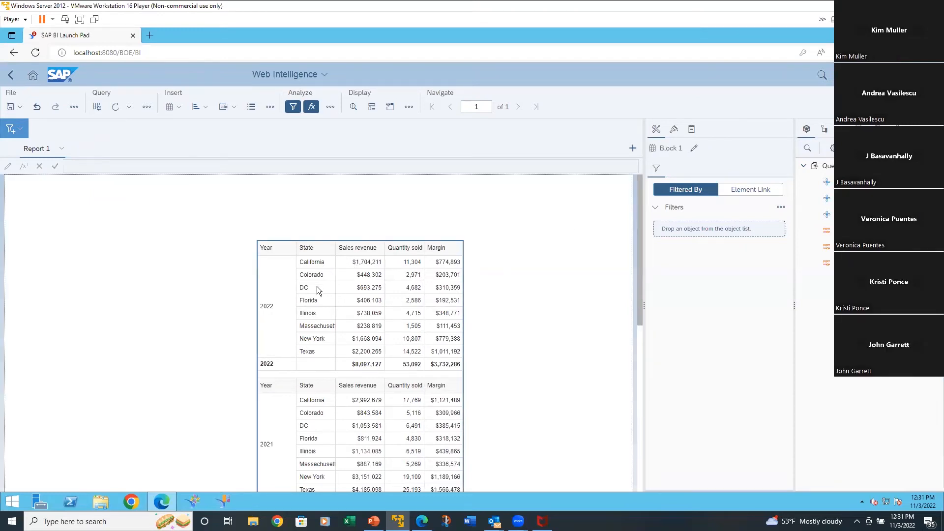
left_click(316, 286)
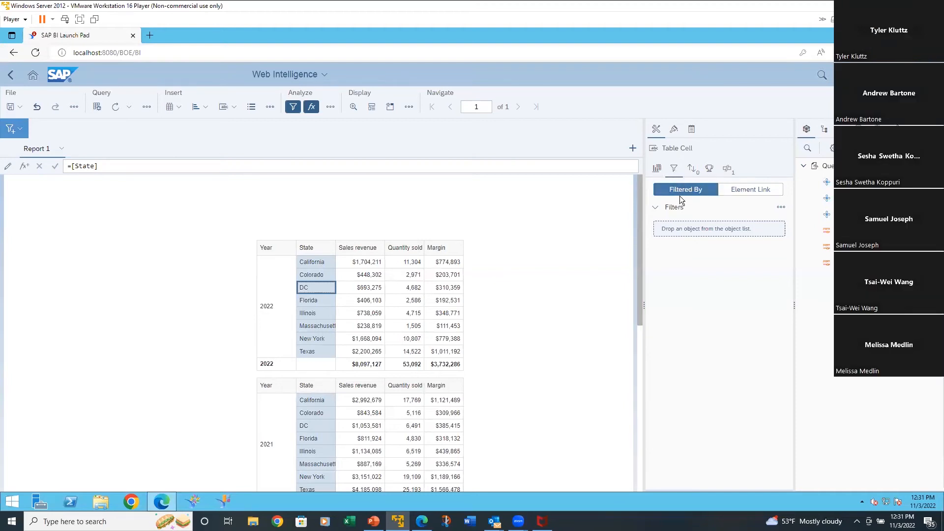
left_click(675, 168)
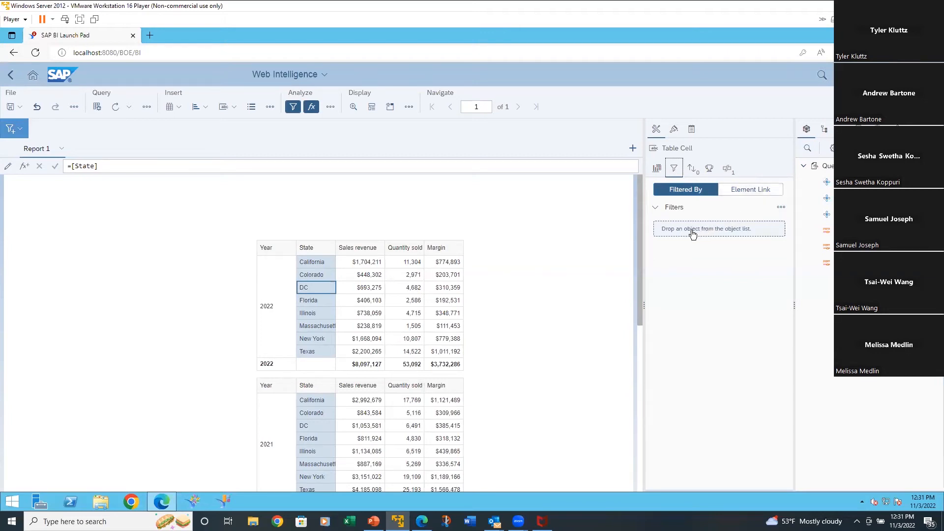
left_click_drag(827, 198, 688, 234)
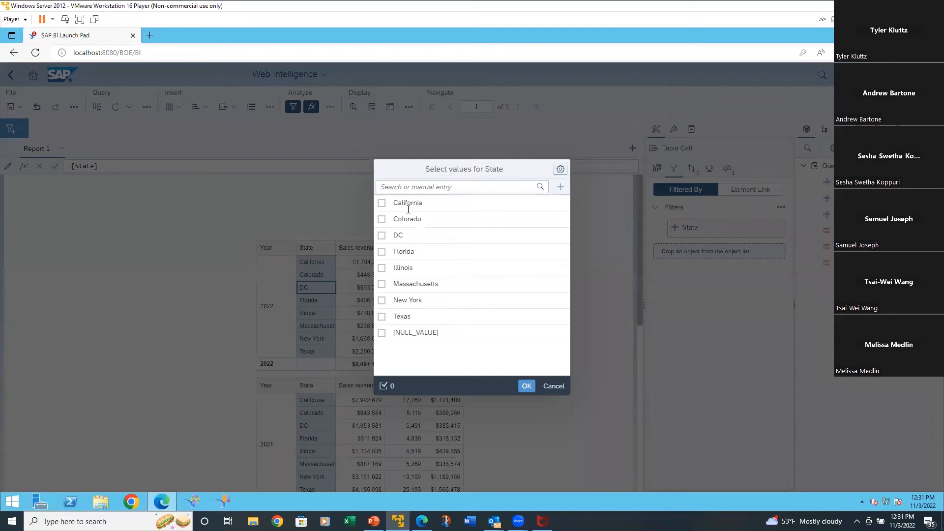
left_click(560, 170)
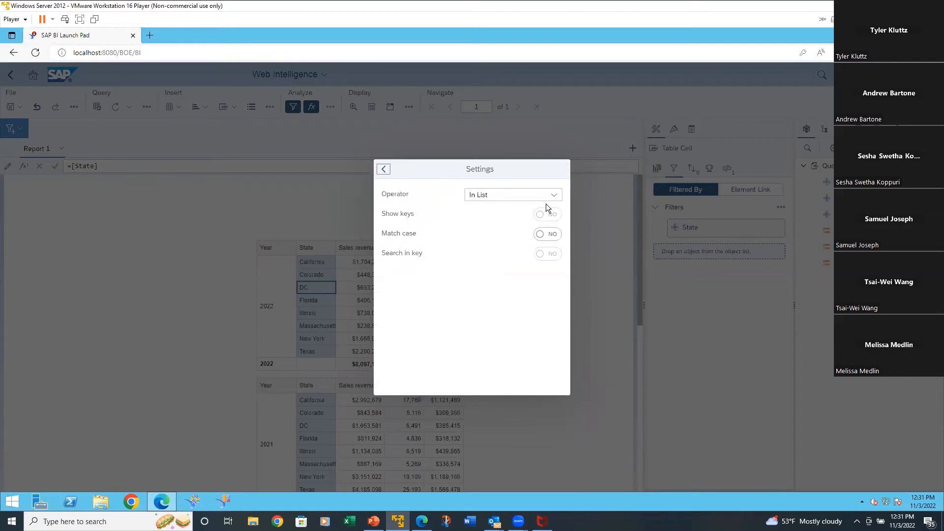
left_click(383, 169)
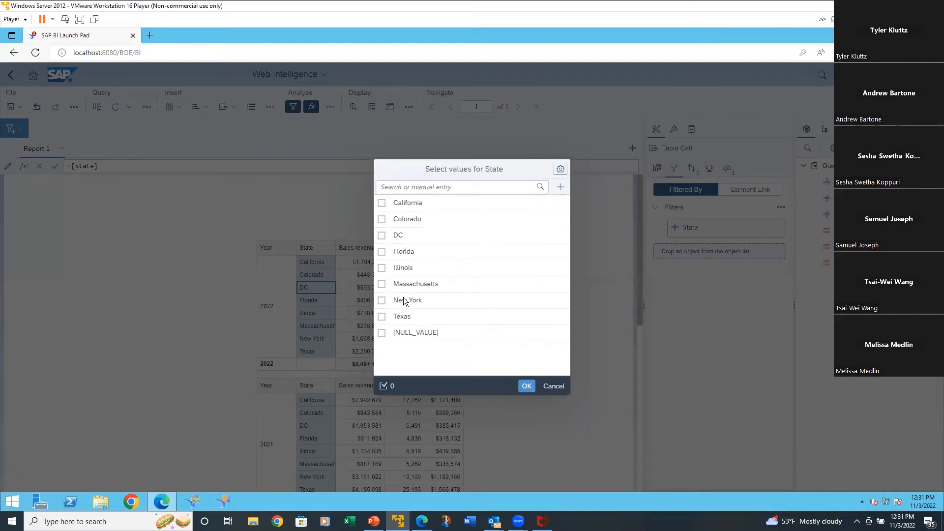
left_click(382, 252)
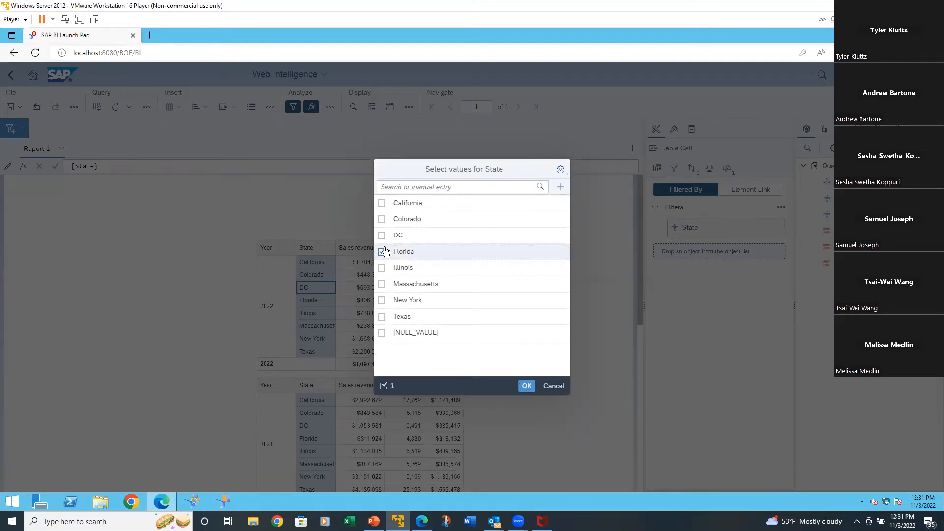
left_click(382, 220)
left_click(382, 203)
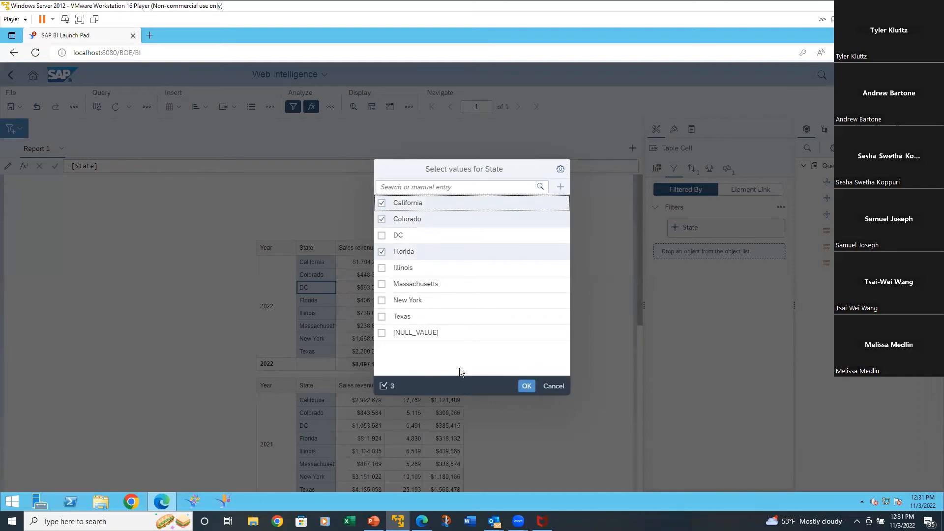
left_click(526, 386)
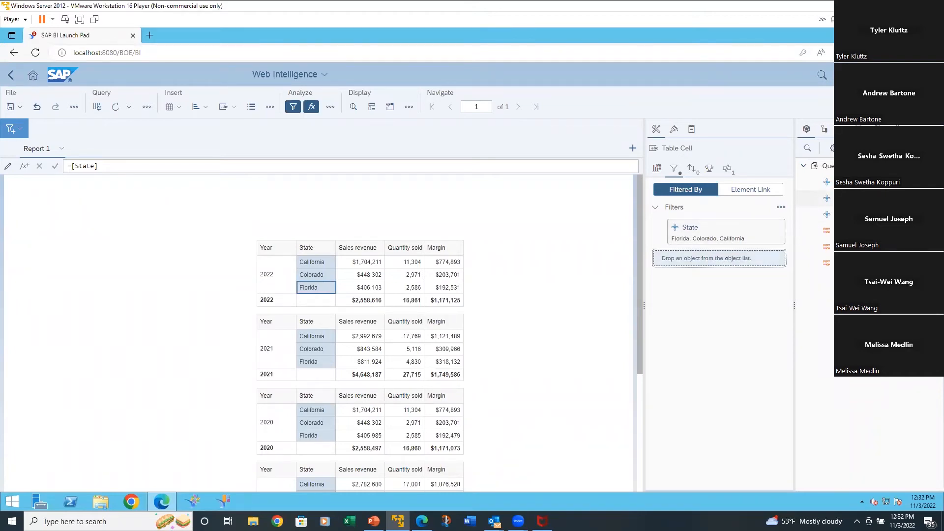
- Add a Year filter to the table that keeps 2021 and 2022
left_click_drag(829, 218, 718, 265)
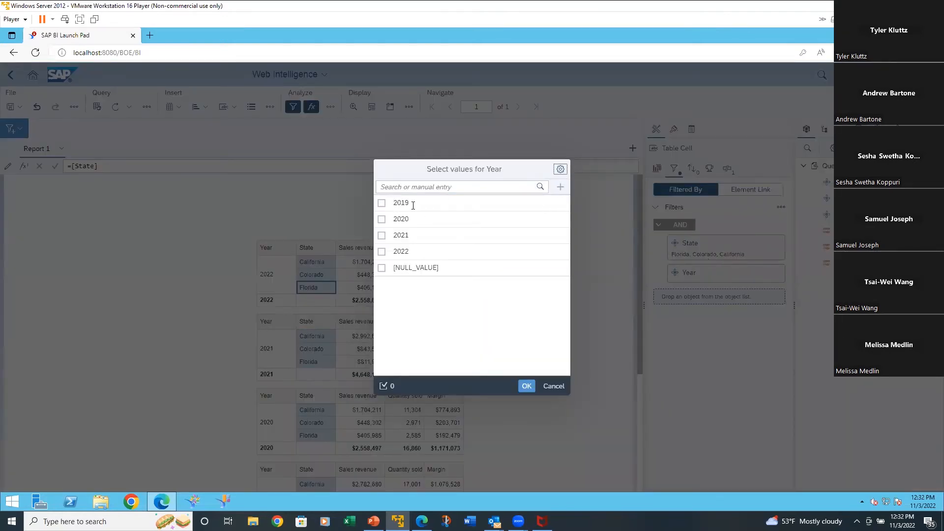
left_click(382, 235)
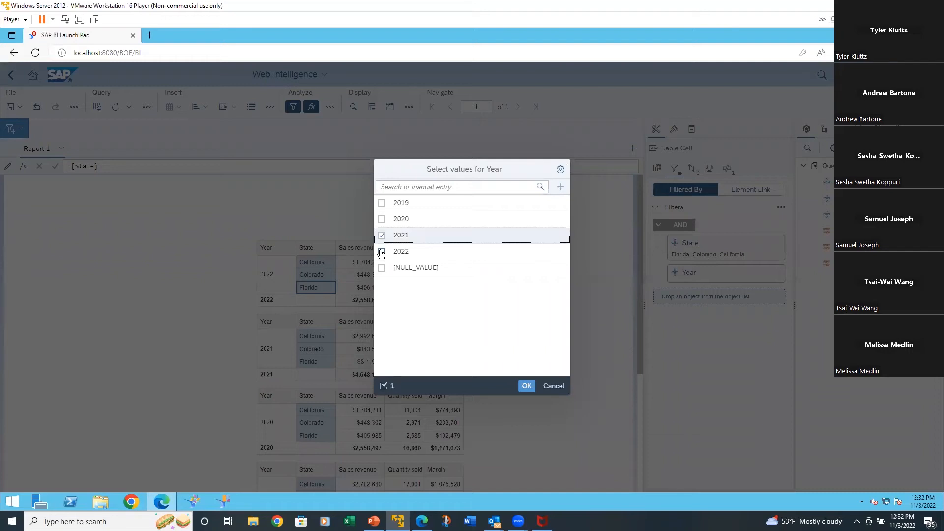
left_click(381, 252)
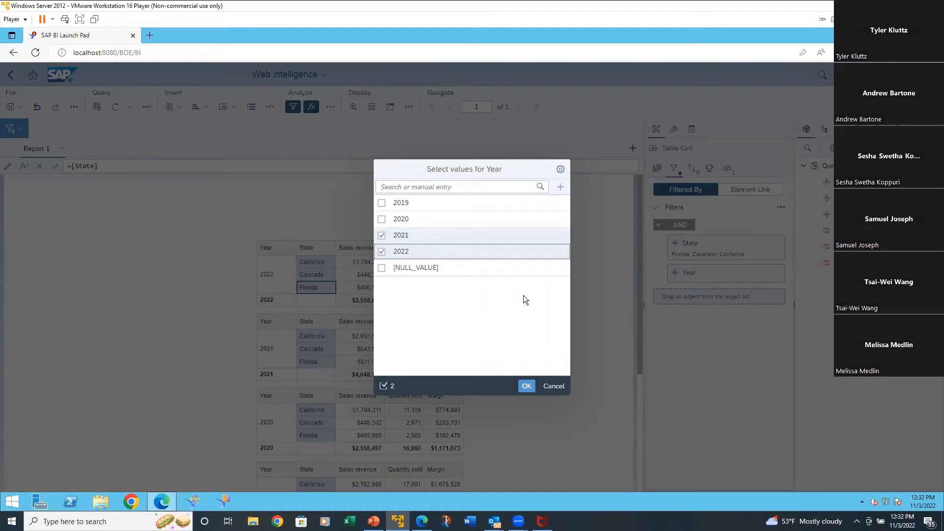
left_click(527, 386)
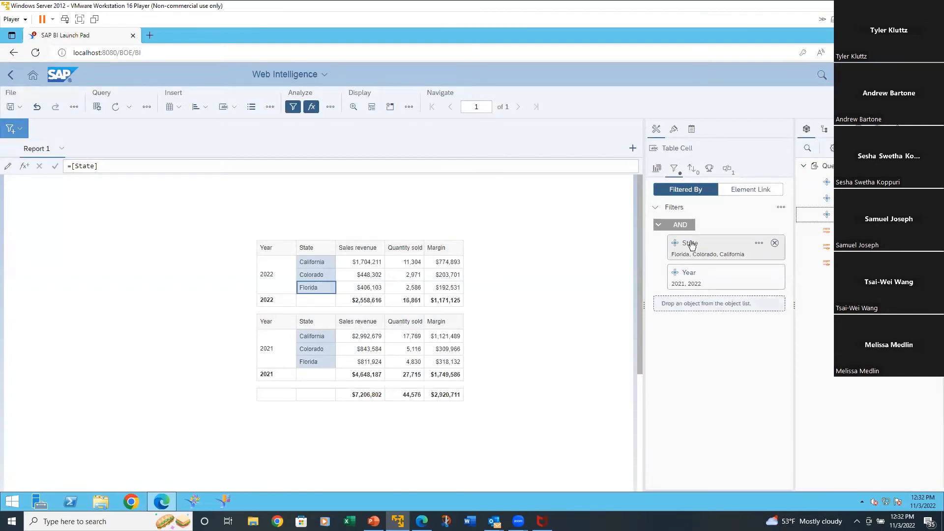
- Manage the table's filters, try OR between the State and Year conditions, and restore AND
left_click(658, 225)
left_click(658, 225)
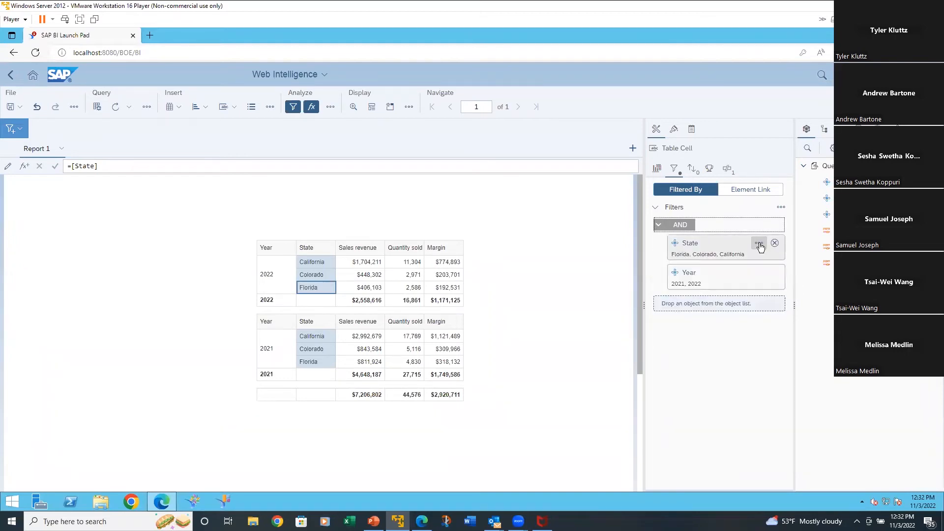
left_click(759, 244)
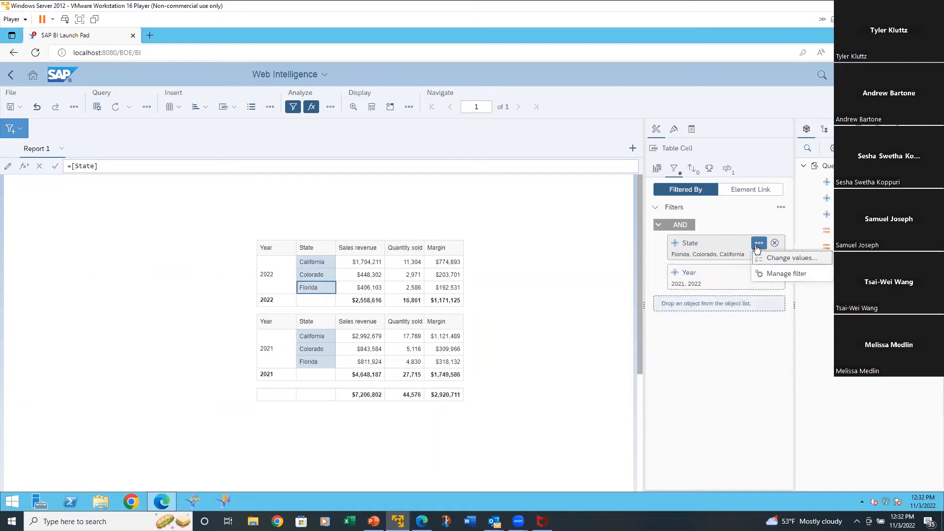
left_click(778, 274)
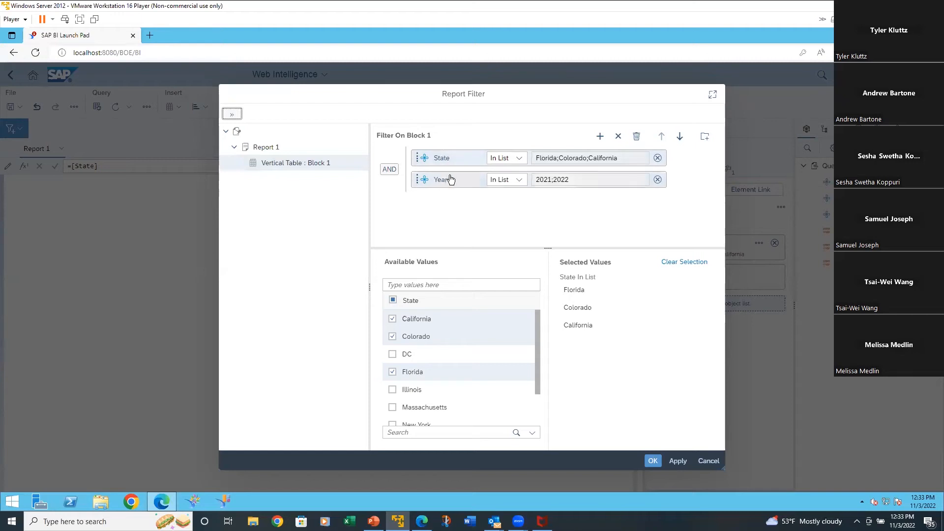
double_click(390, 169)
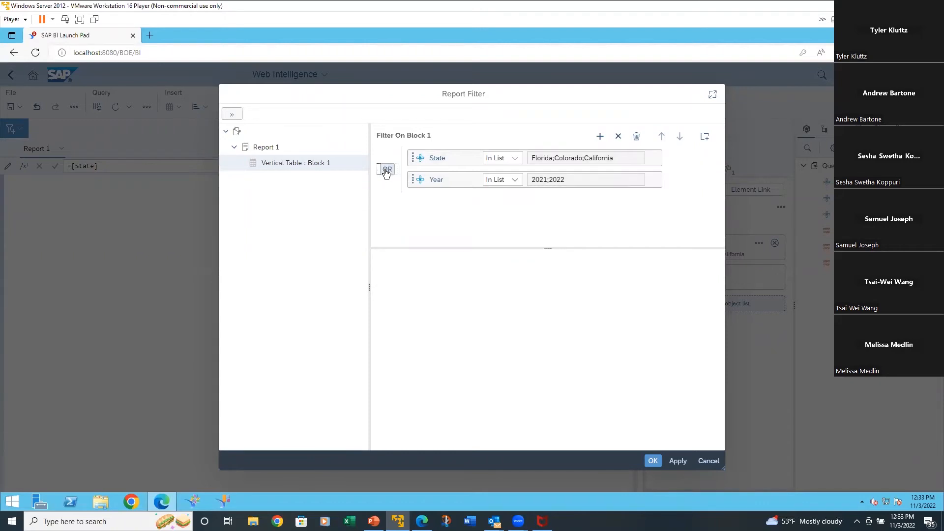
left_click(390, 171)
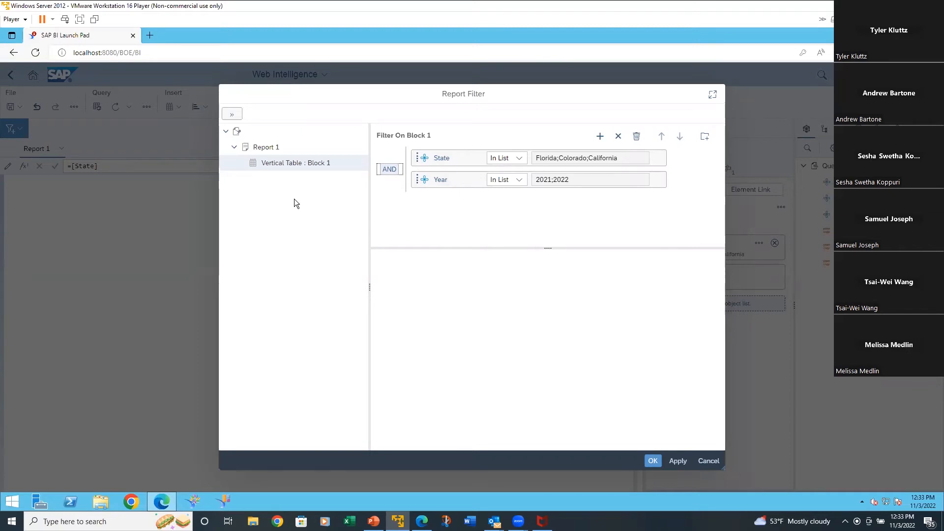
left_click(653, 463)
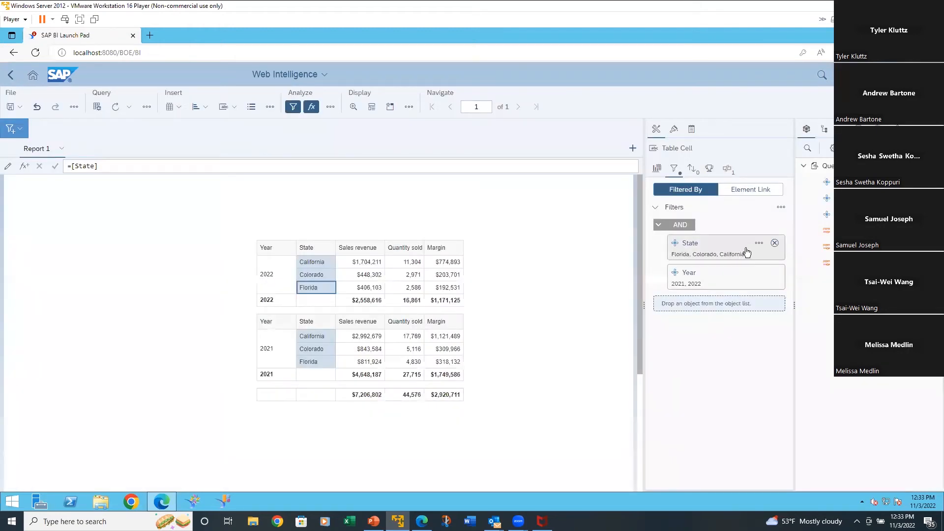
- Remove the State and Year filters from the table
left_click(776, 244)
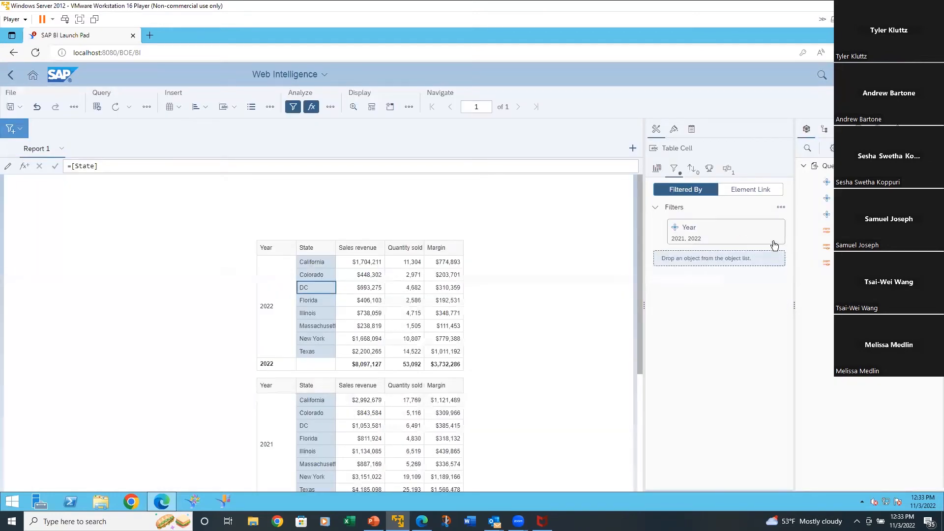
left_click(776, 228)
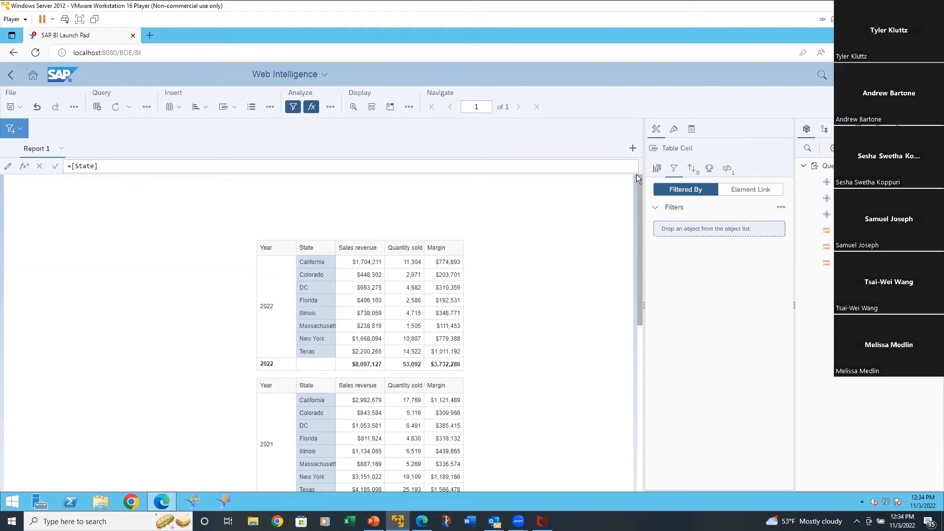
- Filter the whole report by State, selecting DC, Colorado and California
left_click(517, 223)
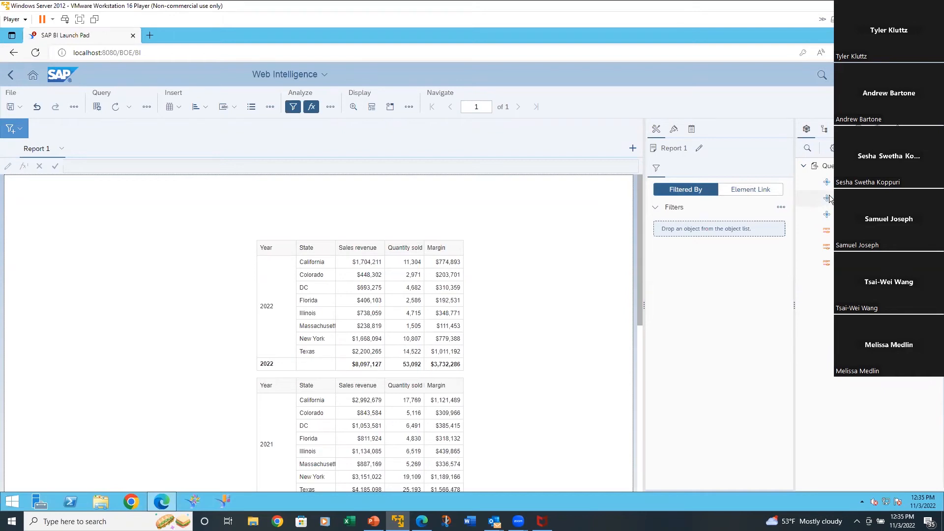
left_click_drag(806, 205, 725, 226)
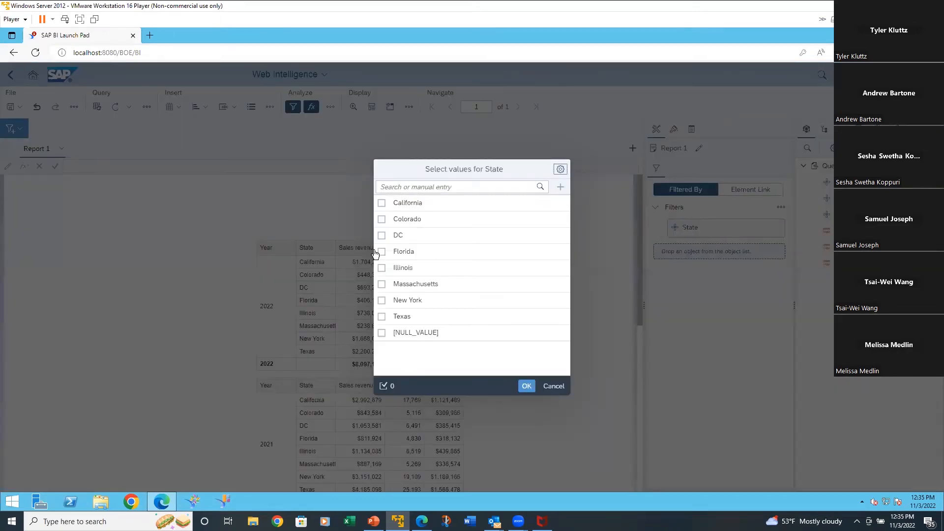
left_click(382, 235)
left_click(382, 219)
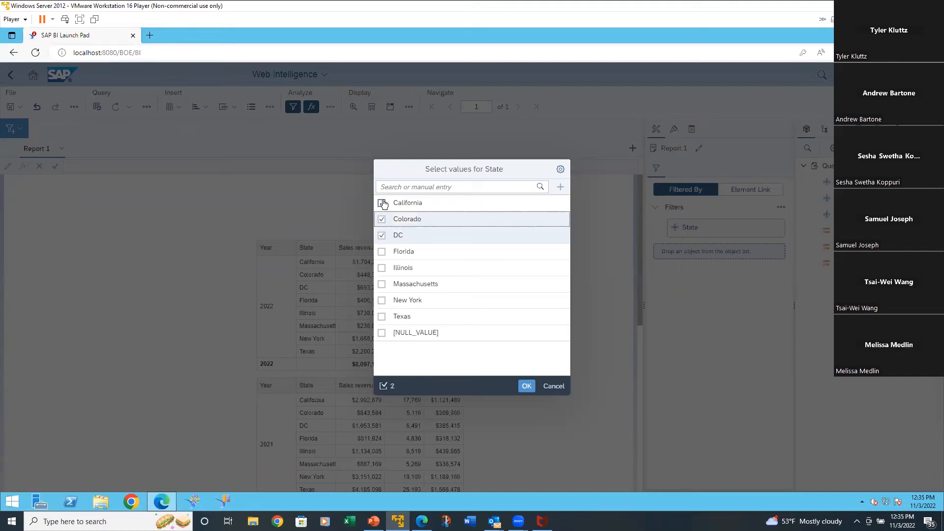
left_click(382, 203)
left_click(526, 386)
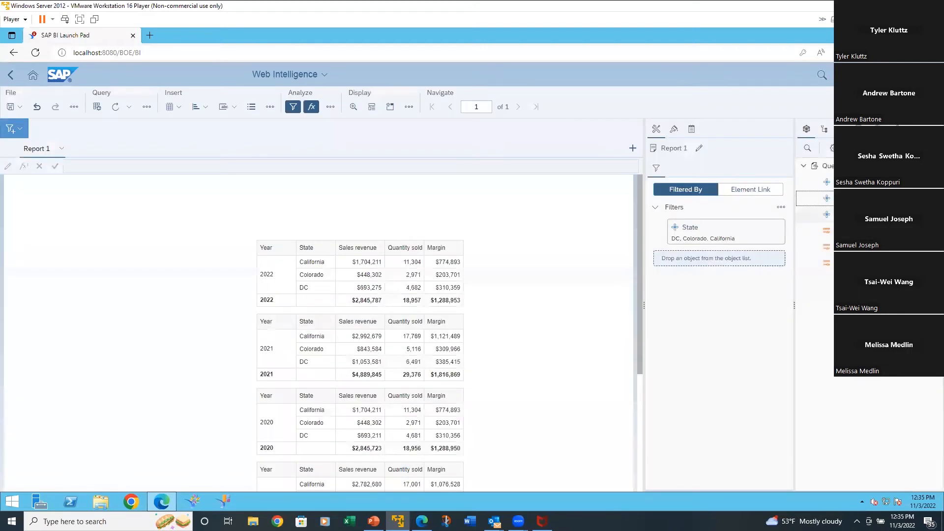
- Add report-level filters for Year 2022 and Quarter Q3
left_click_drag(827, 214, 694, 267)
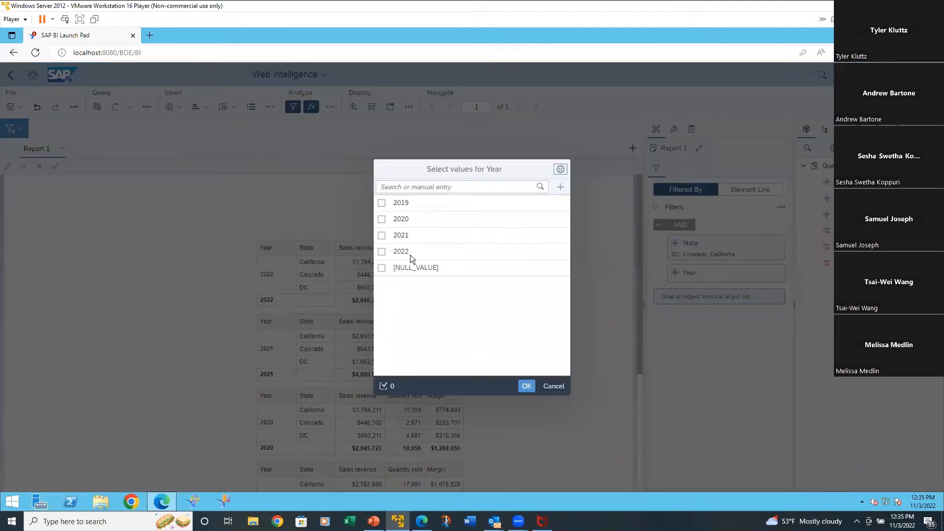
left_click(381, 252)
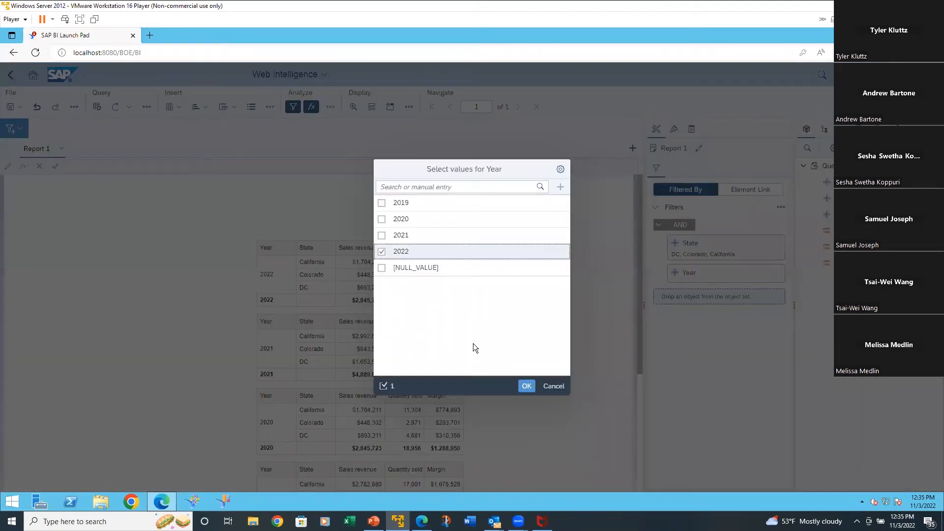
left_click(528, 387)
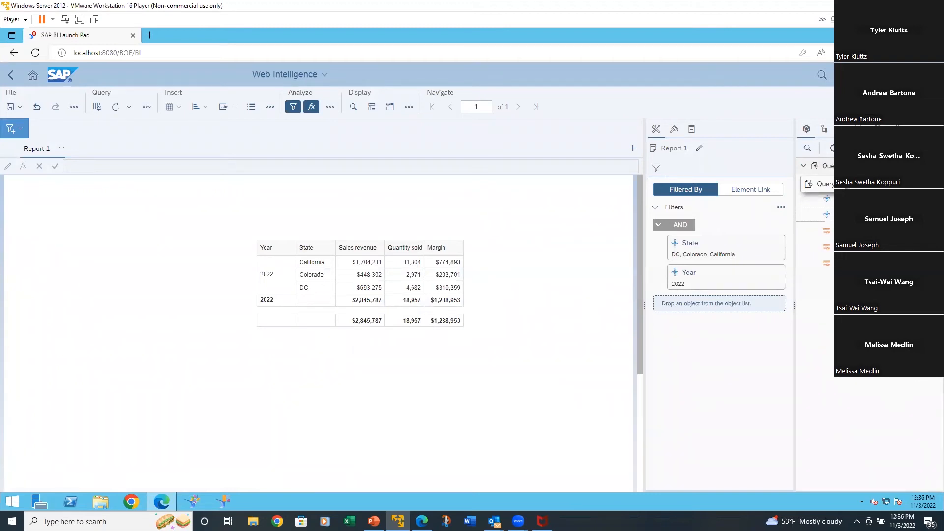
left_click_drag(827, 182, 689, 306)
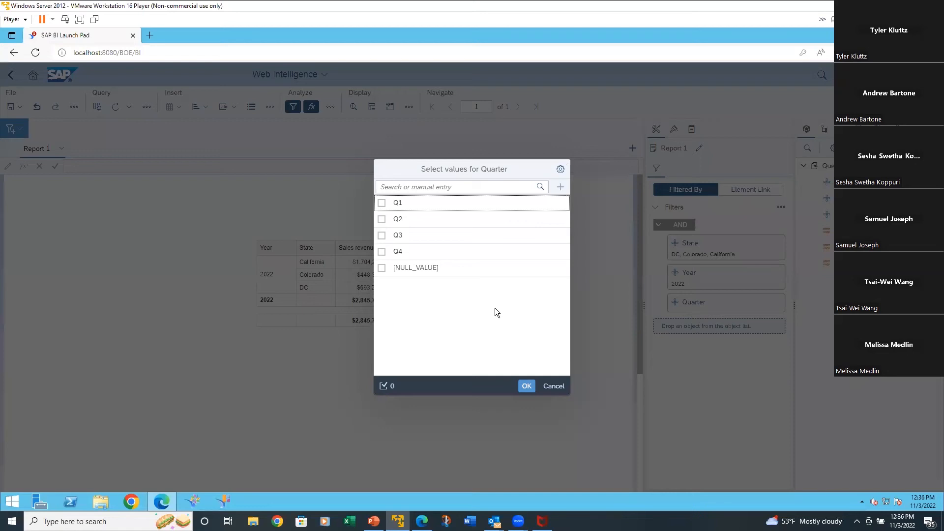
left_click(382, 236)
left_click(524, 381)
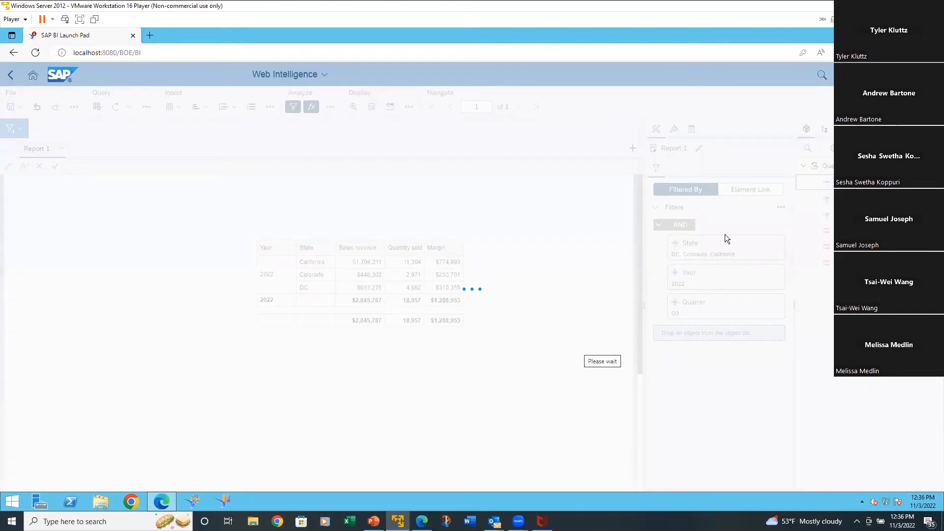
- Try nesting the Year and State report filters in an AND group combined by OR with Quarter, and discard the changes
left_click(782, 207)
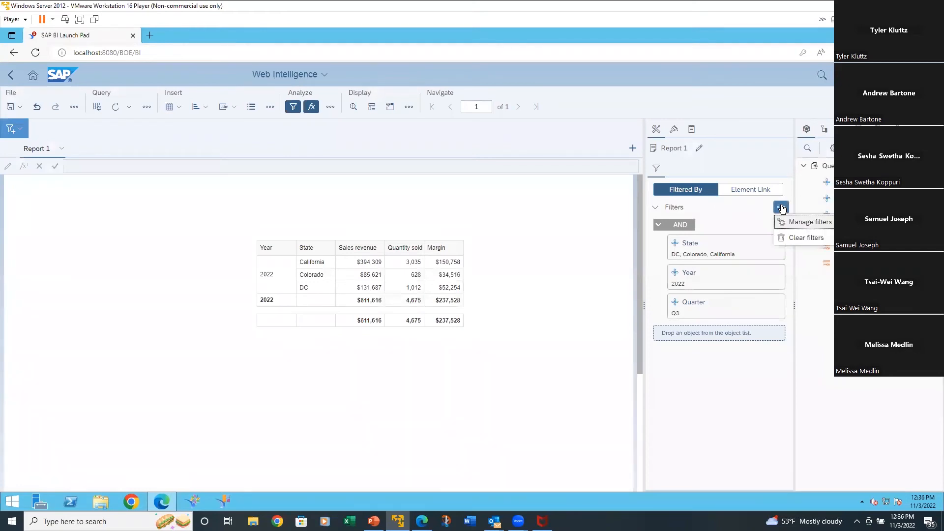
left_click(812, 222)
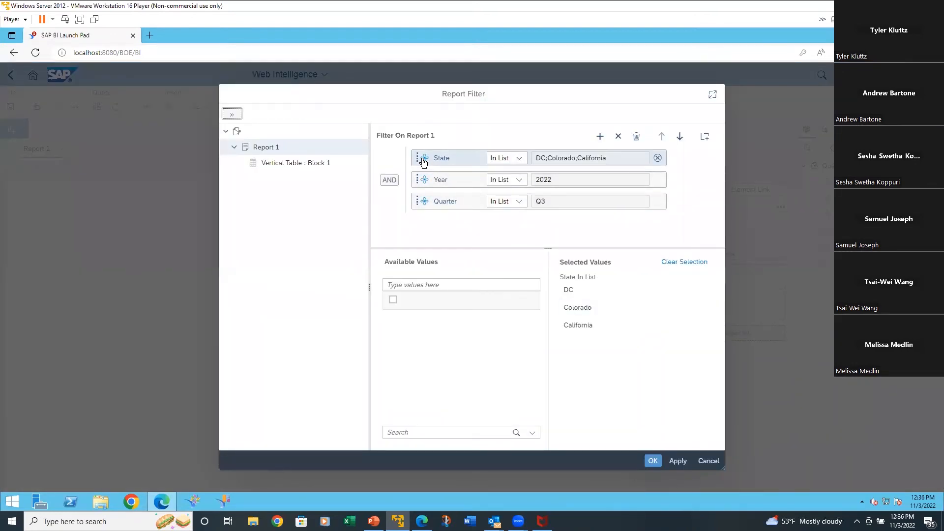
left_click_drag(421, 158, 461, 185)
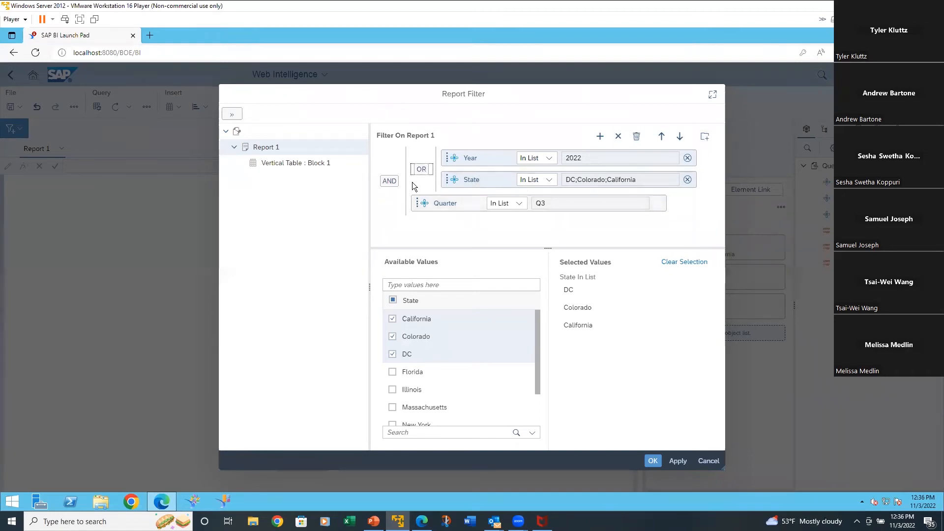
left_click(389, 181)
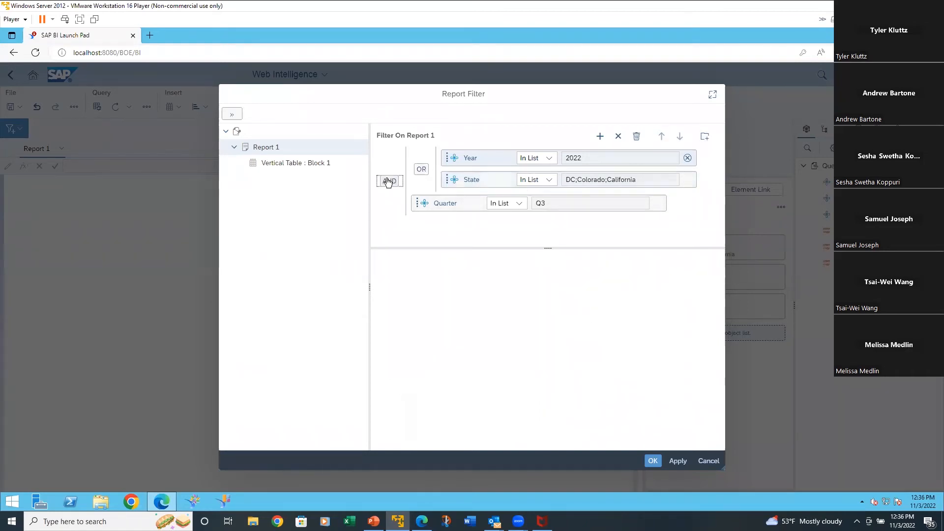
left_click(388, 181)
left_click(419, 171)
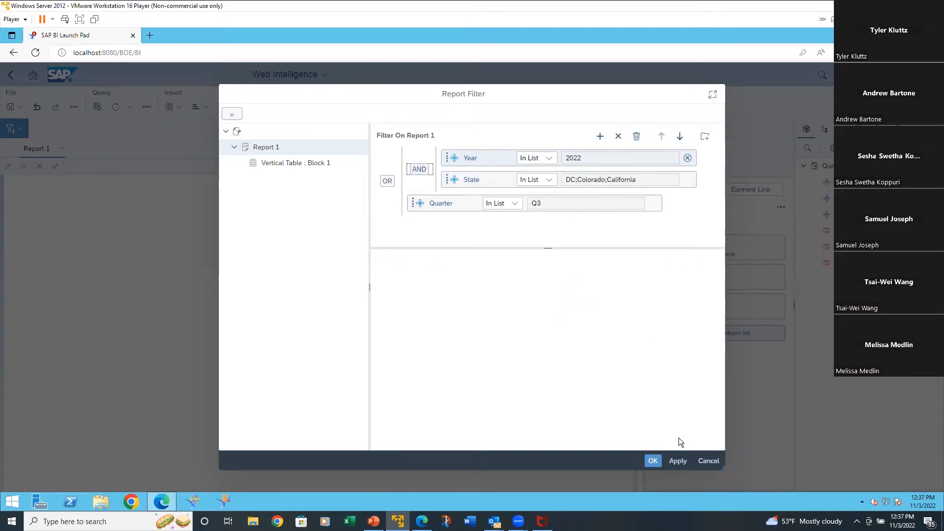
left_click(711, 461)
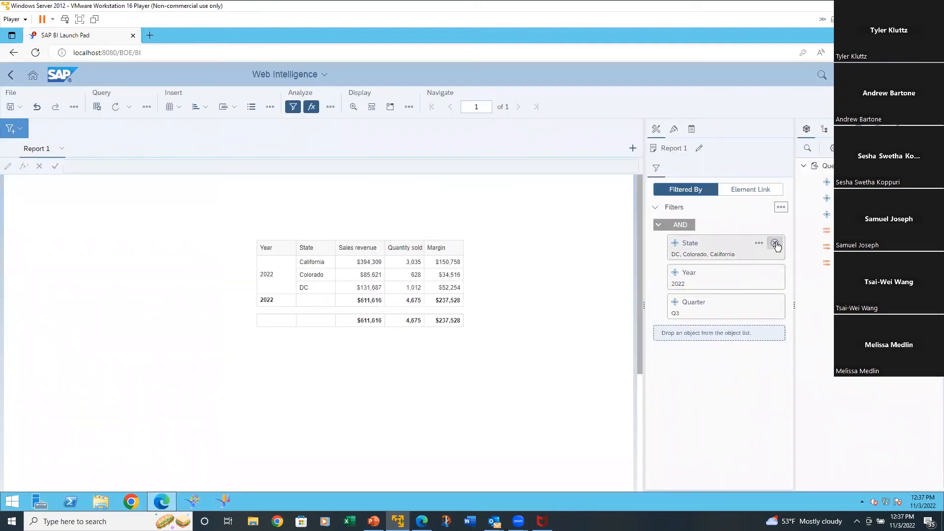
- Remove the State, Year and Quarter filters from the report
left_click(775, 243)
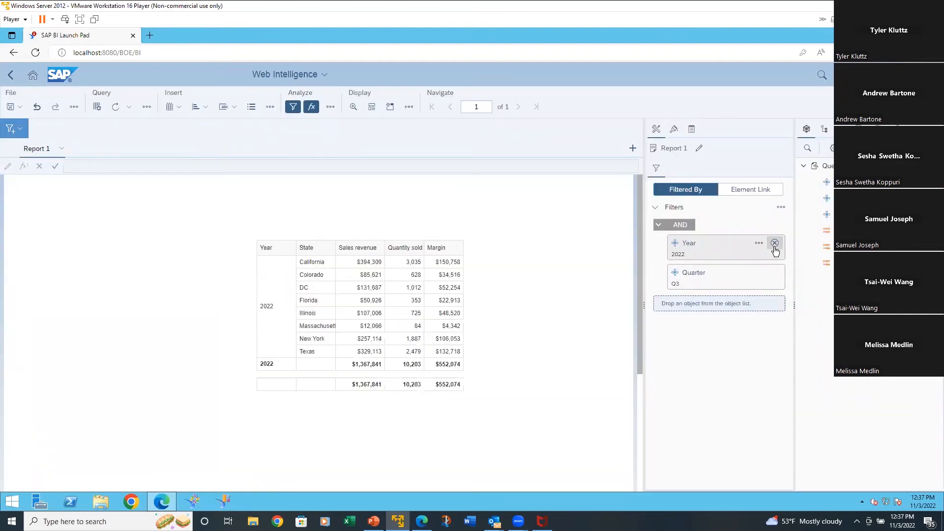
left_click(775, 244)
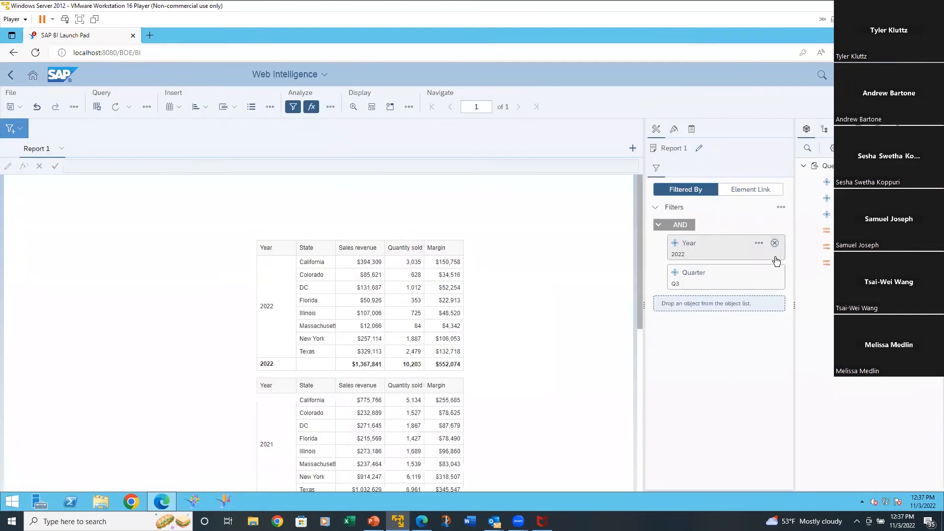
left_click(775, 228)
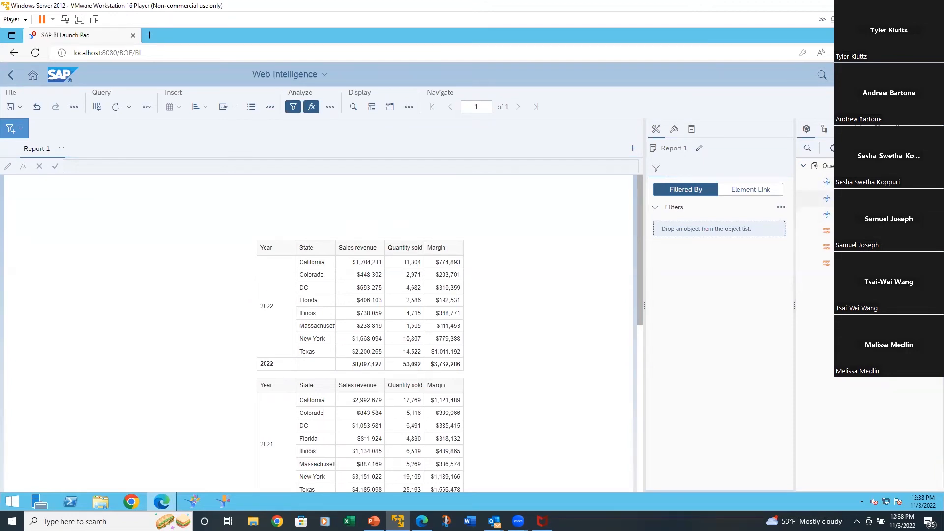
- Start a new grouping of the State dimension's values and name it Region
right_click(847, 198)
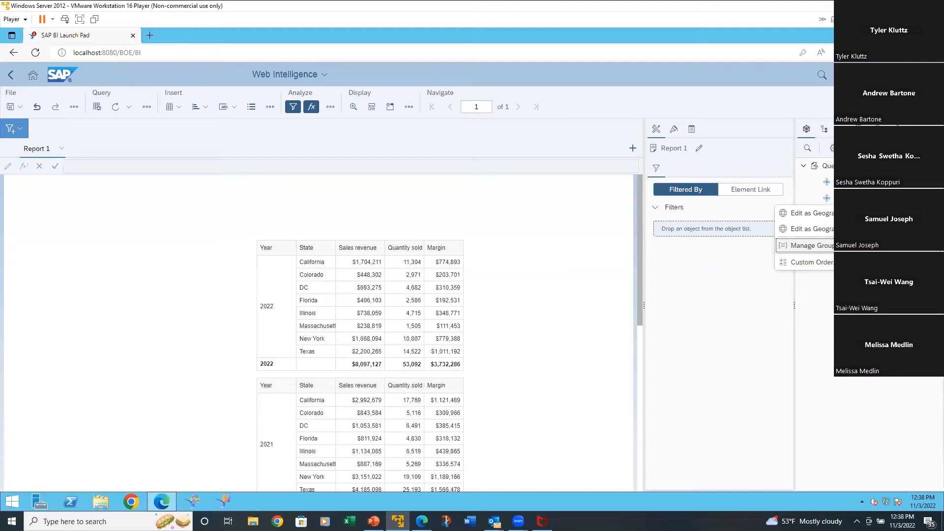
left_click(824, 247)
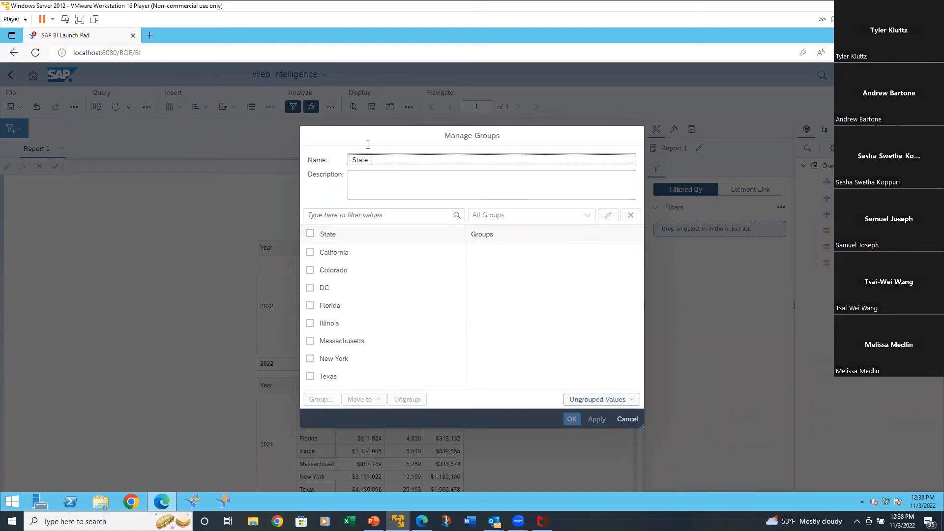
key("BackSpace")
key("BackSpace")
key("BackSpace")
key("BackSpace")
key("BackSpace")
key("BackSpace")
type("Region")
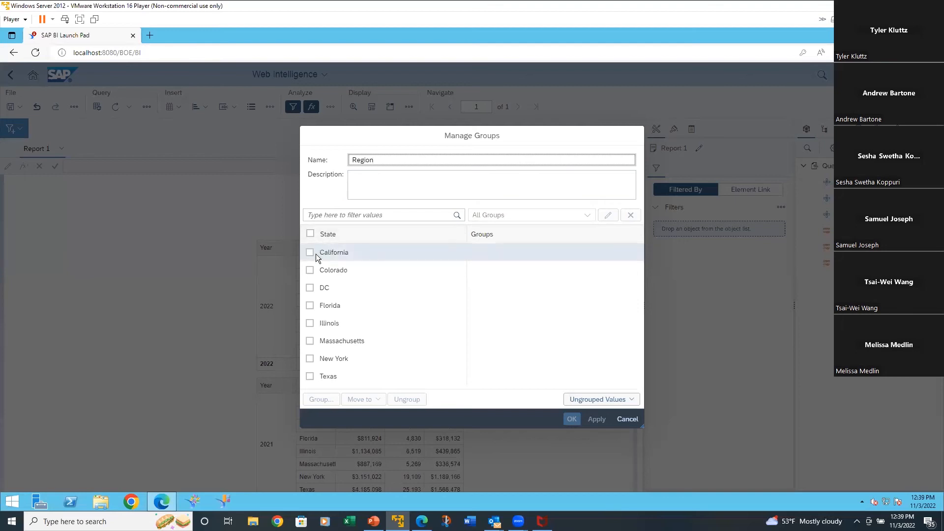
- Group California and Colorado under the name "west coast"
left_click(310, 254)
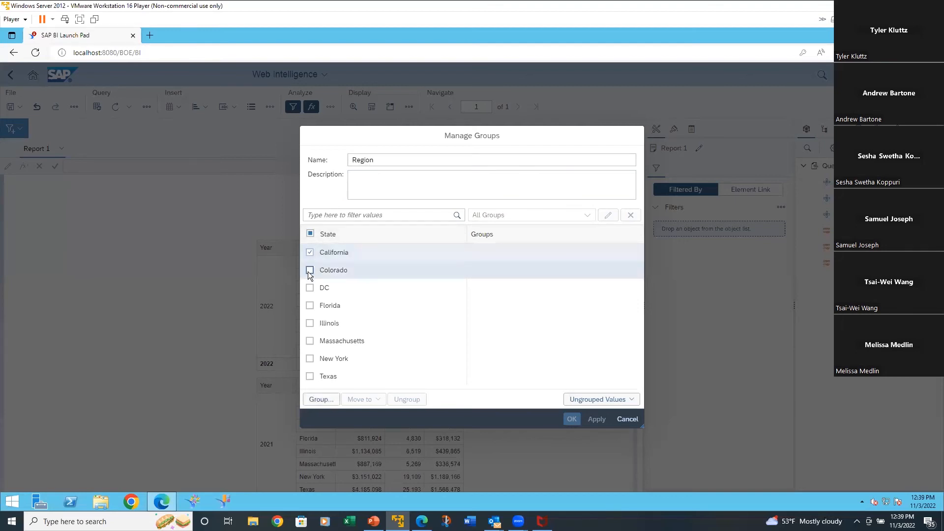
left_click(310, 271)
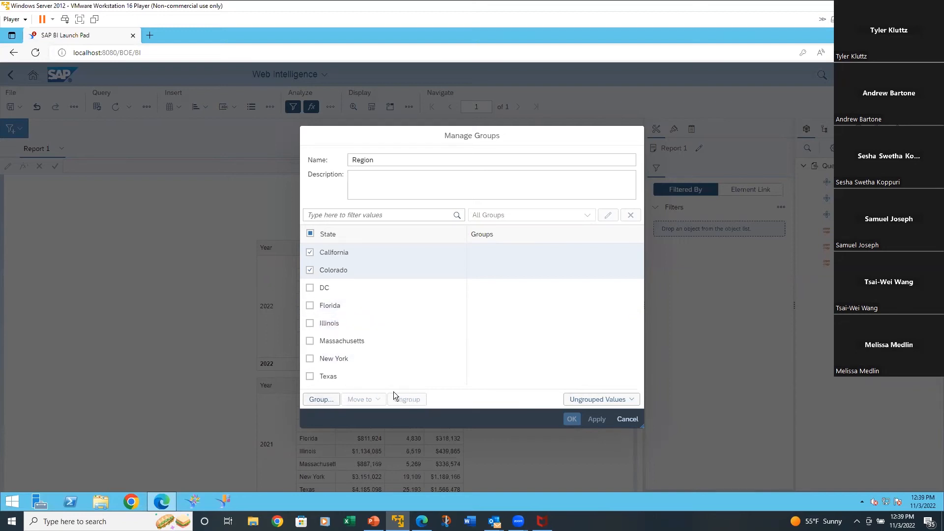
left_click(328, 400)
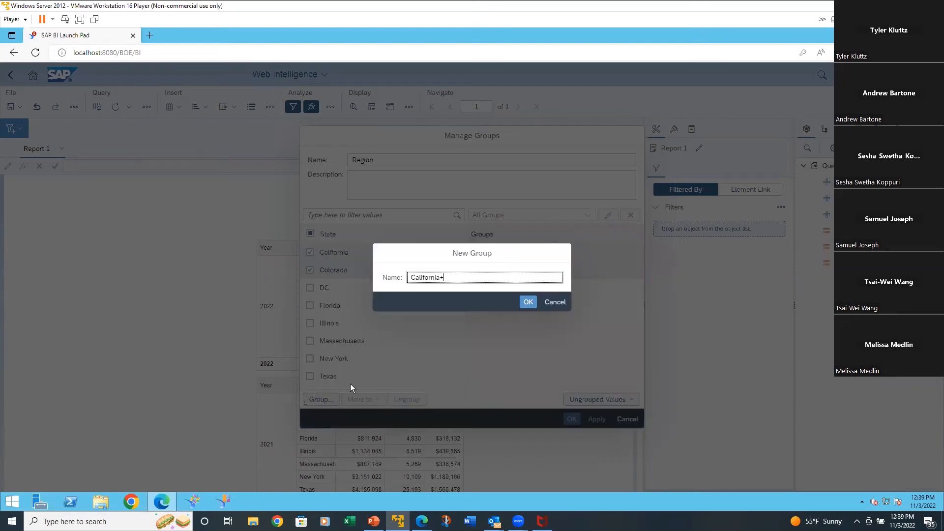
left_click_drag(457, 277, 379, 287)
type("west coast")
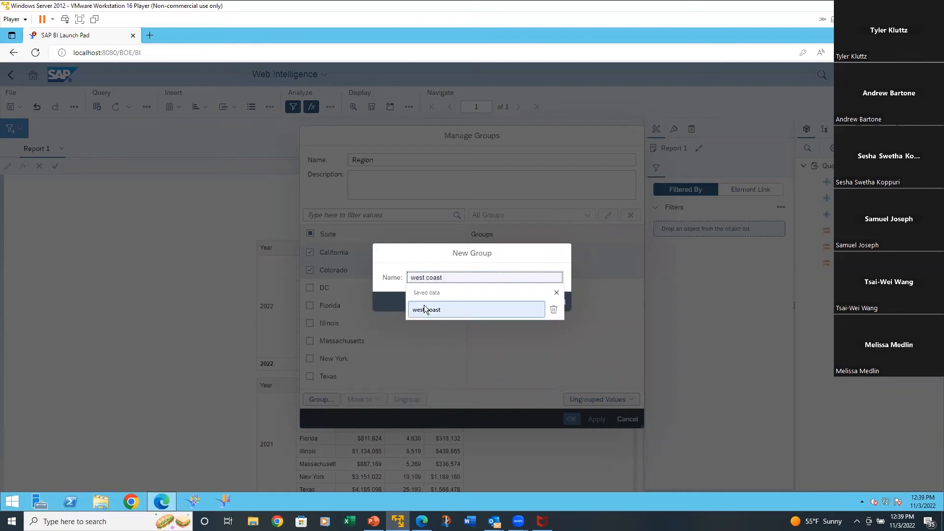
left_click(419, 310)
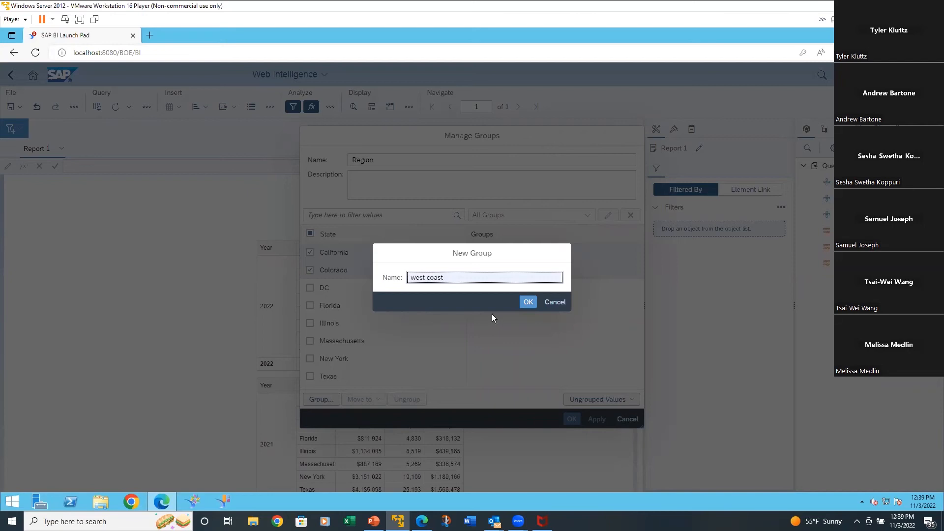
left_click(529, 301)
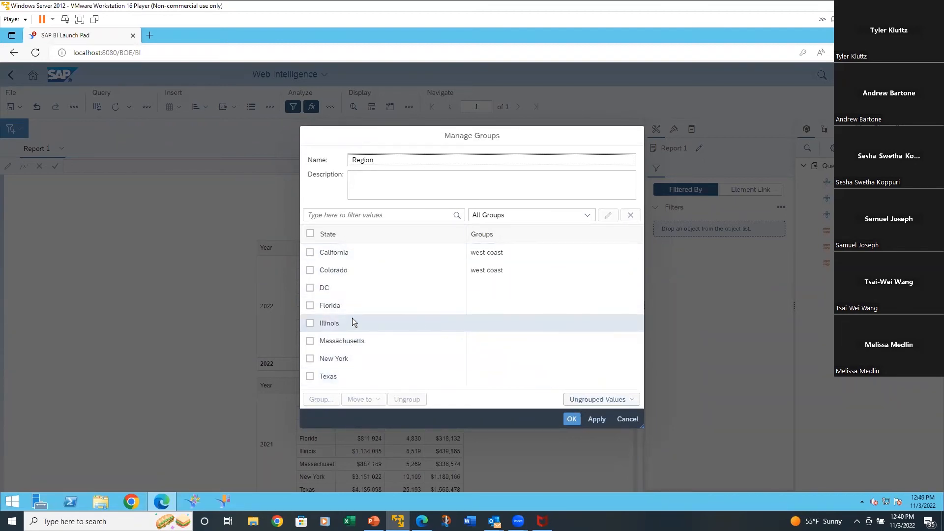
- Group DC, Massachusetts and New York under the name "northeast"
left_click(310, 288)
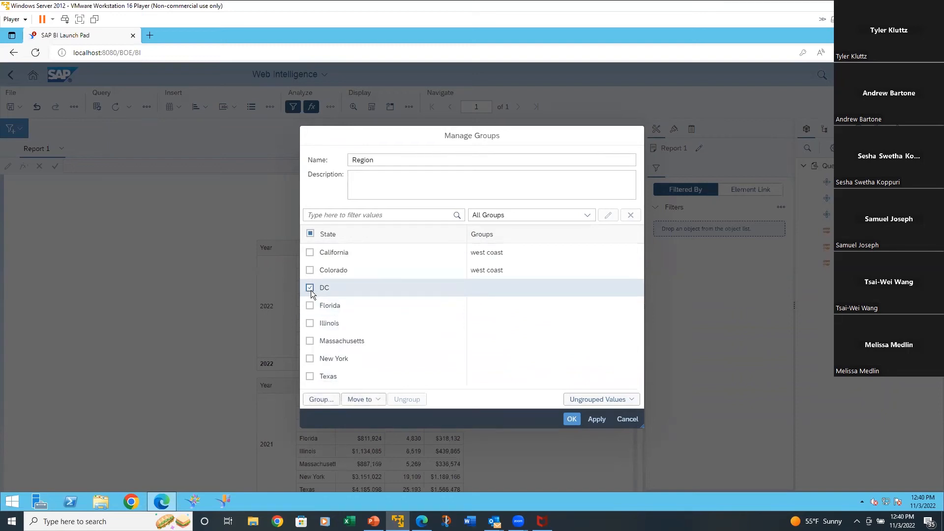
left_click(309, 341)
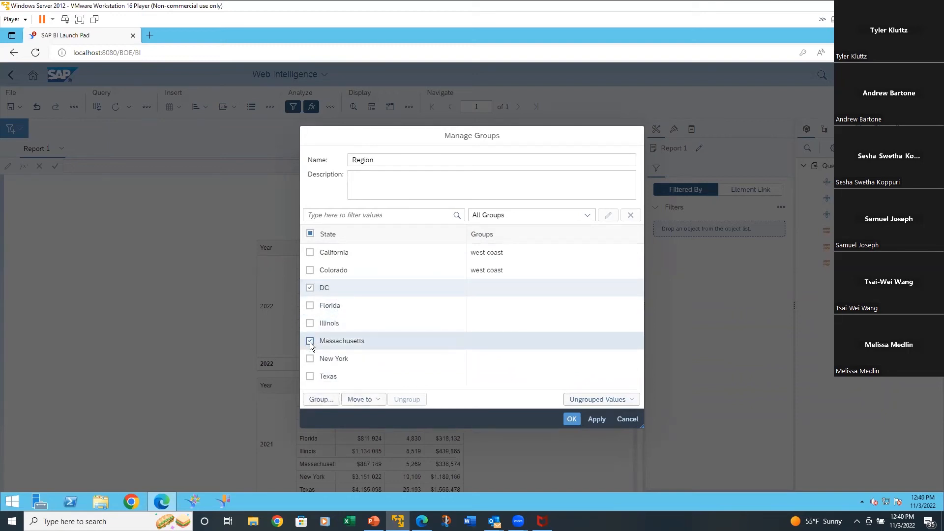
left_click(311, 358)
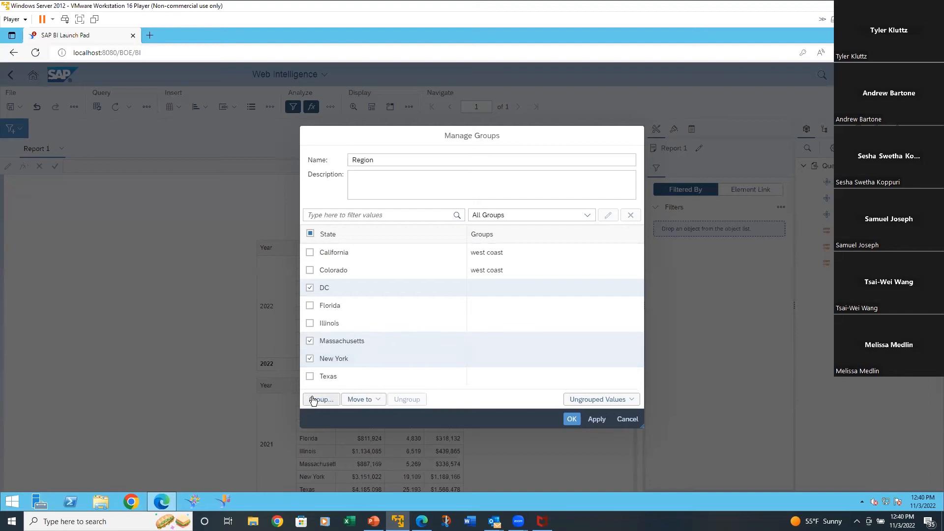
left_click(321, 400)
left_click_drag(439, 279, 404, 280)
type("no")
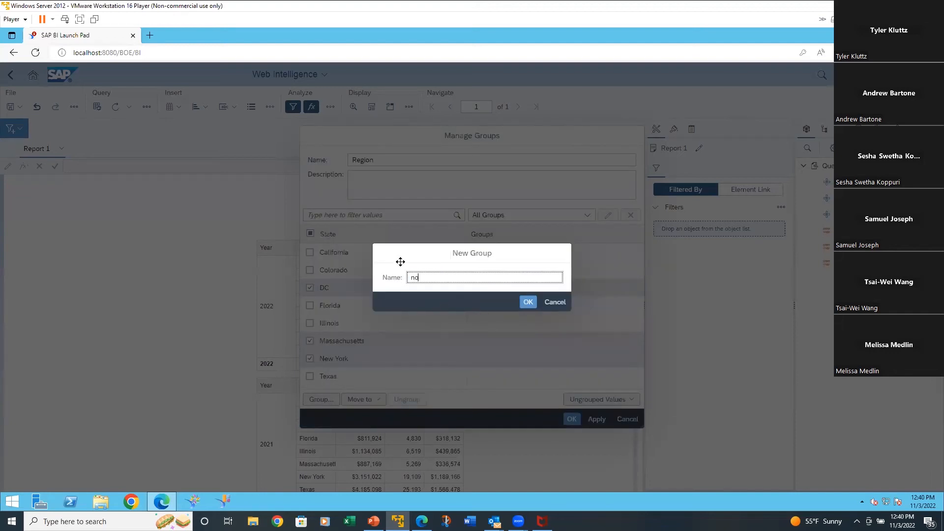
type("rtheast")
left_click(531, 303)
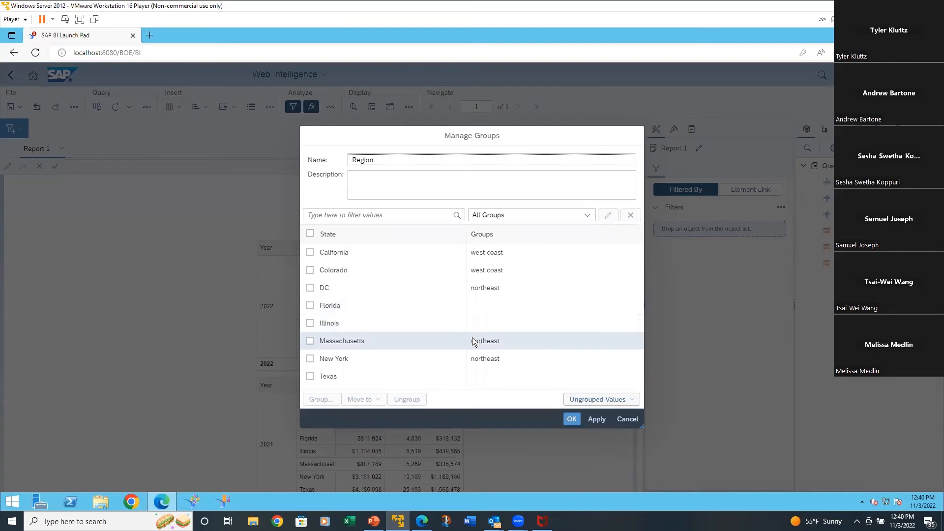
- Group Florida and Texas under the name "southest"
left_click(311, 306)
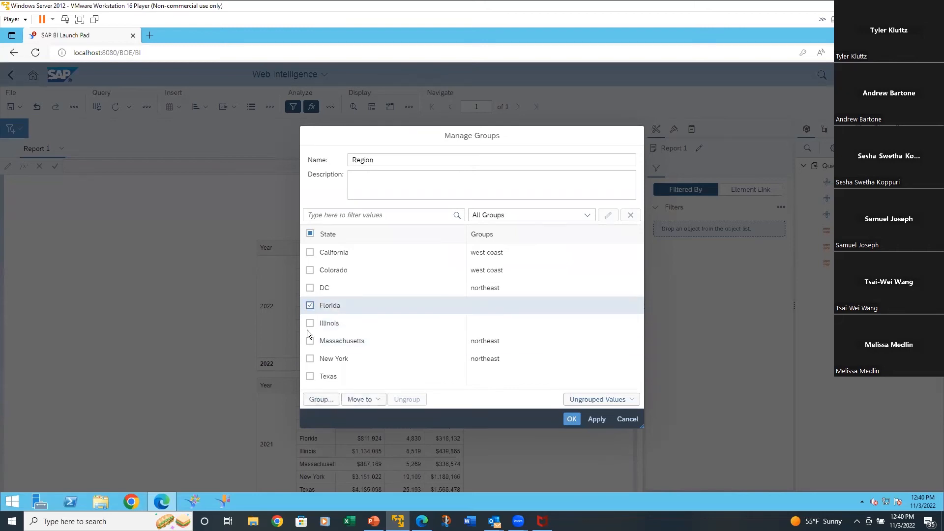
left_click(310, 377)
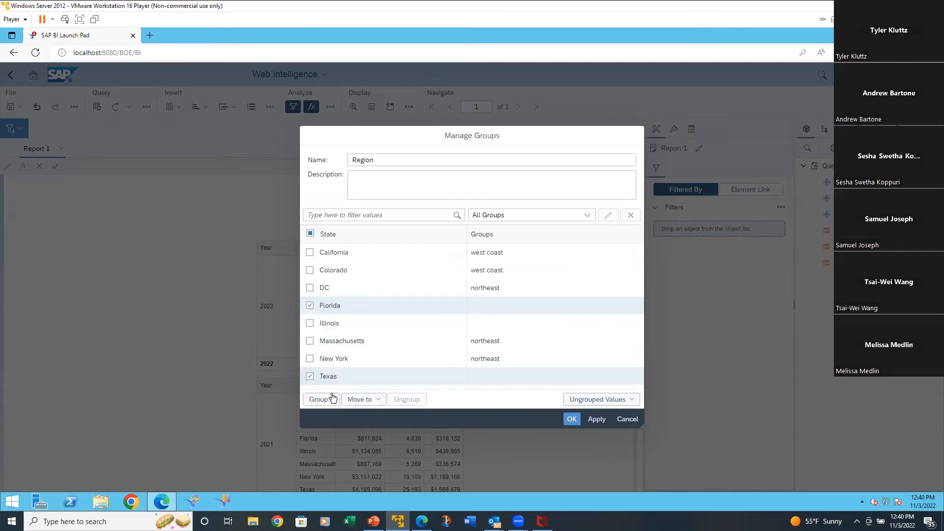
left_click(322, 399)
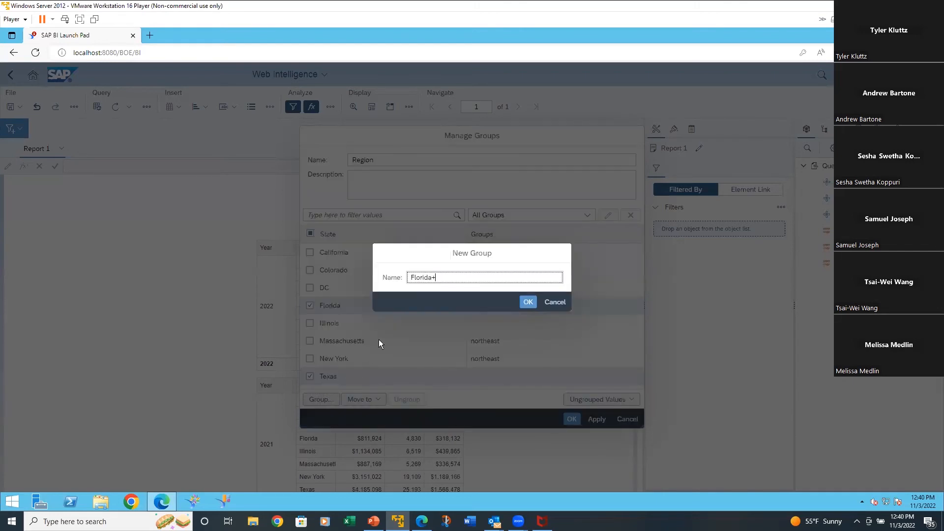
triple_click(422, 277)
type("southest")
left_click(527, 302)
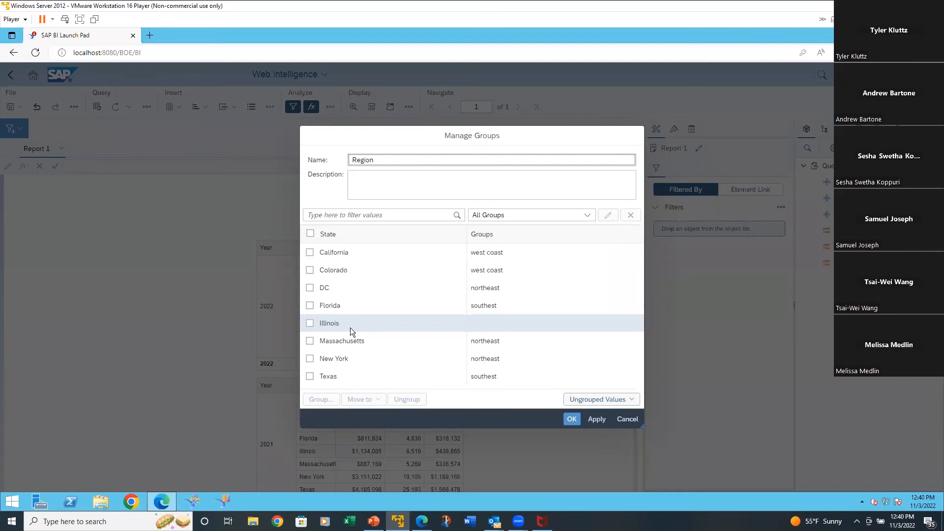
- Put Illinois in a group named "midwest" and save the Region grouping
left_click(309, 323)
left_click(321, 399)
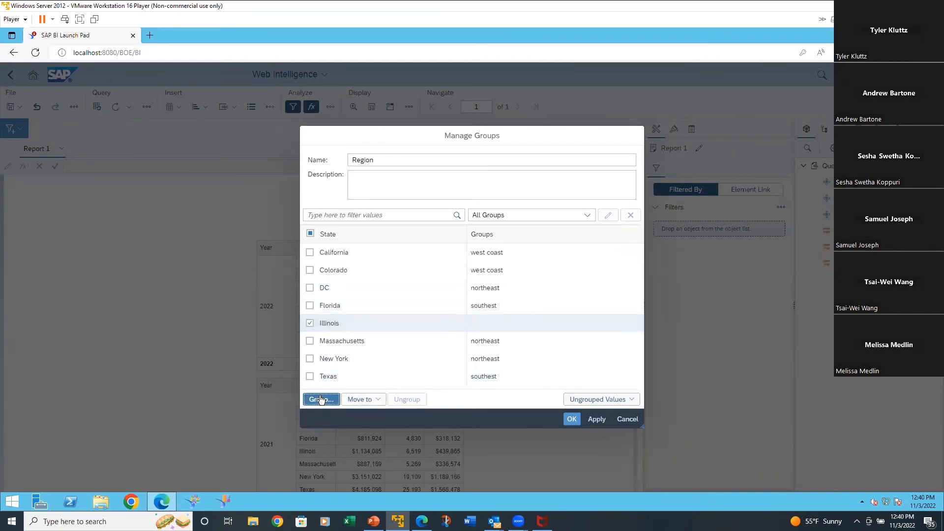
type("Illinois+")
left_click_drag(450, 276, 405, 278)
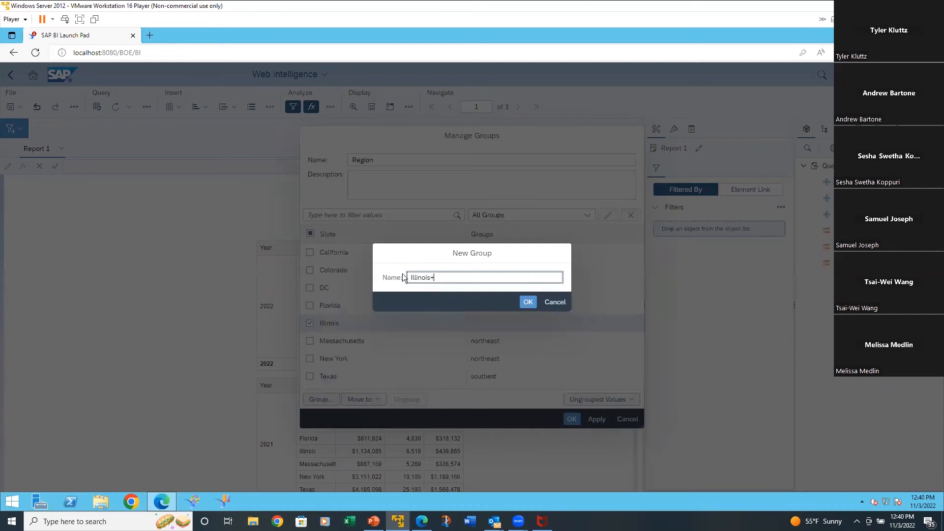
type("mid")
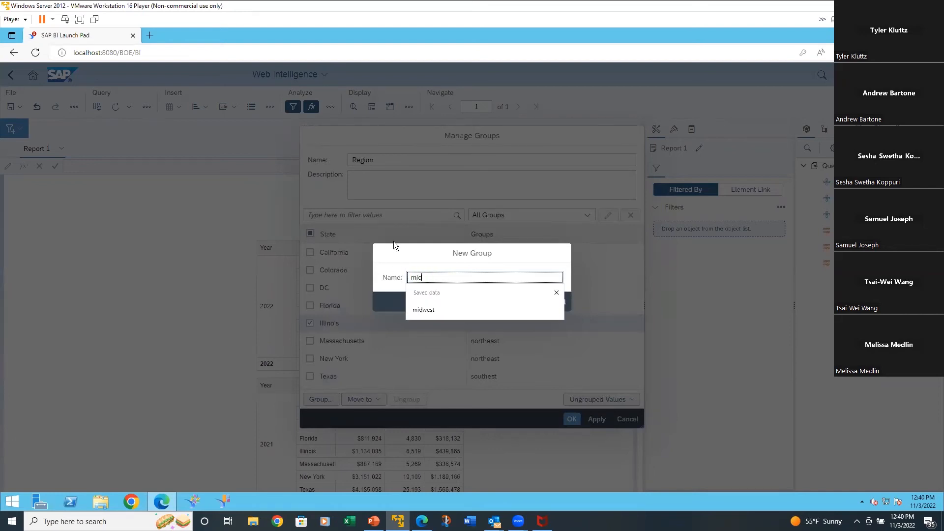
type("west")
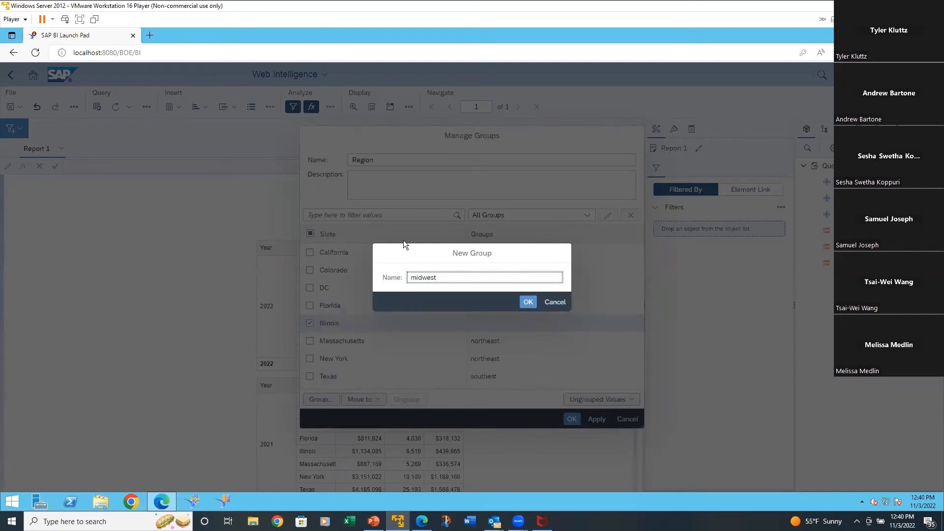
key("Return")
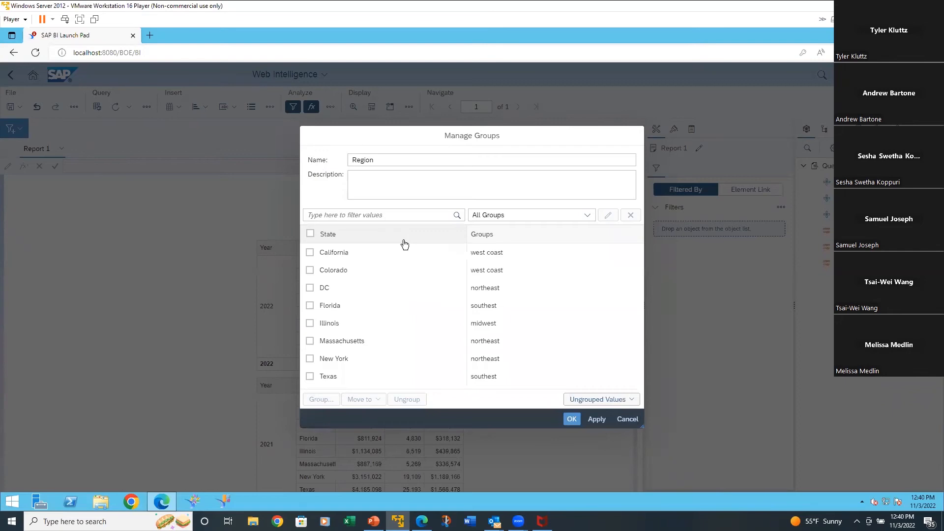
left_click(571, 418)
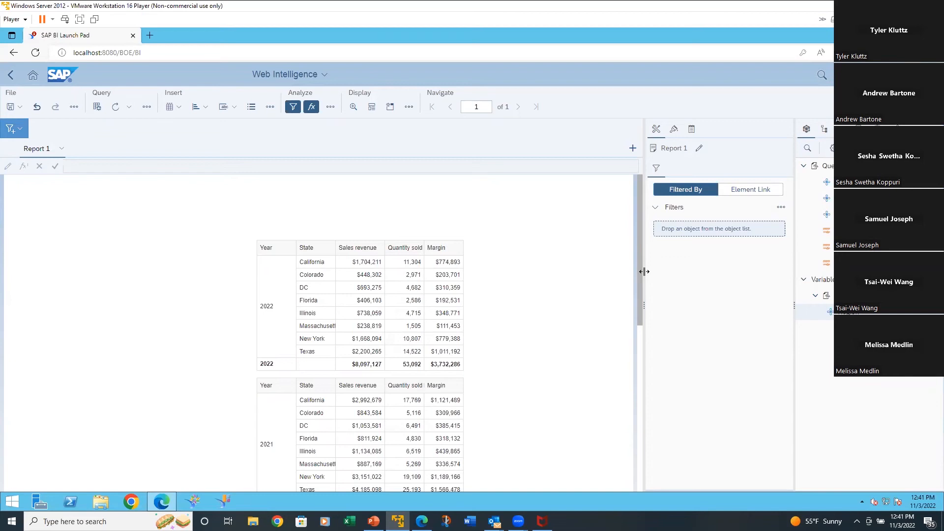
- Replace the State column of the table with the Region variable
left_click(316, 275)
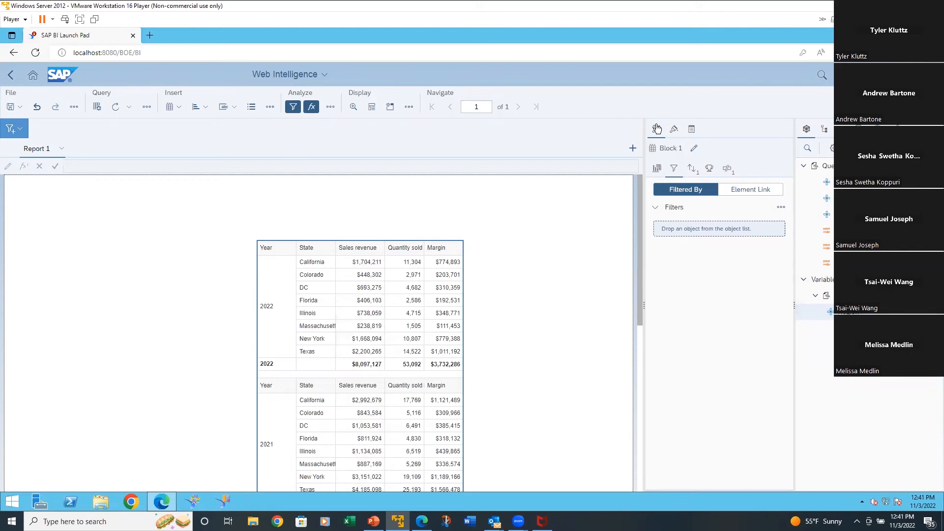
left_click(657, 171)
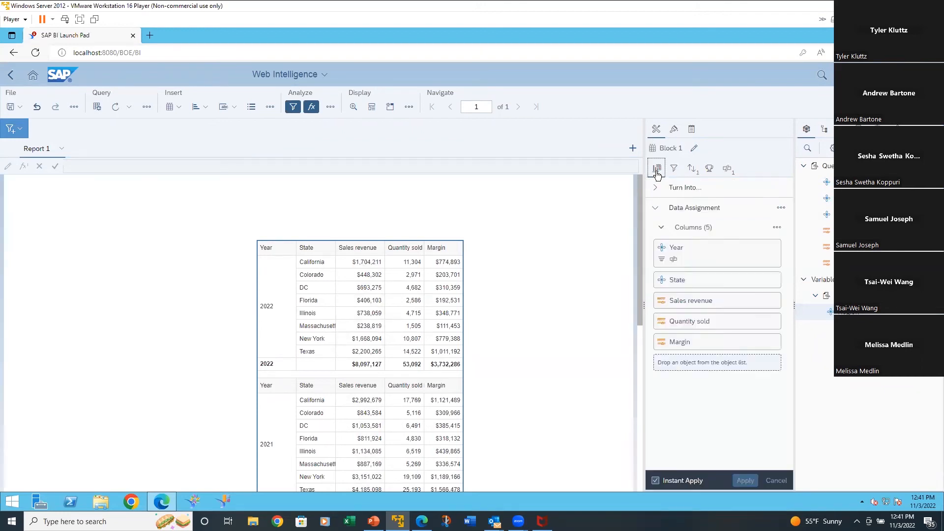
left_click_drag(812, 309, 708, 276)
left_click_drag(705, 273, 699, 277)
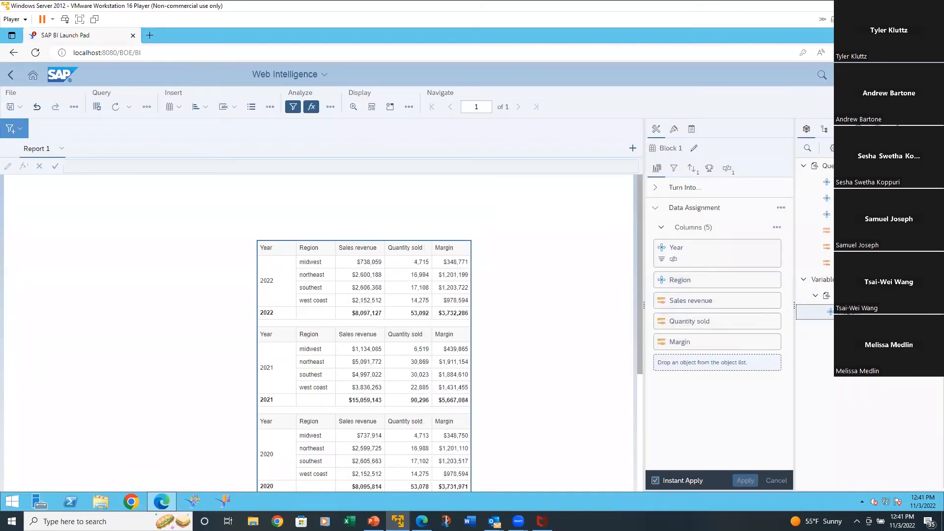
- Try to have the ungrouped values of Region grouped automatically under the name "Others"
right_click(817, 311)
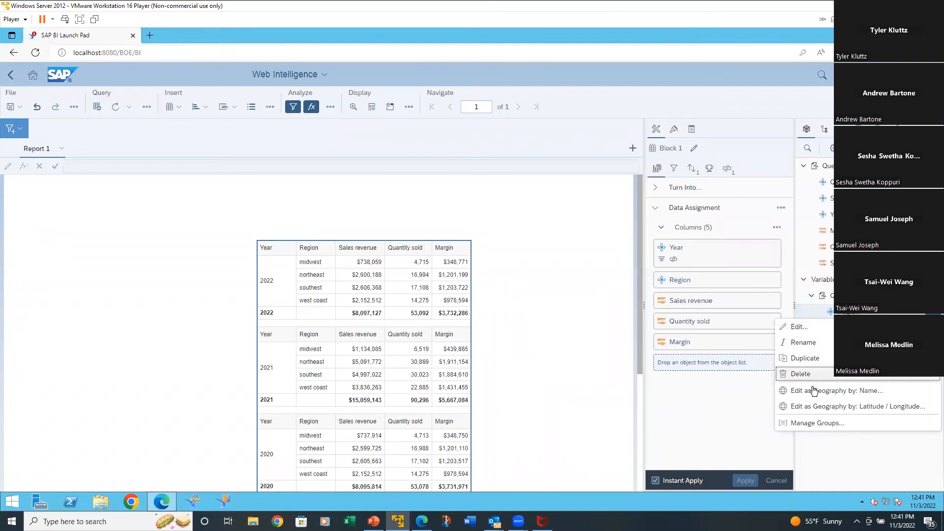
left_click(824, 423)
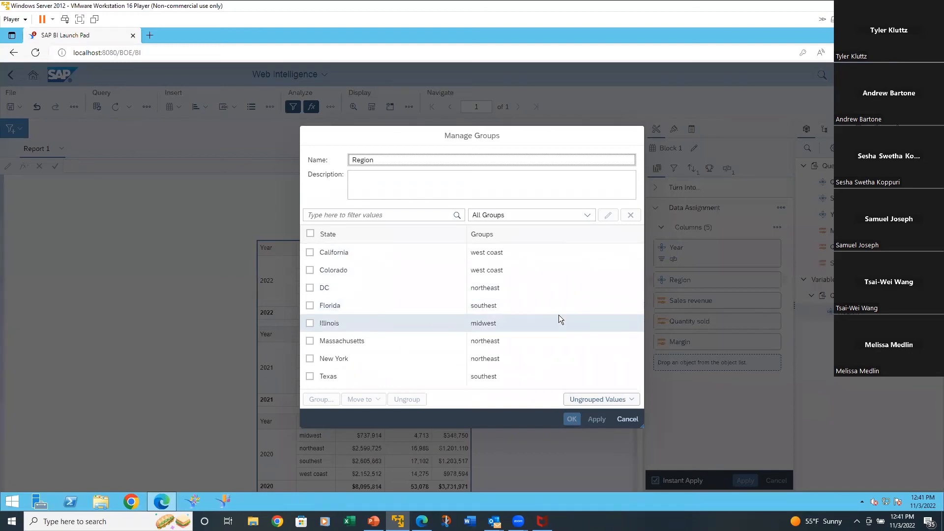
left_click(631, 401)
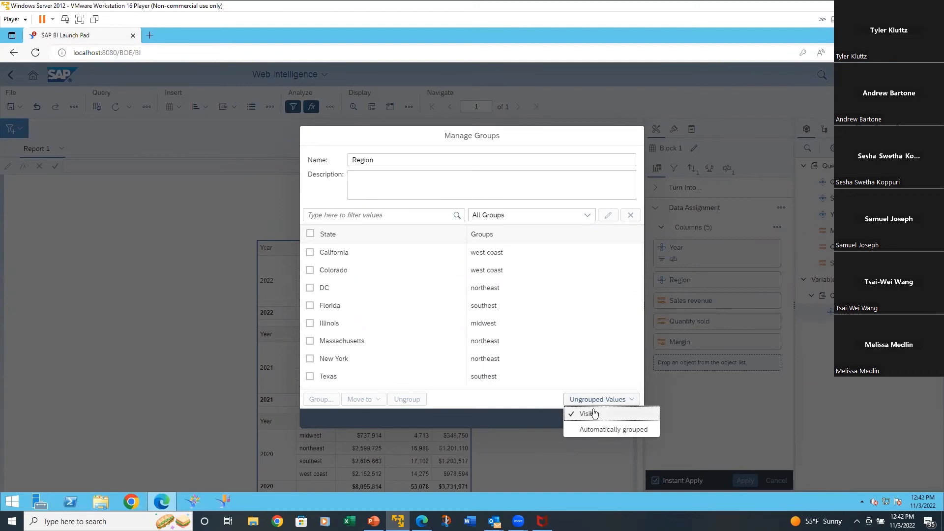
left_click(610, 428)
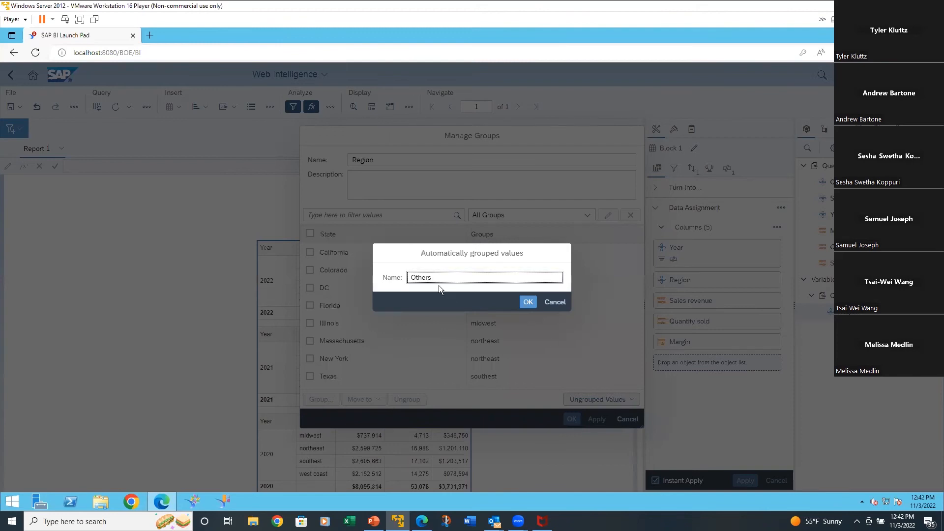
left_click(528, 302)
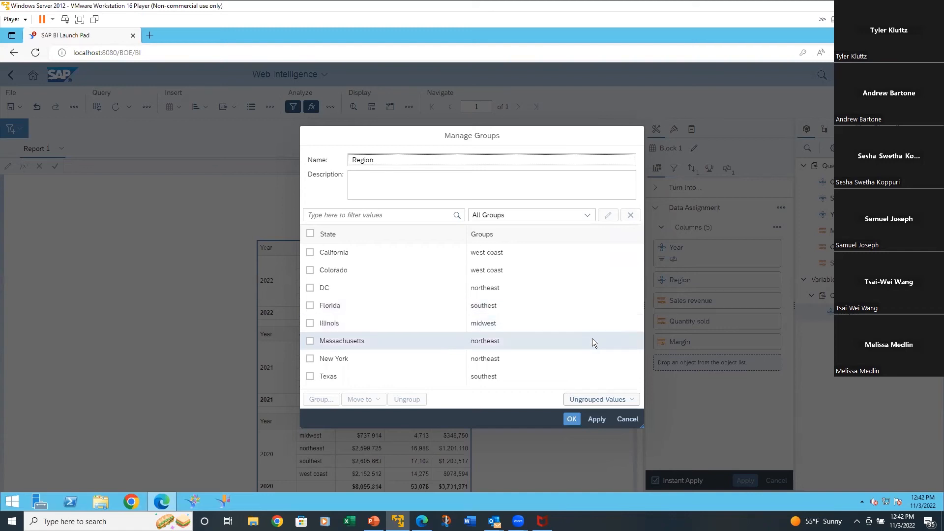
left_click(623, 419)
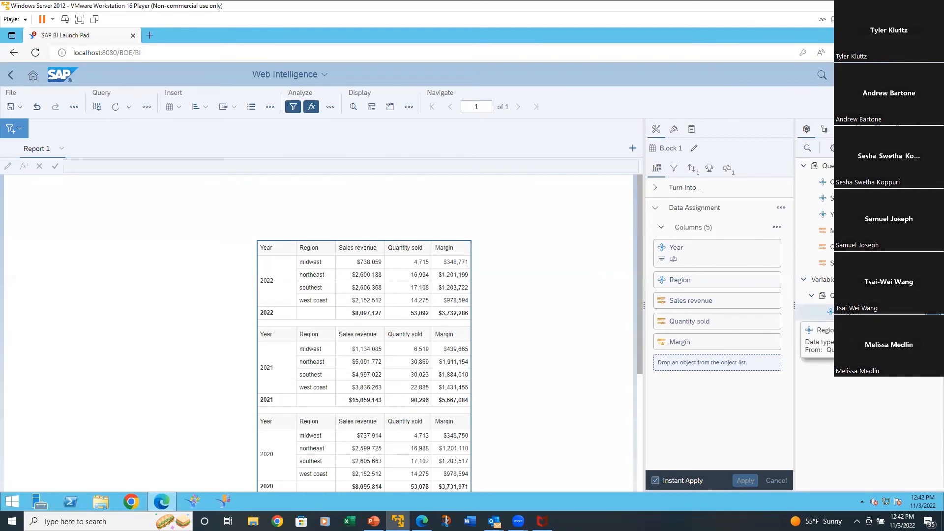
- Delete the Region variable and put State back into the table between Year and Sales revenue
right_click(831, 315)
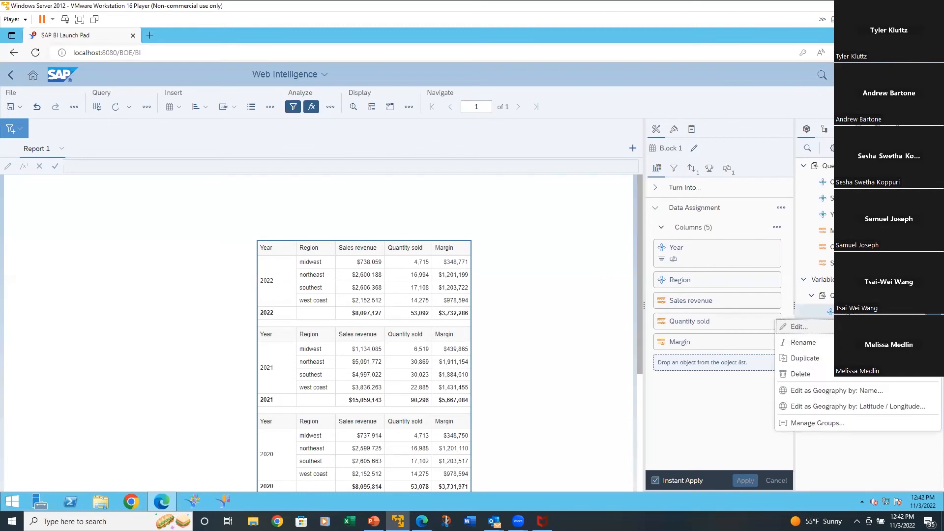
left_click(822, 375)
left_click(507, 300)
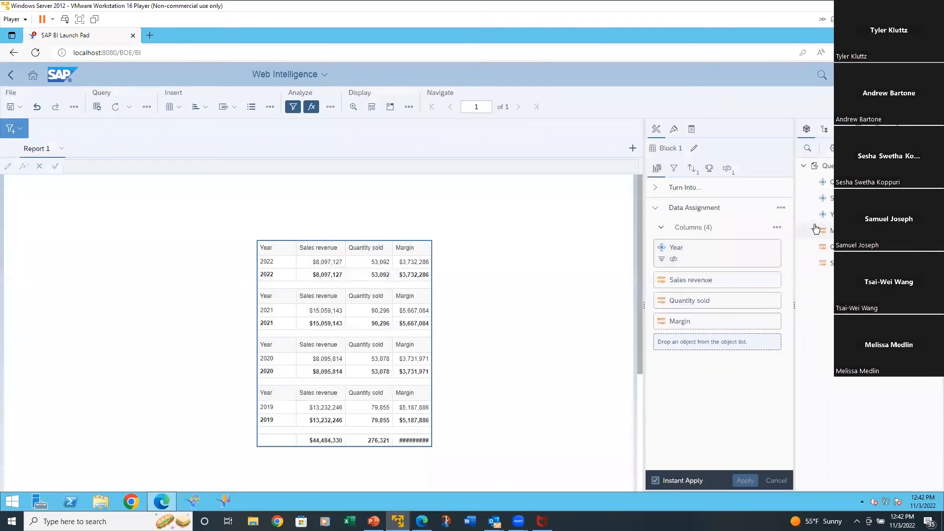
left_click_drag(831, 199, 674, 272)
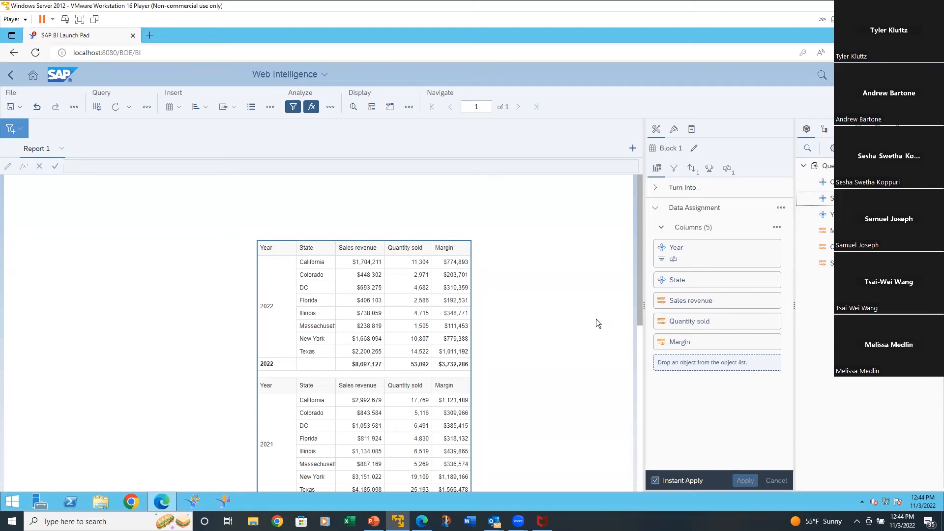
- Try a Percentage footer calculation on the Sales revenue column and remove it again
mouse_move(671, 281)
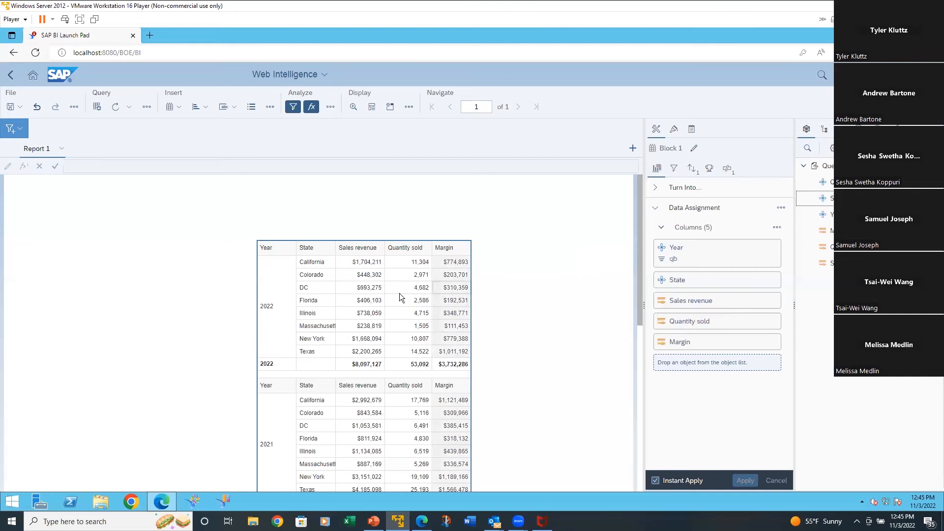
left_click(369, 287)
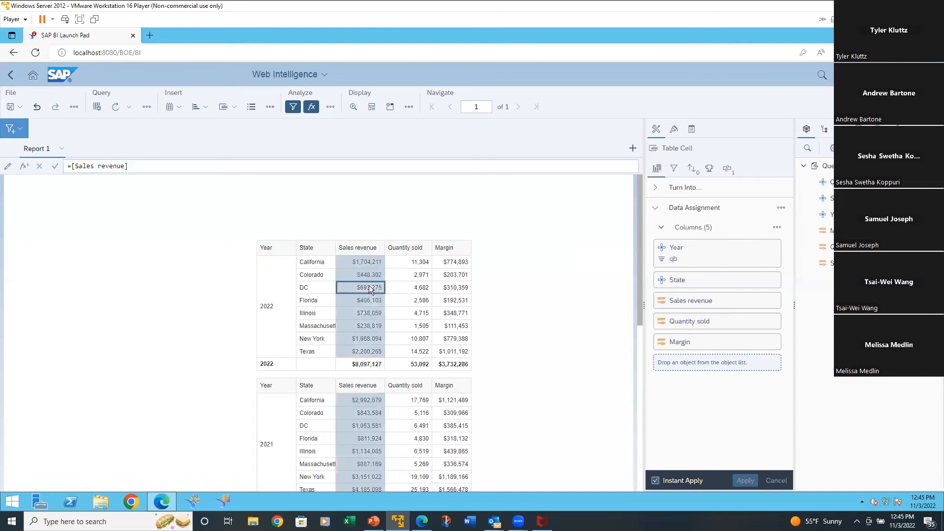
right_click(372, 287)
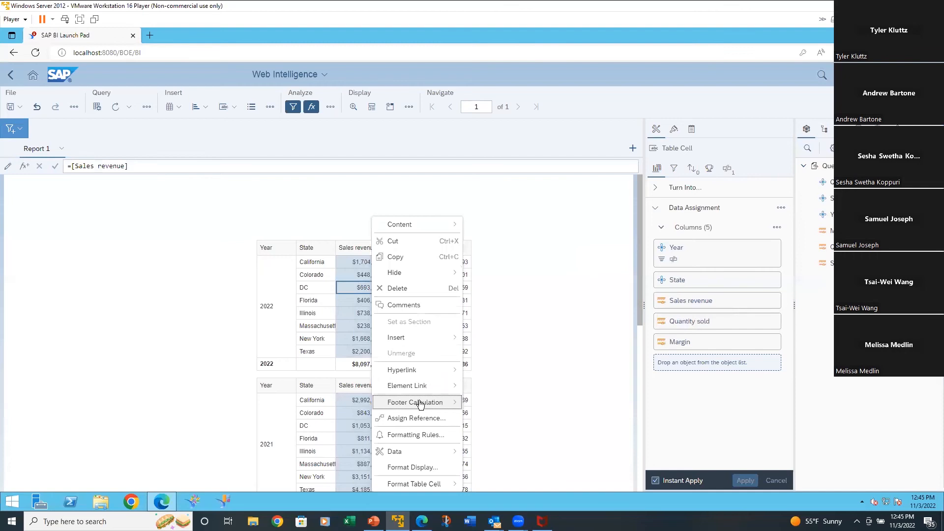
mouse_move(422, 404)
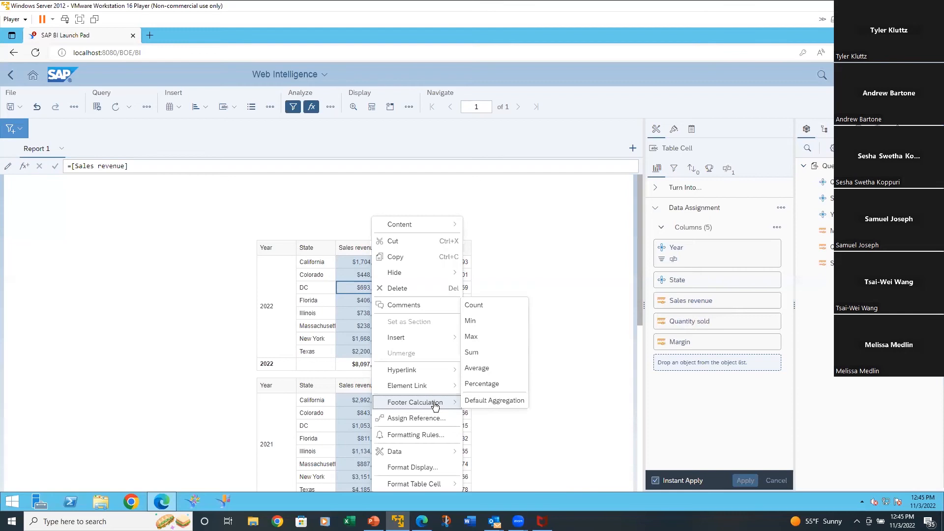
left_click(475, 385)
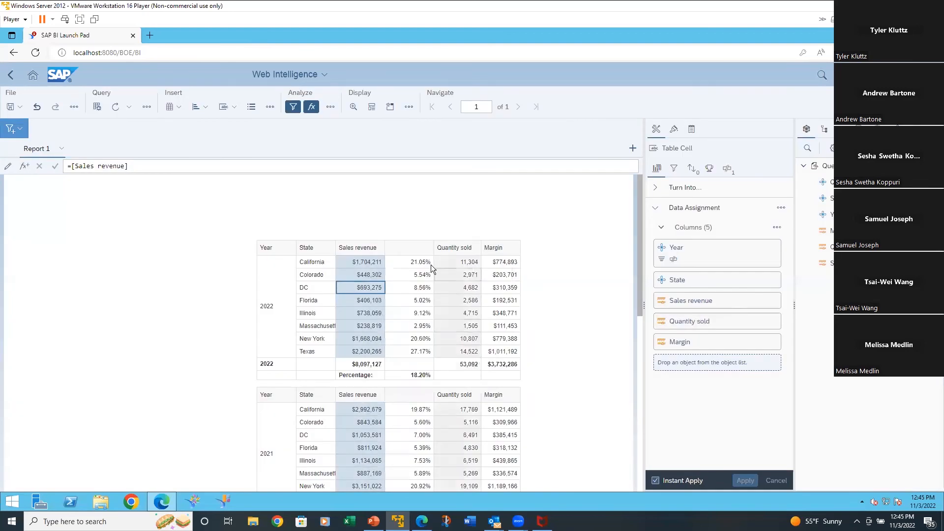
right_click(362, 288)
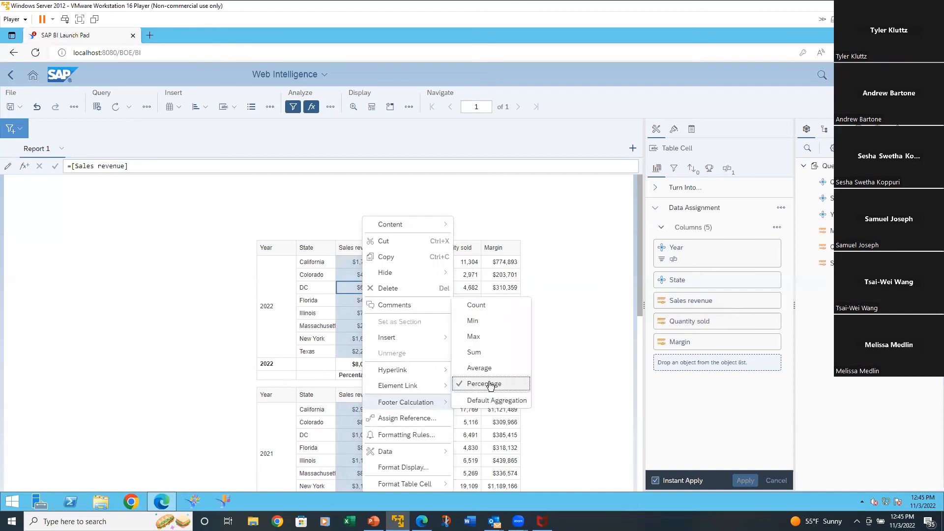
left_click(491, 384)
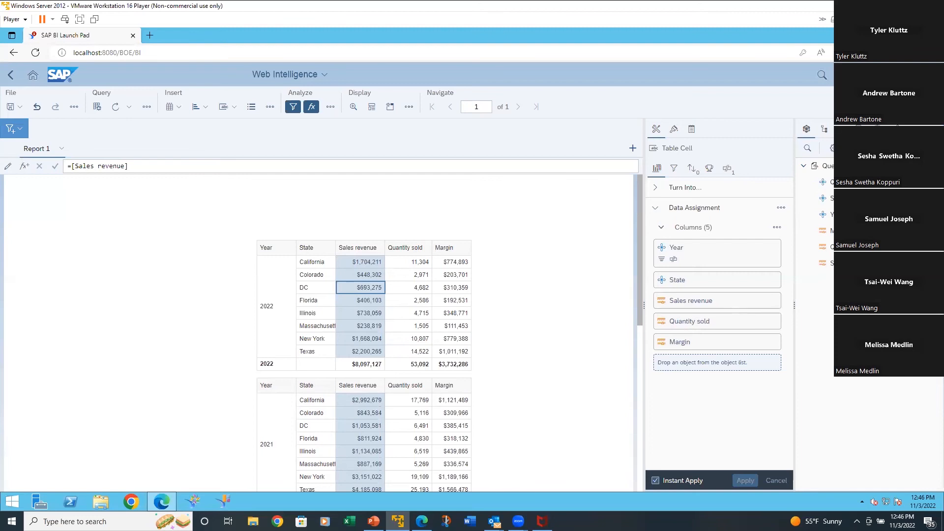
- Examine the objects, functions and operators offered for creating a variable, and leave without creating one
left_click(868, 152)
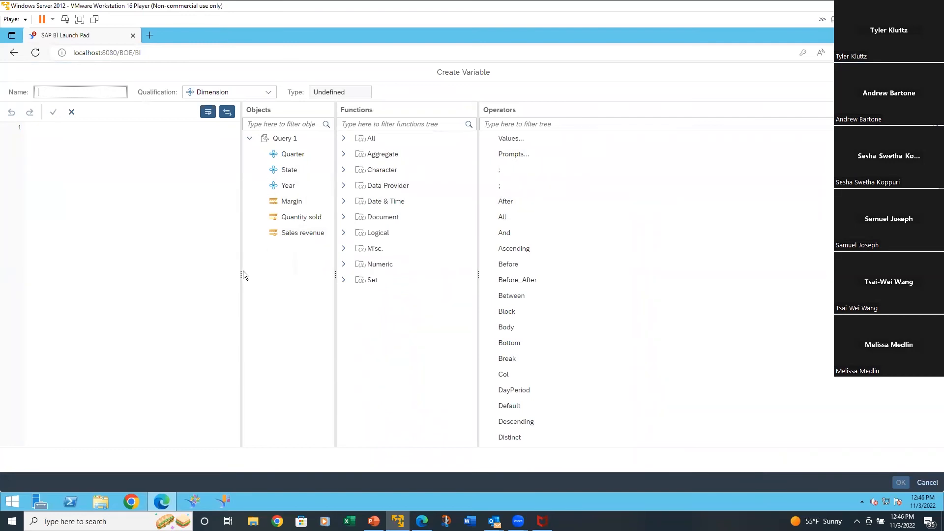
left_click_drag(241, 270, 226, 263)
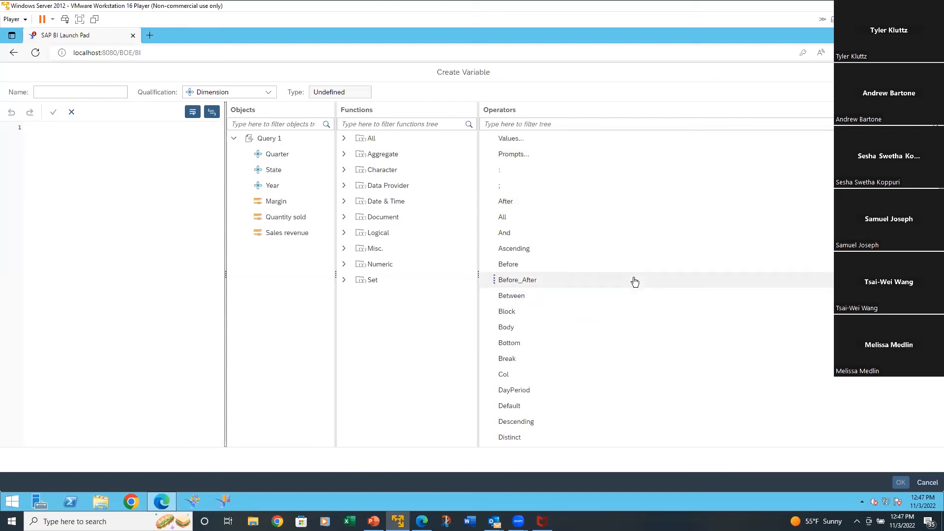
mouse_move(635, 282)
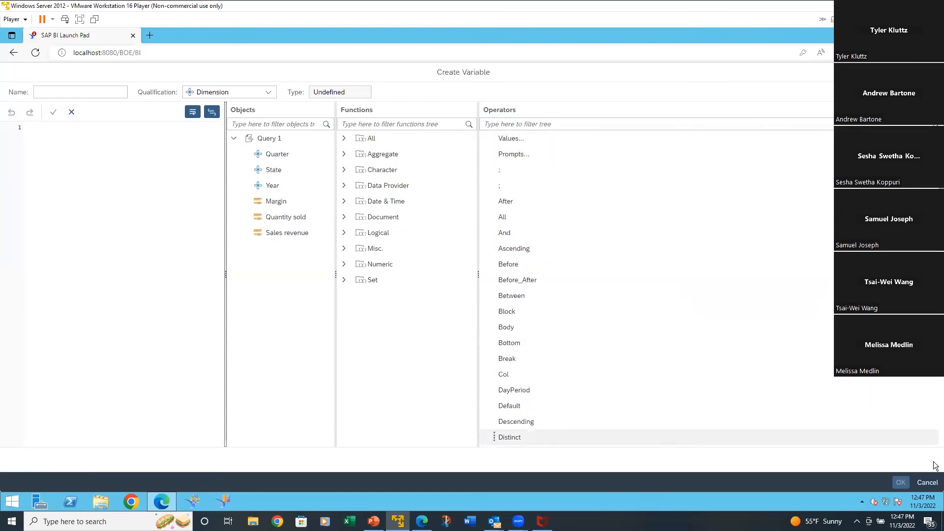
left_click(930, 483)
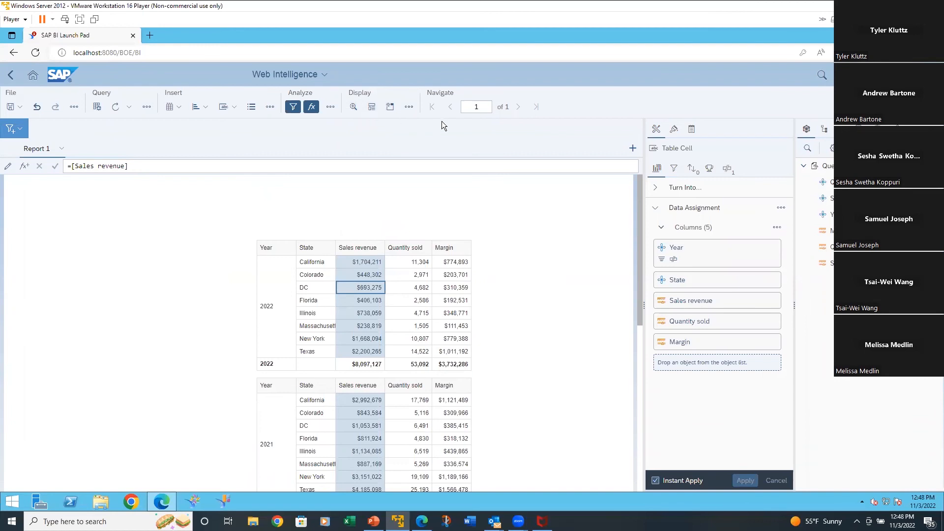
- Look through the extra display options and preview the report in page view before returning to the normal view
left_click(408, 107)
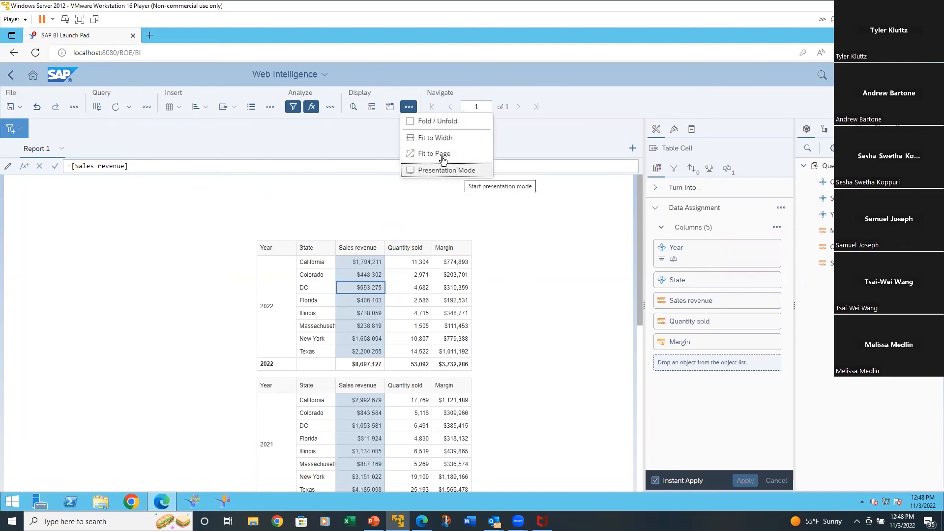
left_click(371, 107)
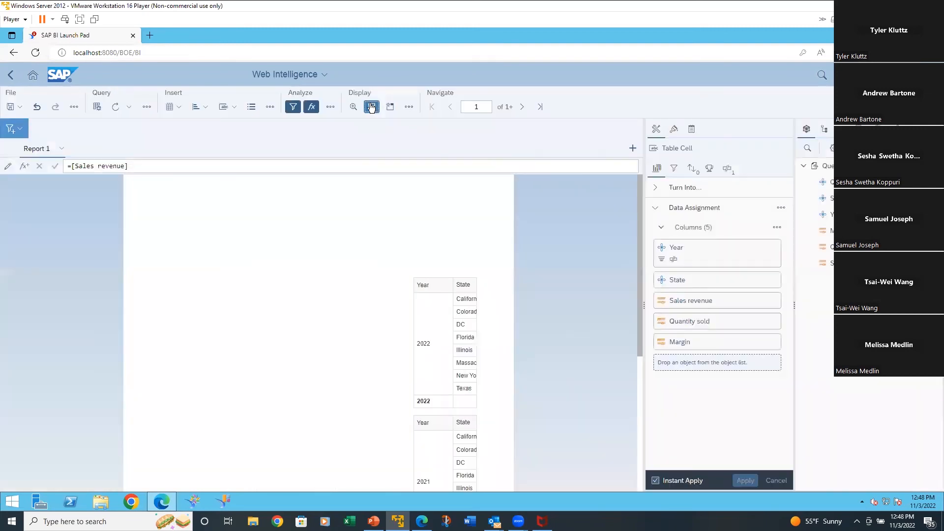
left_click(371, 107)
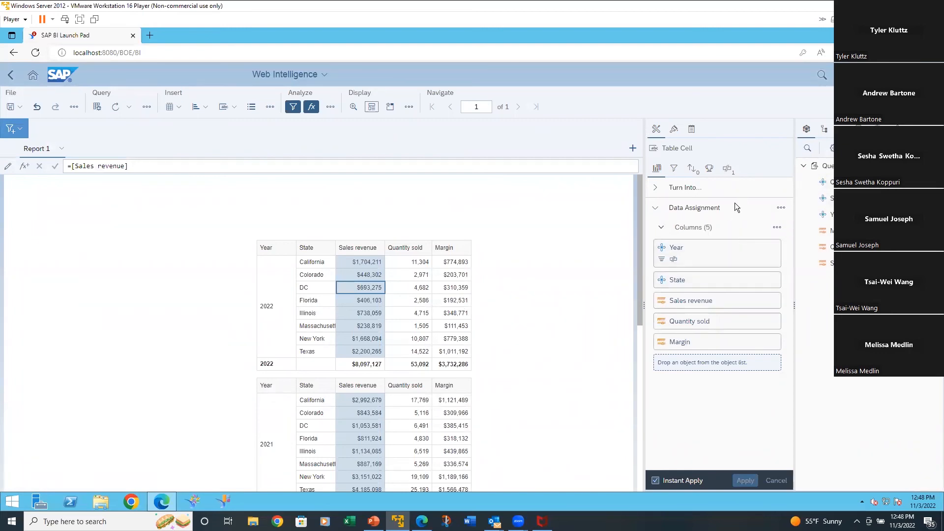
- Examine the padding, background, border and text formatting options of the Sales revenue cells
left_click(674, 130)
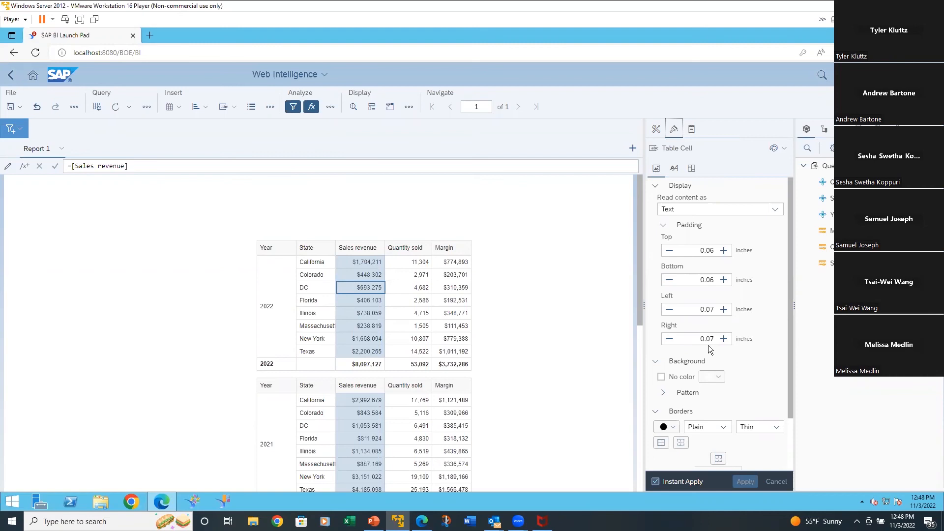
scroll(708, 345, "down", 3)
scroll(711, 253, "up", 3)
left_click(674, 168)
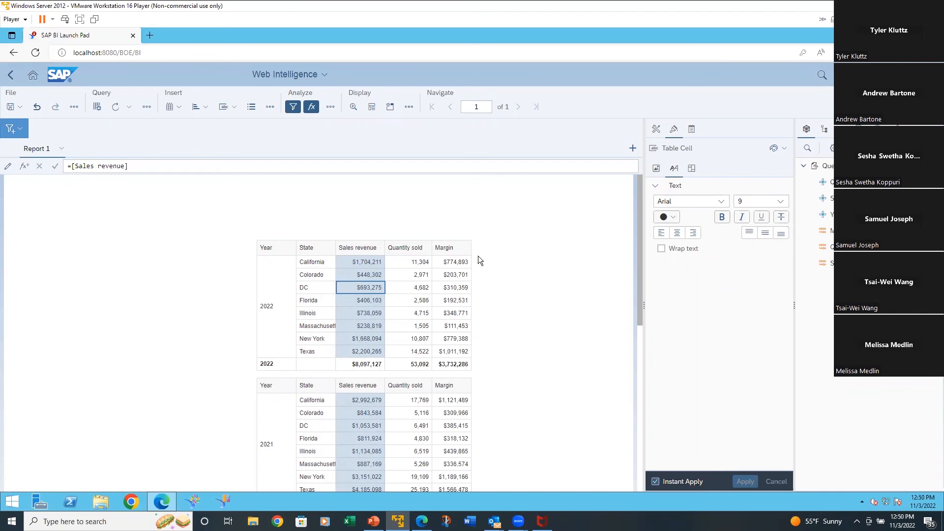
- Select the whole table and move it lower on the report to leave free space above it
left_click(393, 248)
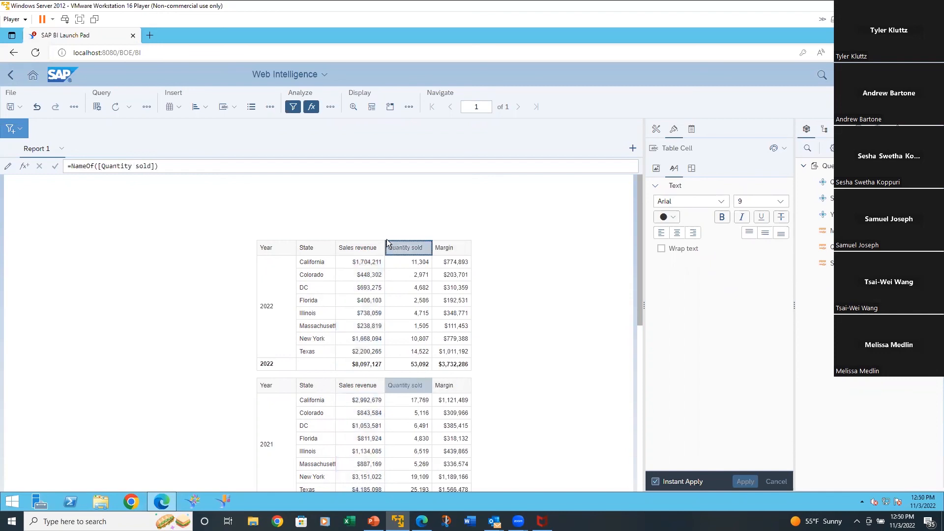
left_click(387, 226)
left_click(454, 242)
left_click_drag(380, 241, 385, 284)
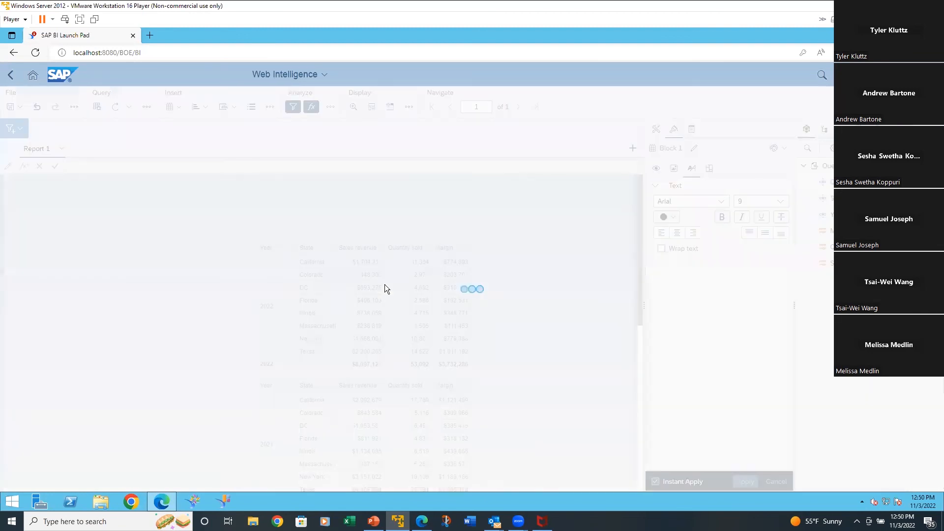
left_click_drag(640, 270, 648, 174)
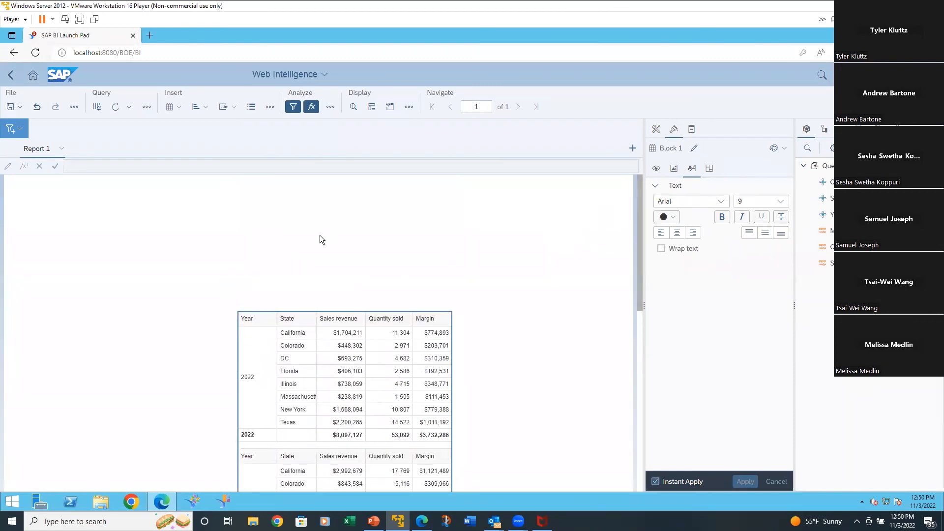
- Turn the State column into a section above the table and move the table up just below the section cell
left_click(291, 345)
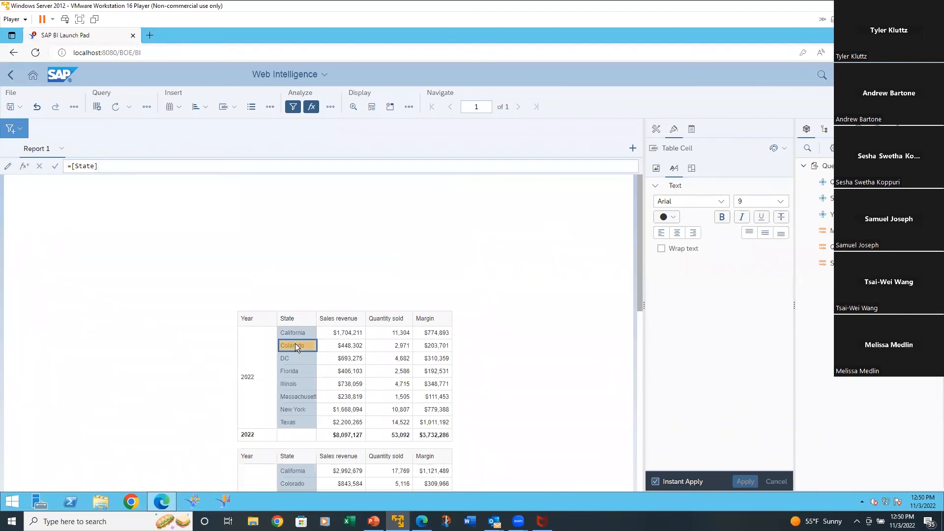
left_click_drag(295, 345, 79, 240)
right_click(79, 240)
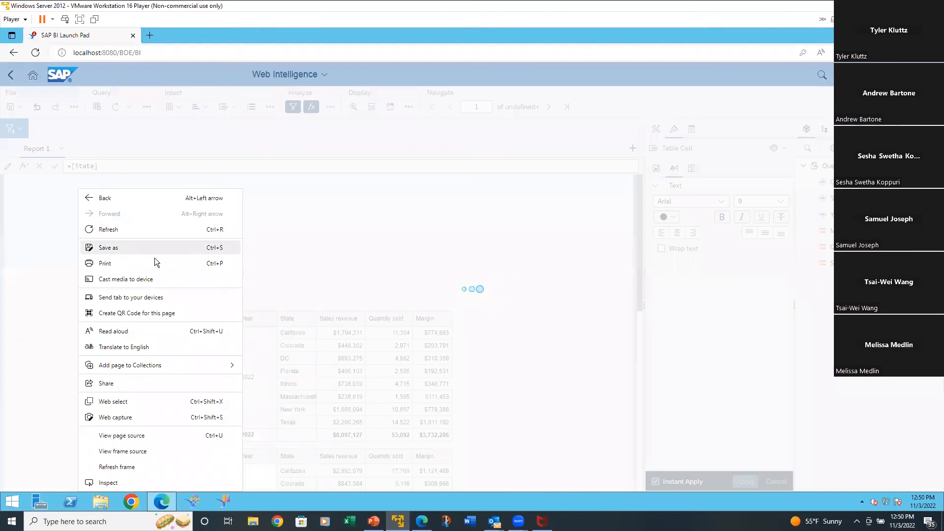
left_click(294, 260)
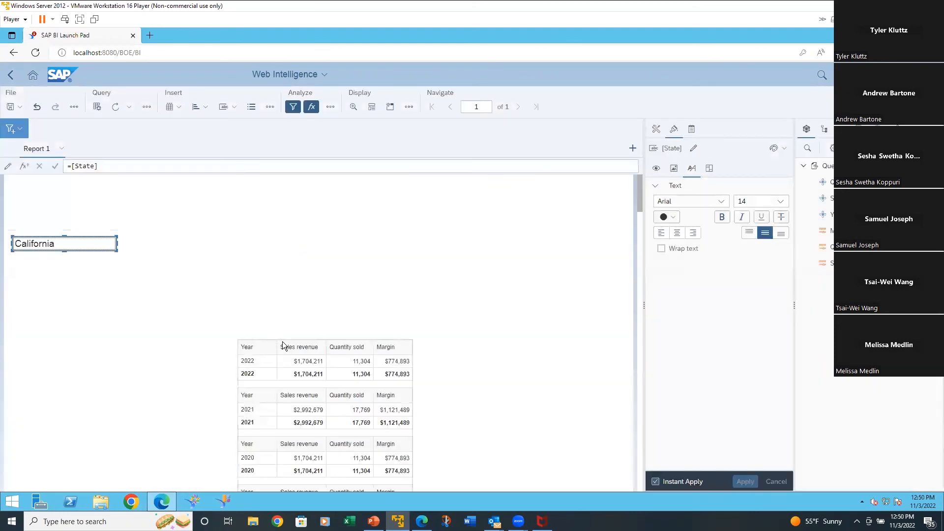
left_click_drag(284, 344, 157, 267)
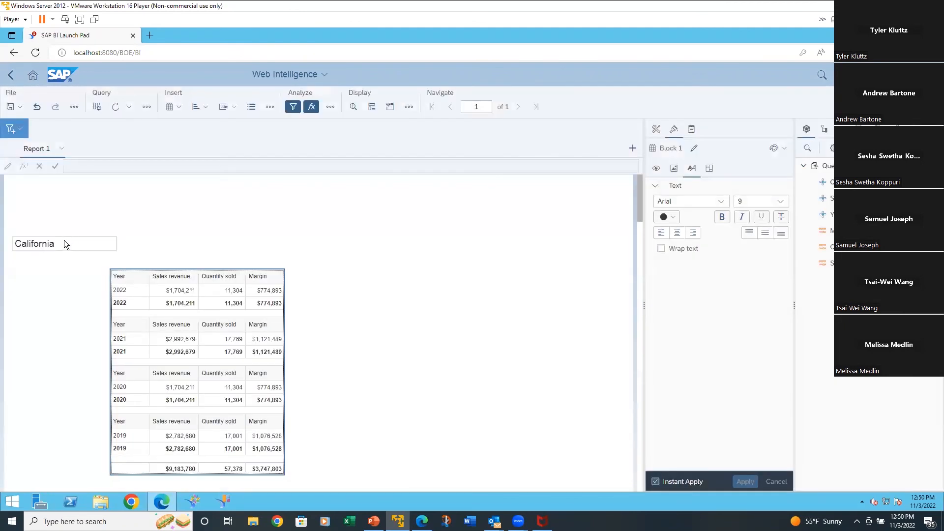
- Move the State section cell horizontally so it sits directly above the table, over its first columns
left_click_drag(66, 240, 174, 241)
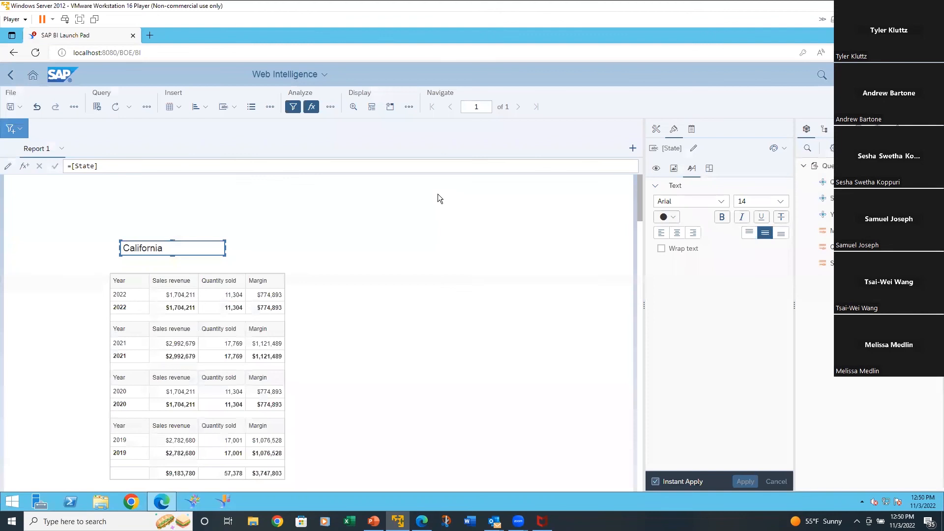
left_click(134, 295)
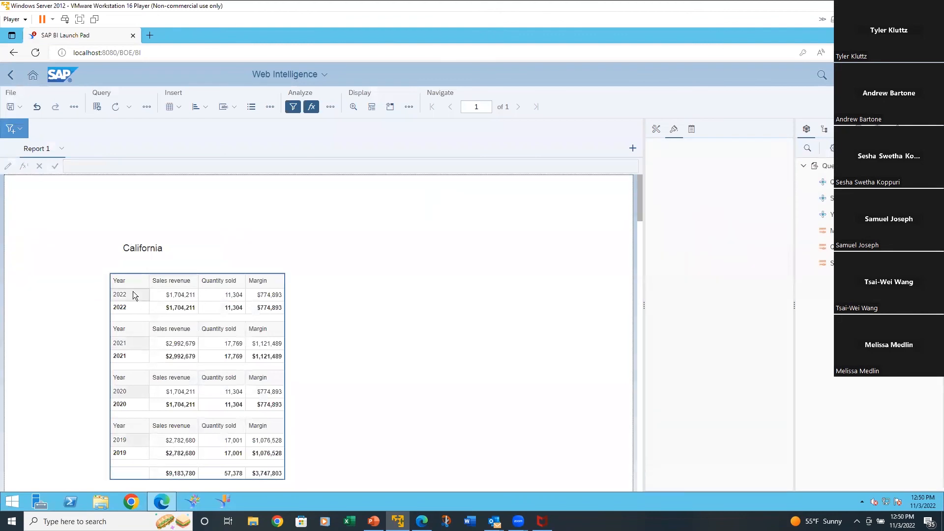
right_click(134, 295)
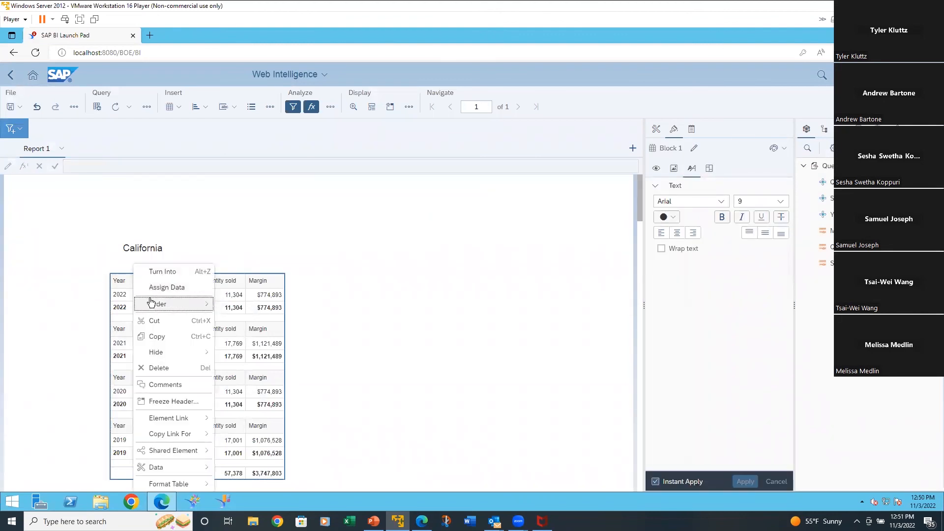
mouse_move(155, 310)
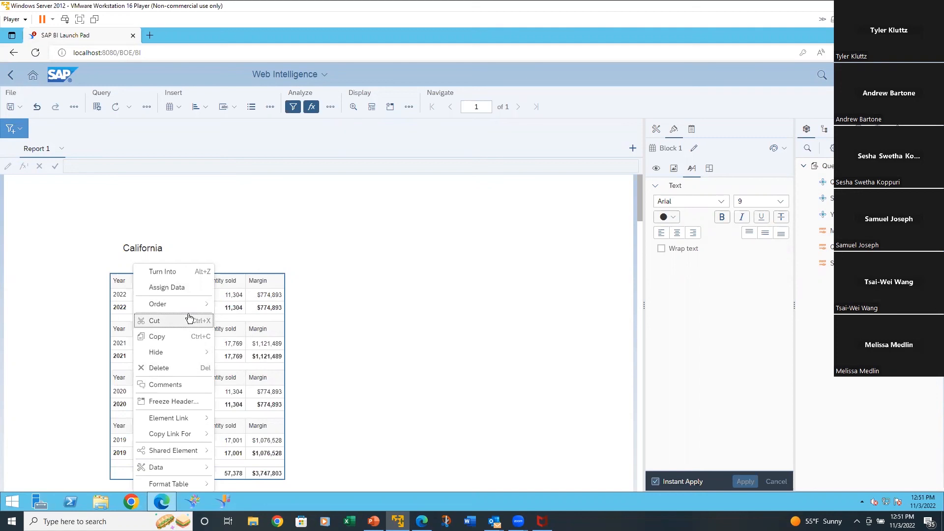
left_click(308, 367)
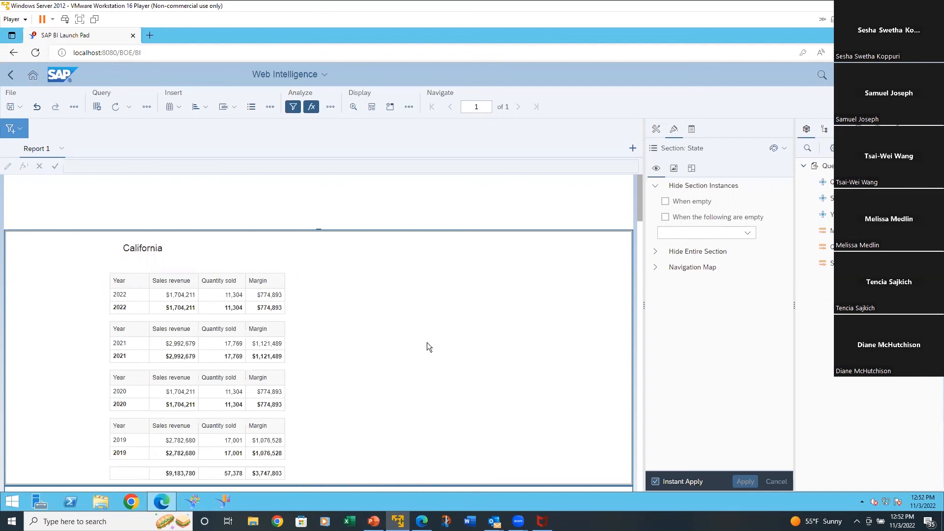
left_click(341, 189)
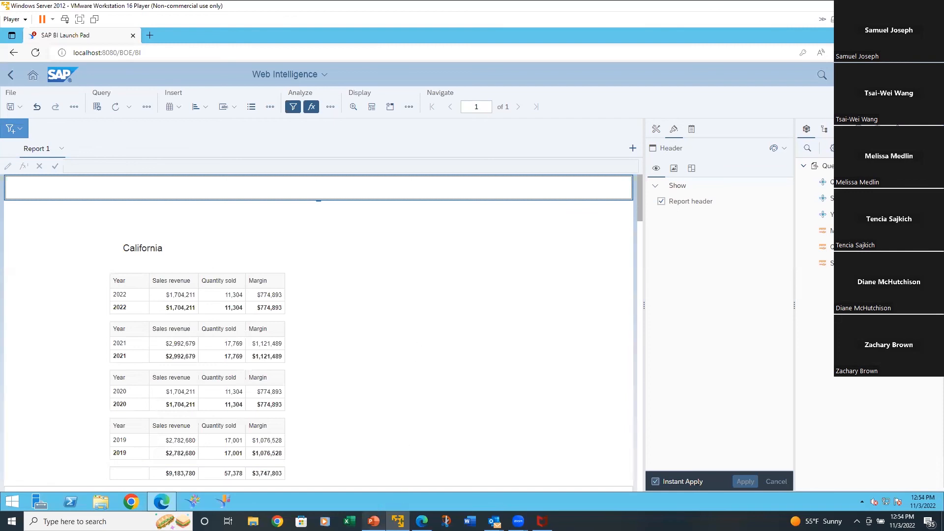
- Switch to the webinar presentation in PowerPoint and display the closing slide with the upcoming WebIntelligence courses
left_click(374, 521)
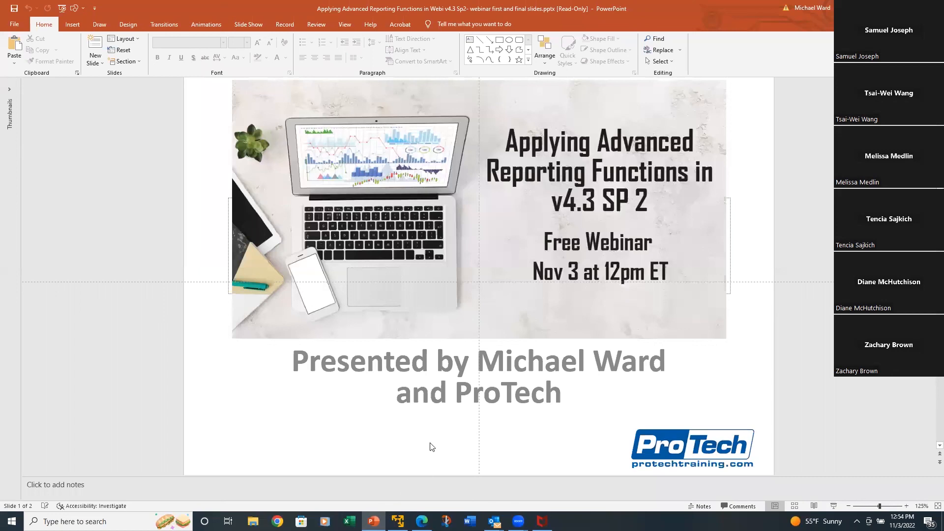
scroll(431, 443, "down", 2)
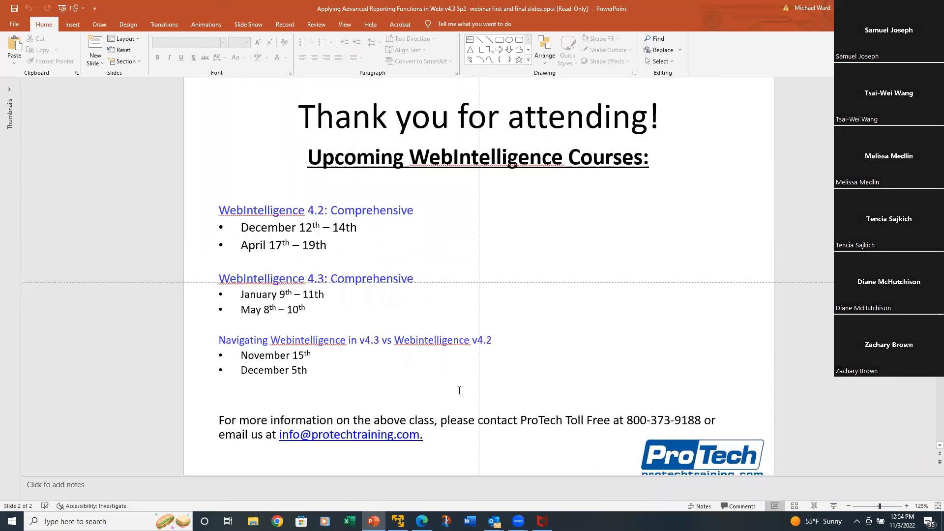